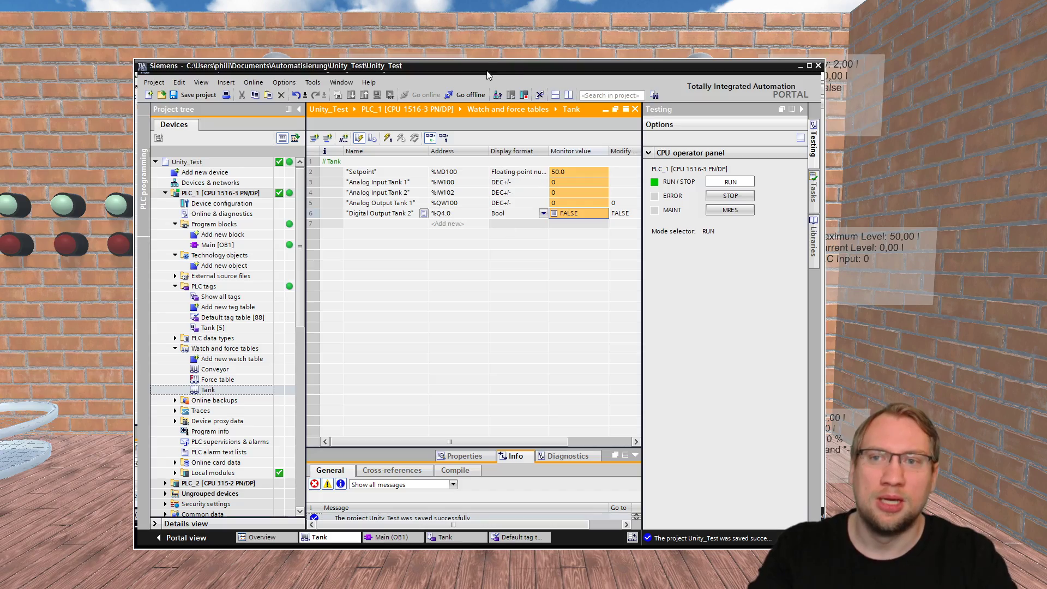
Move the TIA Portal window out of the way and examine the tanks, valves and value displays in the 3D simulation.
{"action": "left_click_drag", "start_coordinate": [486, 68], "coordinate": [1046, 159]}
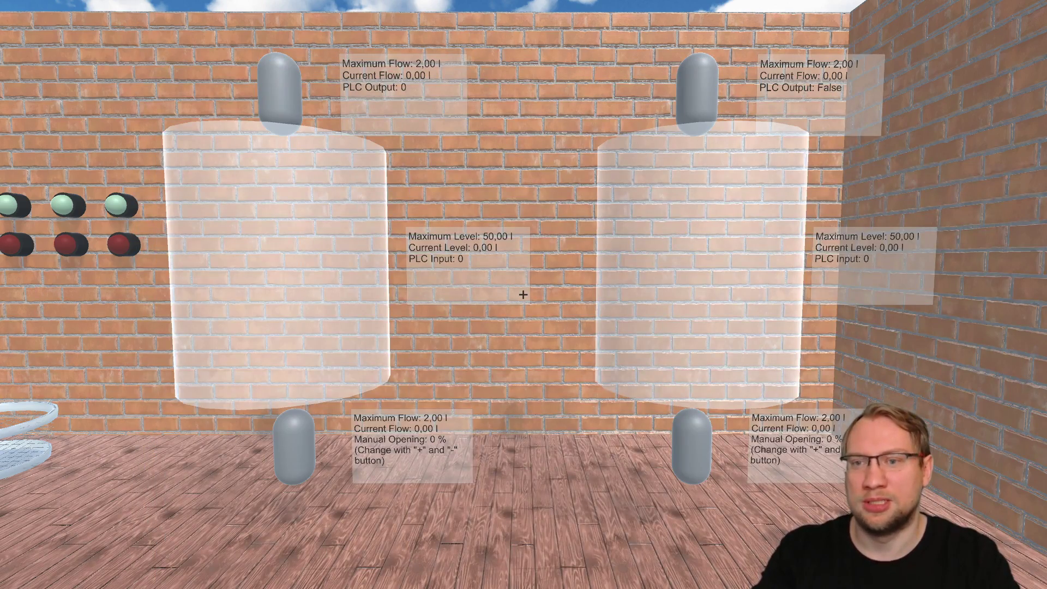
{"action": "key", "text": "a"}
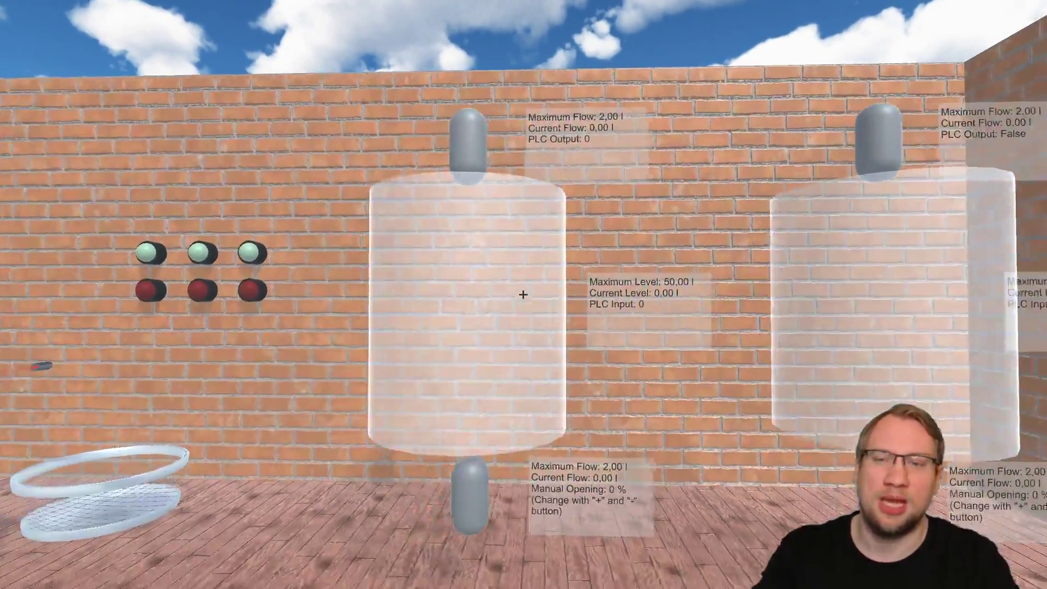
{"action": "key", "text": "d"}
{"action": "key", "text": "a"}
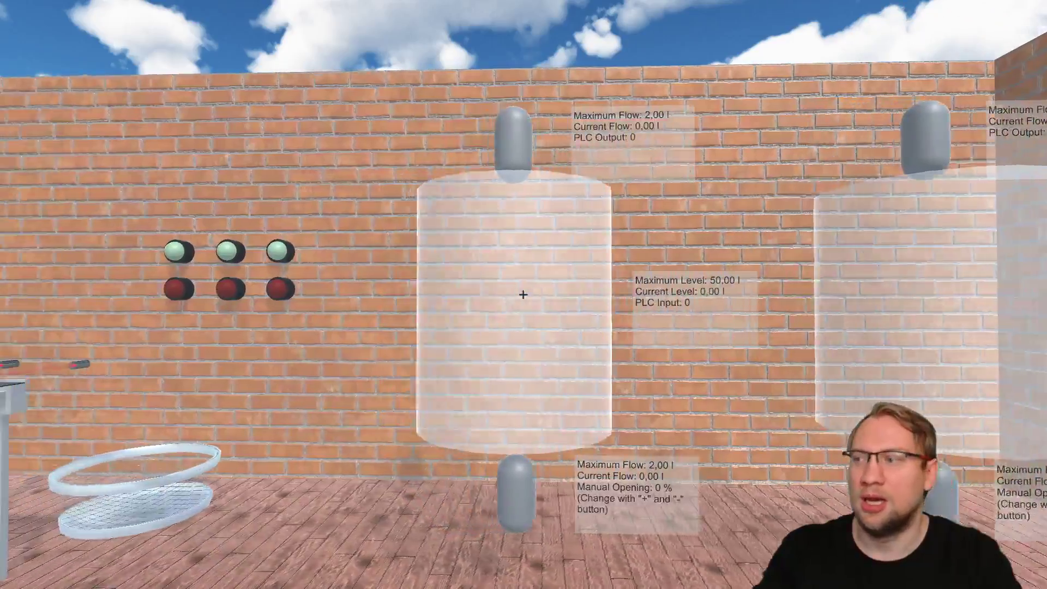
{"action": "key", "text": "w"}
{"action": "key", "text": "s"}
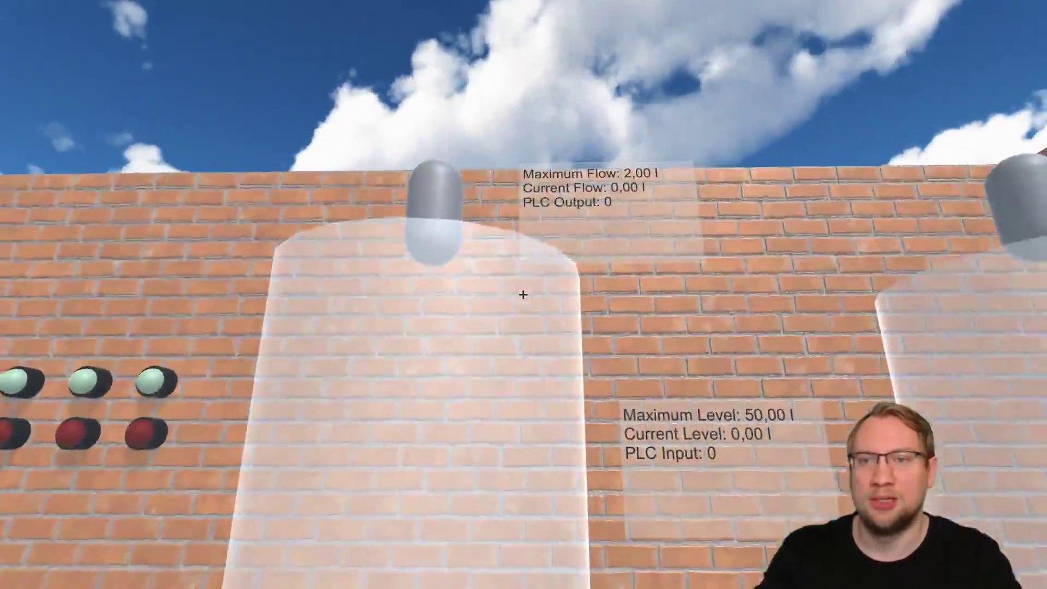
{"action": "key", "text": "s"}
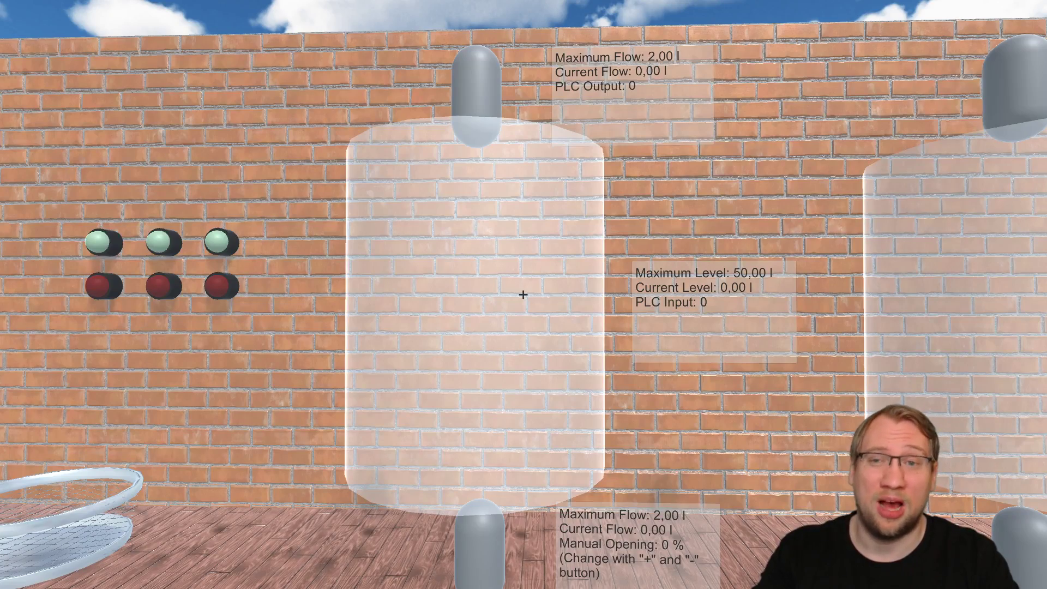
Switch to TIA Portal beside the simulation and write the modify value 1000 to "Analog Output Tank 1" in the Tank watch table.
{"action": "key", "text": "alt+Tab"}
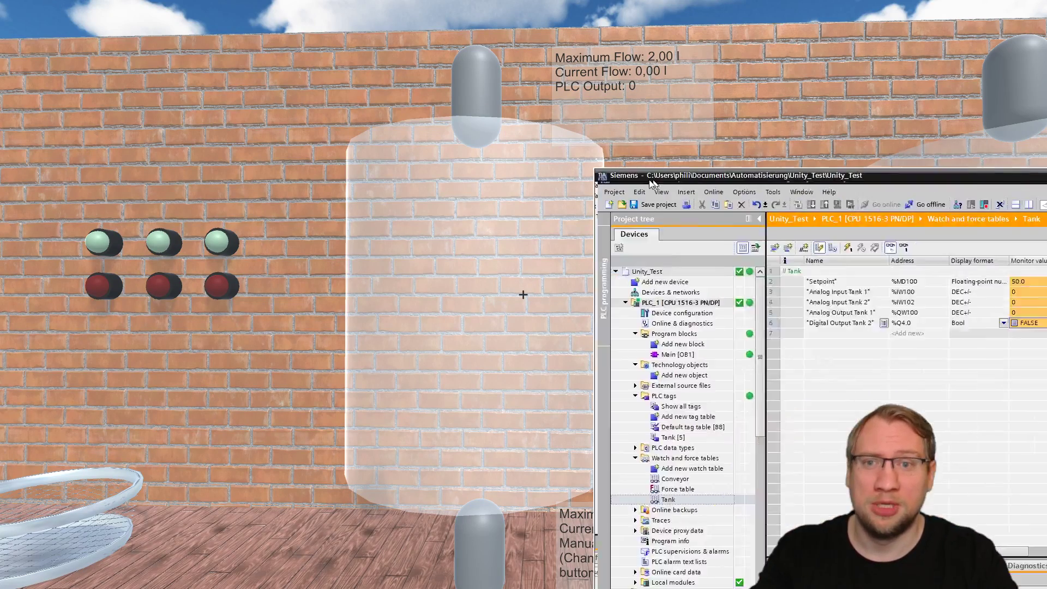
{"action": "left_click_drag", "start_coordinate": [400, 110], "coordinate": [624, 119]}
{"action": "left_click", "coordinate": [827, 253]}
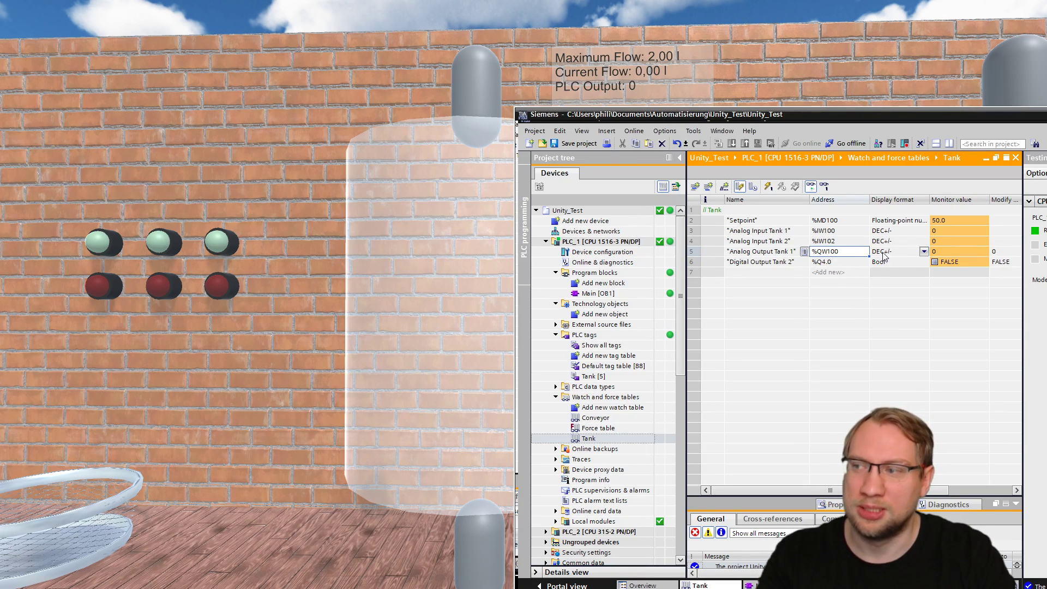
{"action": "left_click", "coordinate": [1001, 251]}
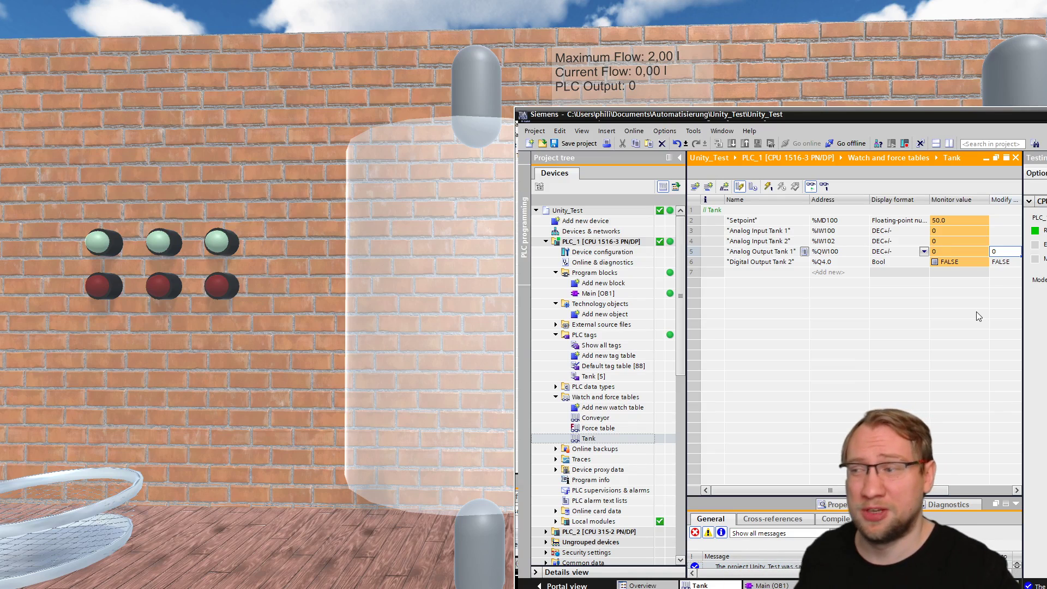
{"action": "type", "text": "10"}
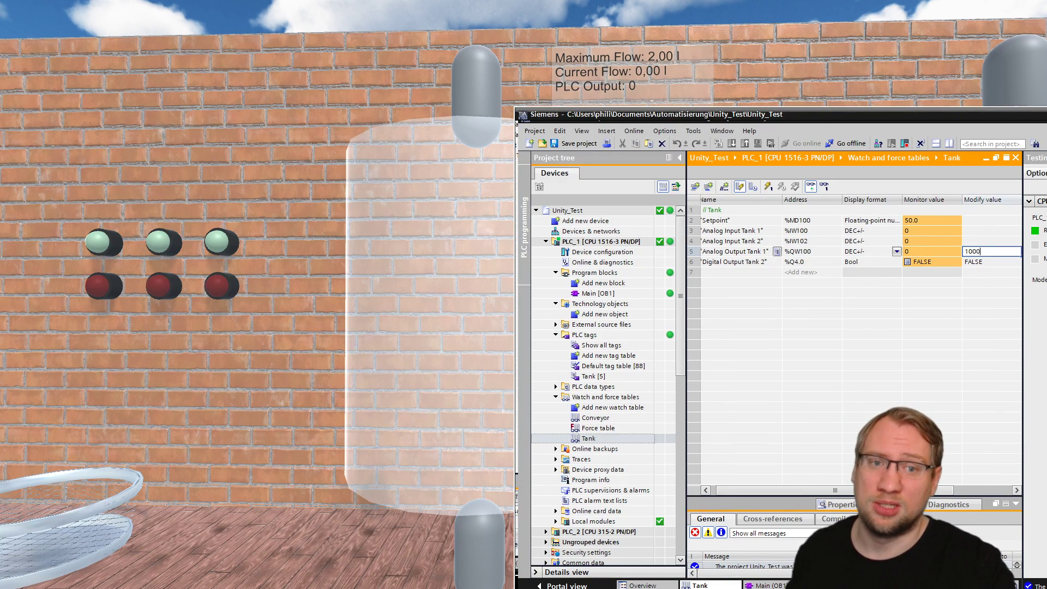
{"action": "type", "text": "00"}
{"action": "key", "text": "Return"}
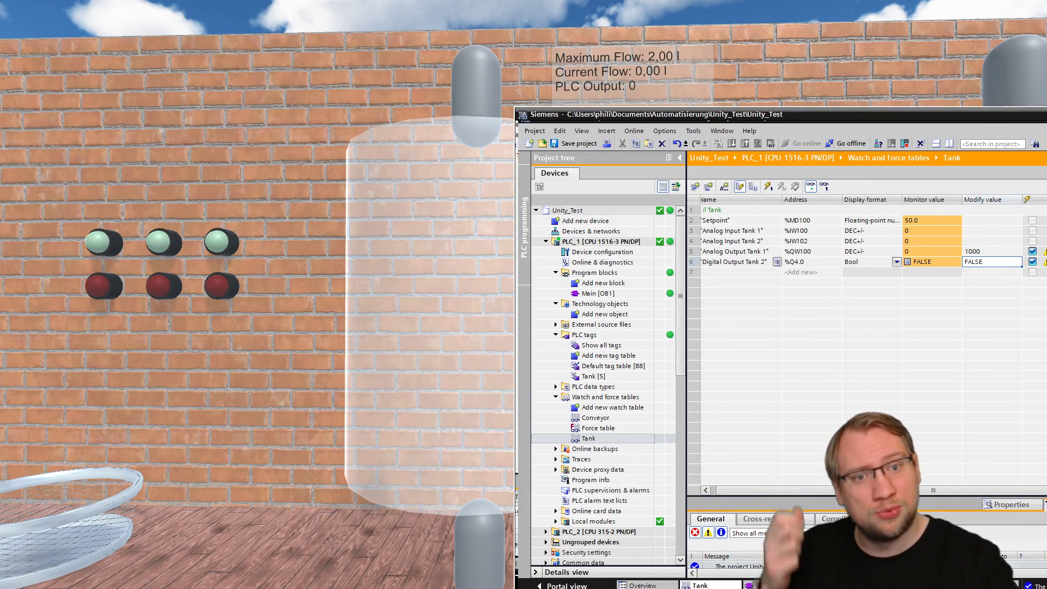
{"action": "left_click_drag", "start_coordinate": [754, 491], "coordinate": [737, 488]}
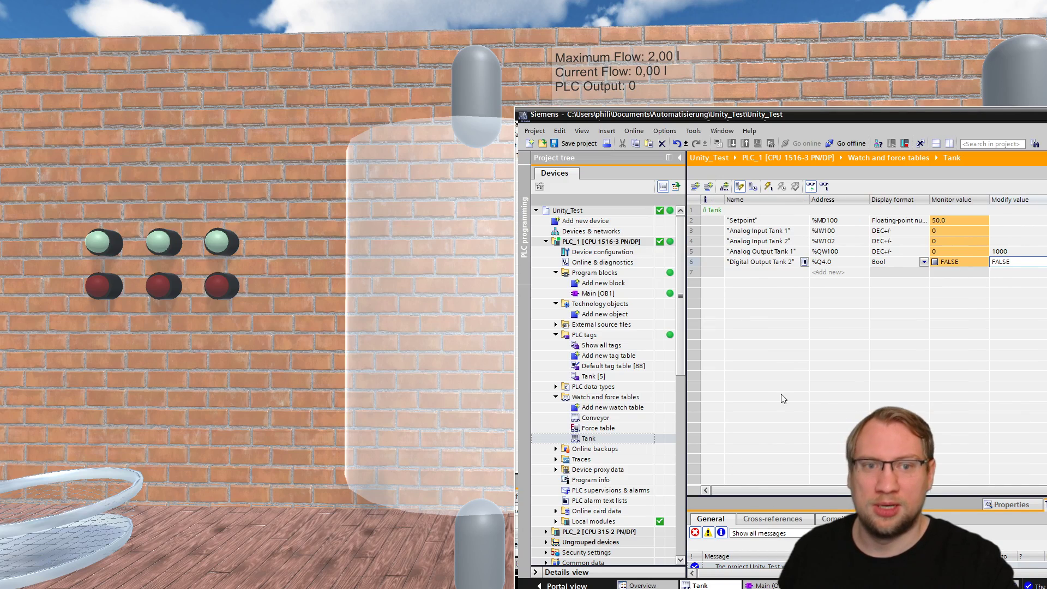
{"action": "left_click", "coordinate": [768, 186]}
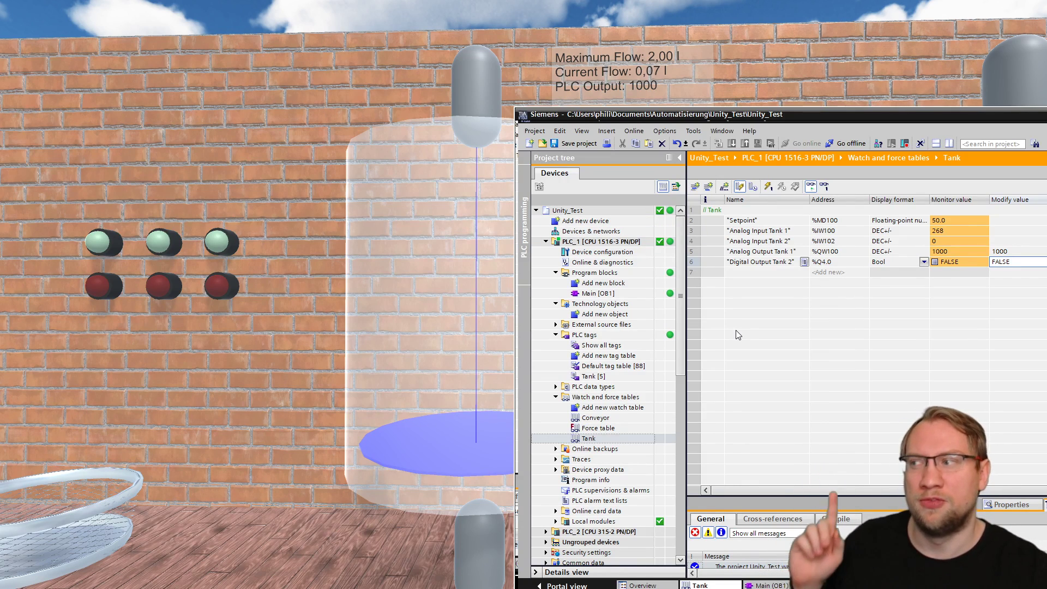
Change the modify value of "Analog Output Tank 1" to 5000 and write it to the PLC.
{"action": "left_click", "coordinate": [1003, 252]}
{"action": "type", "text": "5000"}
{"action": "key", "text": "Return"}
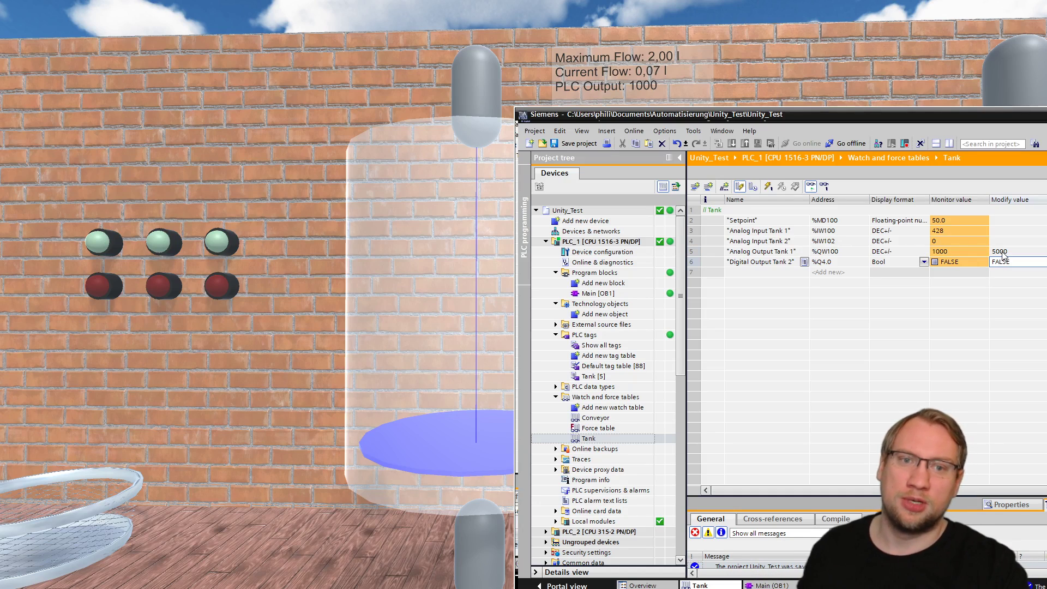
{"action": "left_click", "coordinate": [769, 186]}
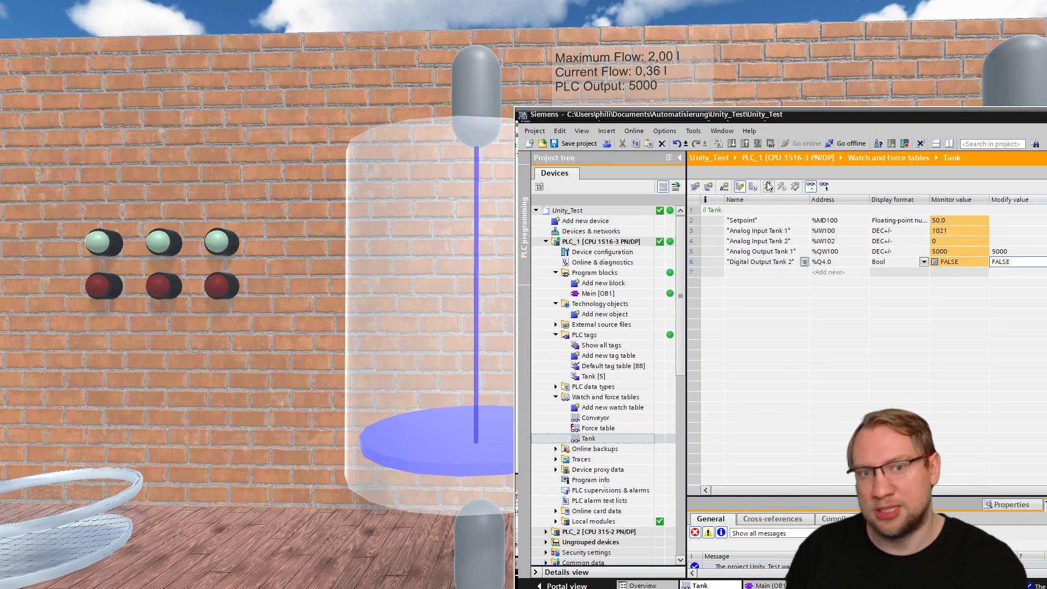
Raise the modify value of "Analog Output Tank 1" to 20000 and write it to the PLC.
{"action": "left_click", "coordinate": [1003, 252]}
{"action": "type", "text": "2"}
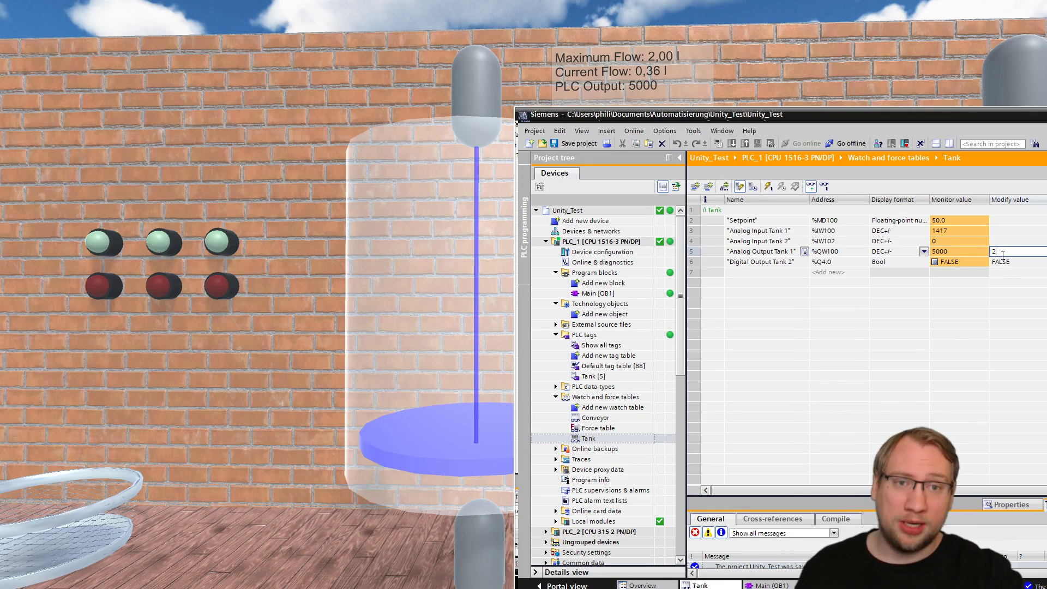
{"action": "key", "text": "Return"}
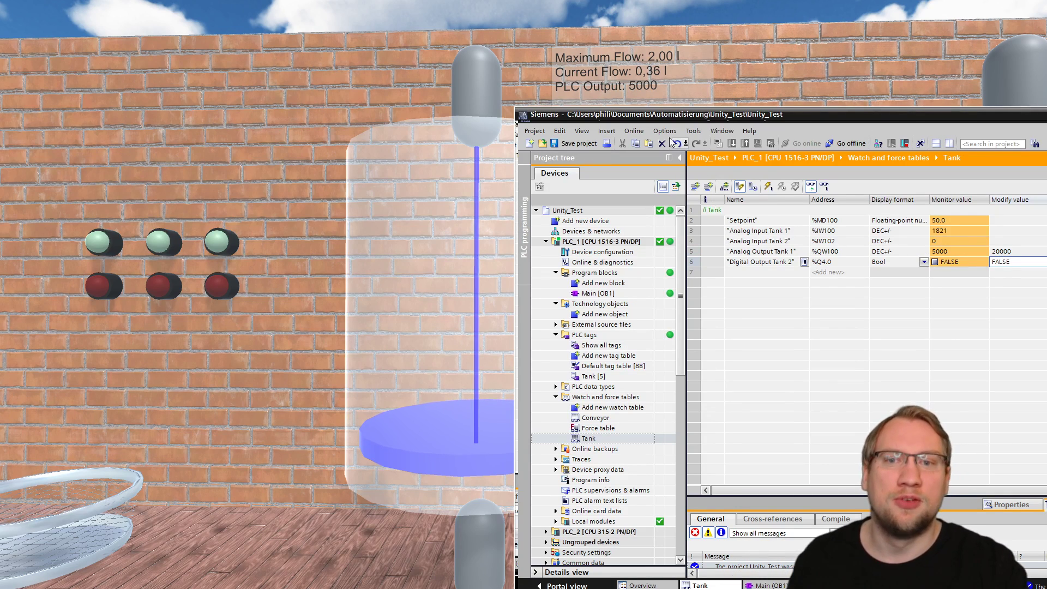
{"action": "left_click", "coordinate": [774, 187]}
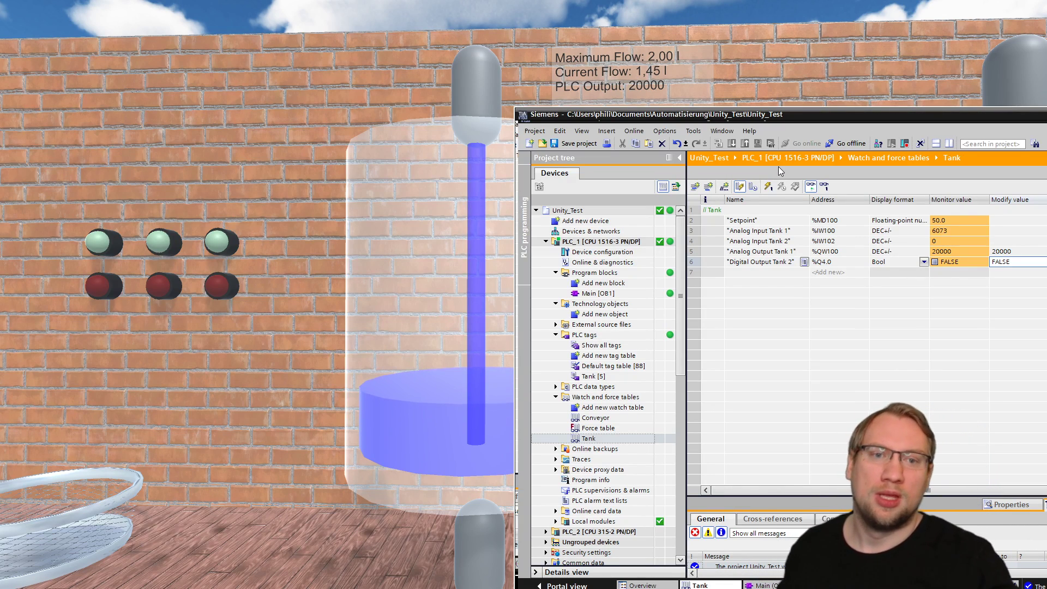
Set "Analog Output Tank 1" to a modify value of 27600 and send it to the PLC.
{"action": "left_click", "coordinate": [1010, 252]}
{"action": "type", "text": "276"}
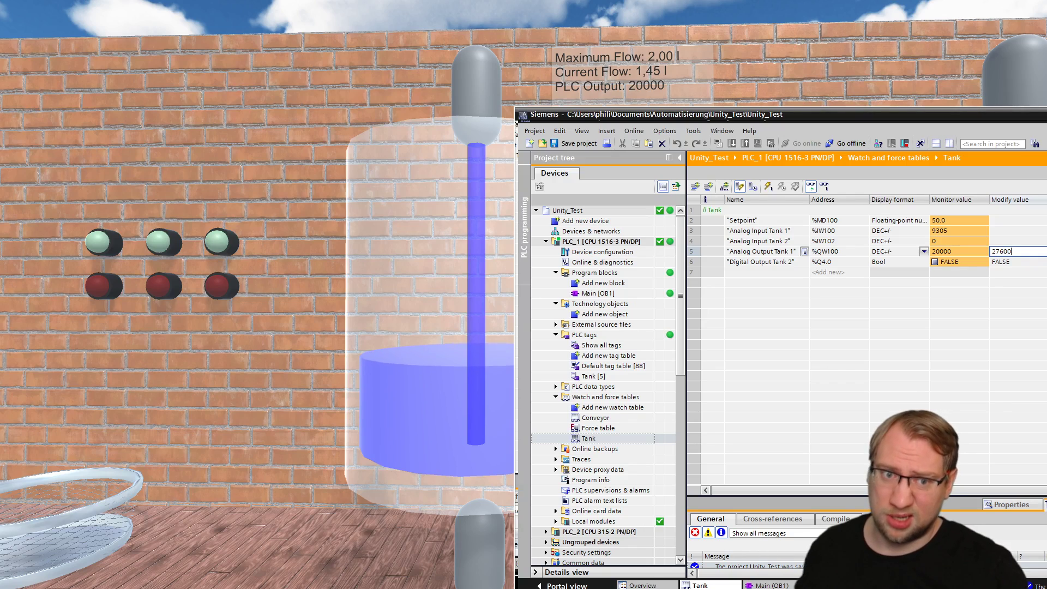
{"action": "type", "text": "00"}
{"action": "key", "text": "Return"}
{"action": "left_click", "coordinate": [768, 186]}
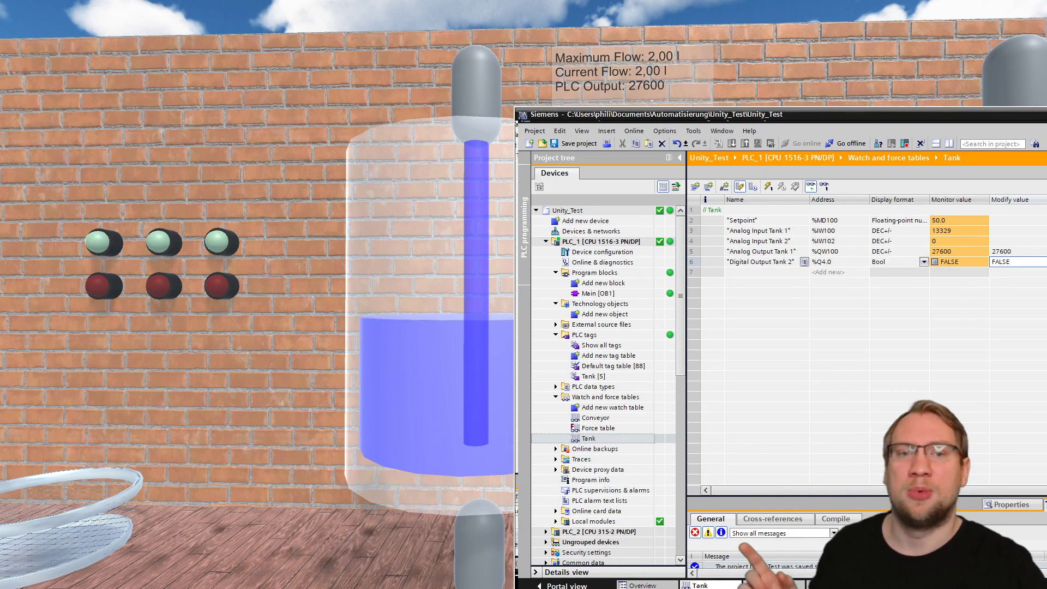
Reduce the modify value of "Analog Output Tank 1" to 150 and send it to the PLC.
{"action": "left_click", "coordinate": [1004, 251]}
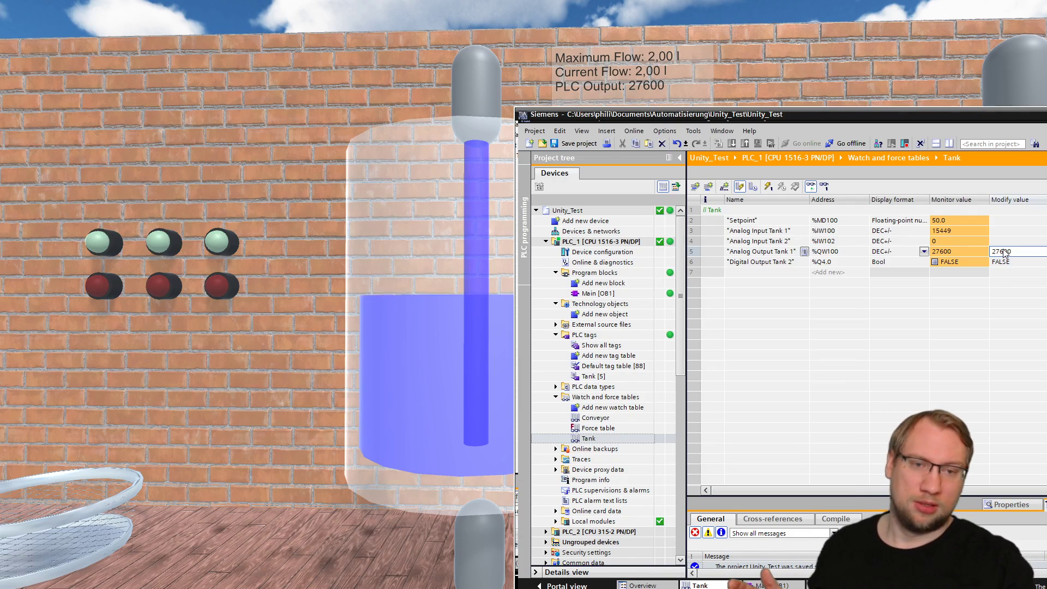
{"action": "type", "text": "150"}
{"action": "key", "text": "Return"}
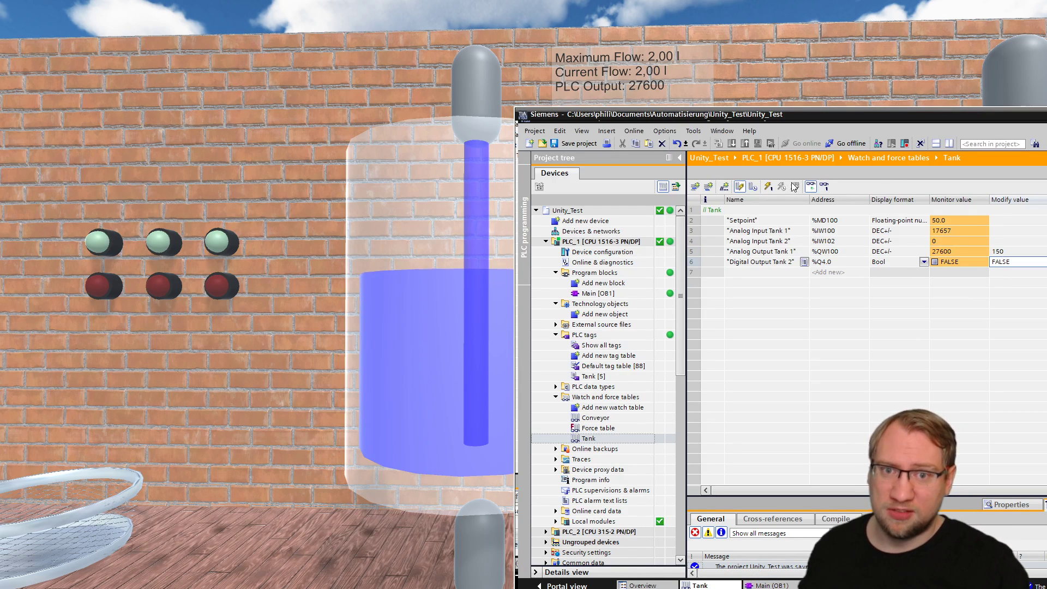
{"action": "left_click", "coordinate": [768, 187]}
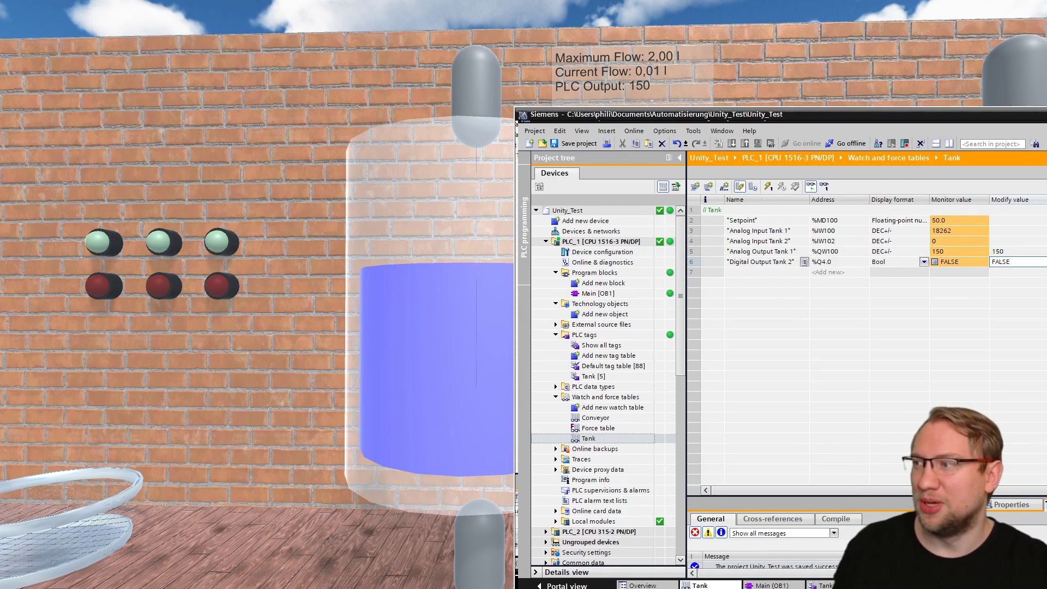
Switch to the 3D simulation and examine the first tank's level and PLC input, as well as the second tank's value displays.
{"action": "key", "text": "alt+Tab"}
{"action": "key", "text": "w"}
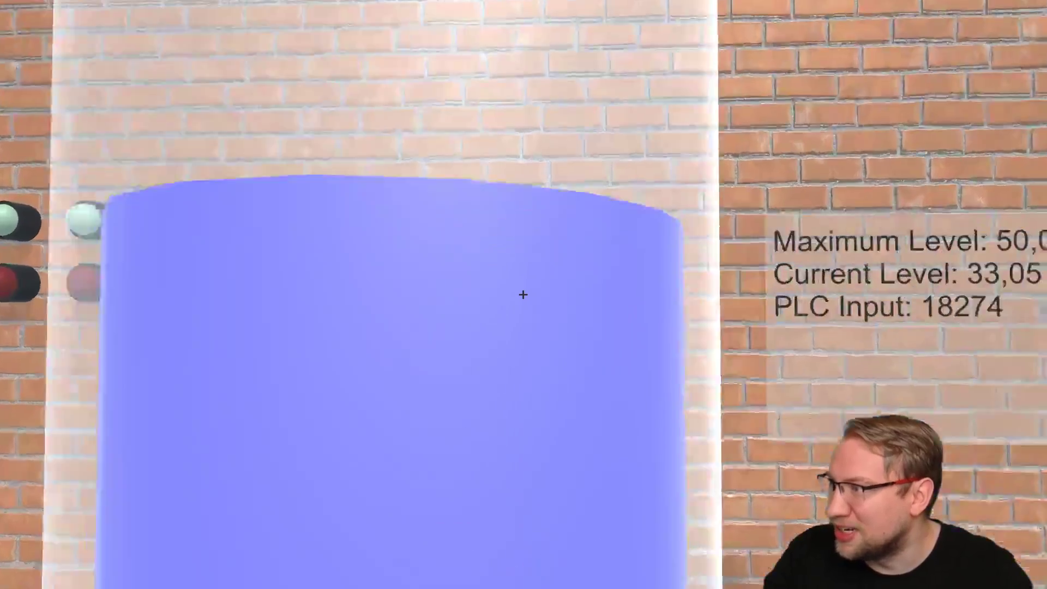
{"action": "key", "text": "s"}
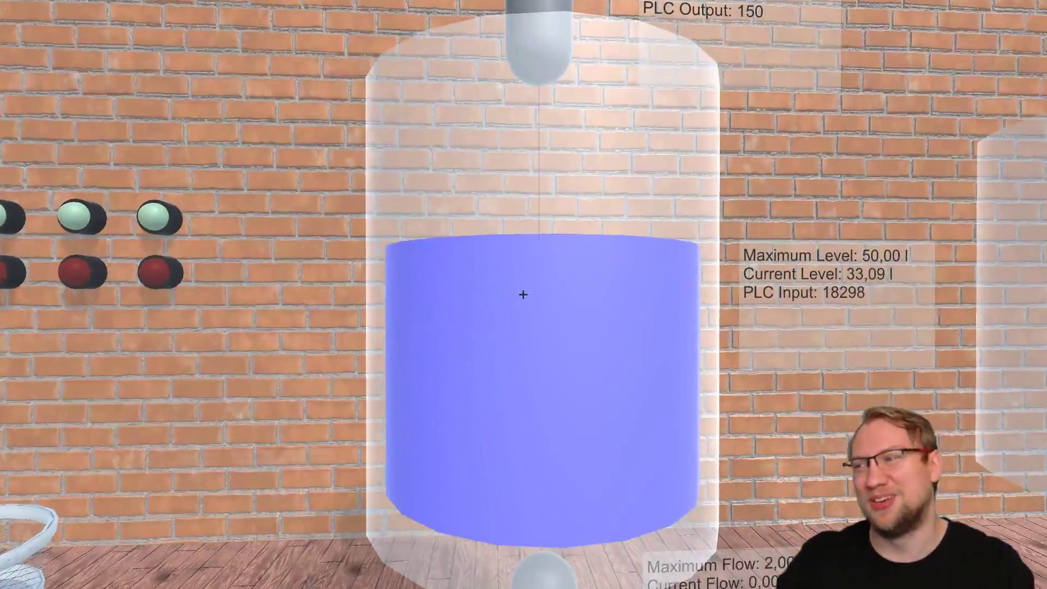
{"action": "key", "text": "d"}
{"action": "key", "text": "s"}
{"action": "key", "text": "a"}
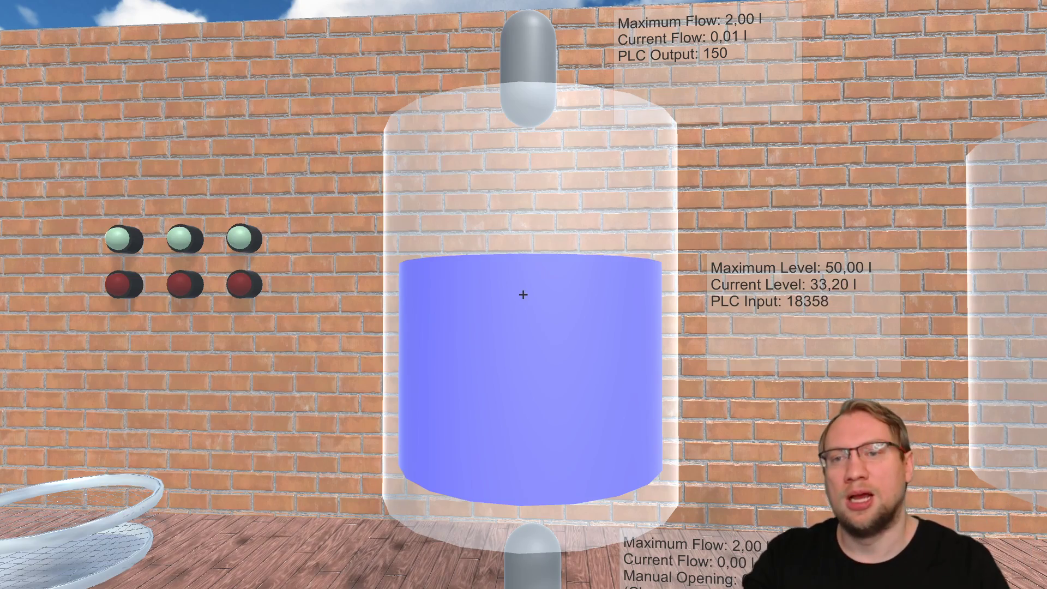
{"action": "key", "text": "s"}
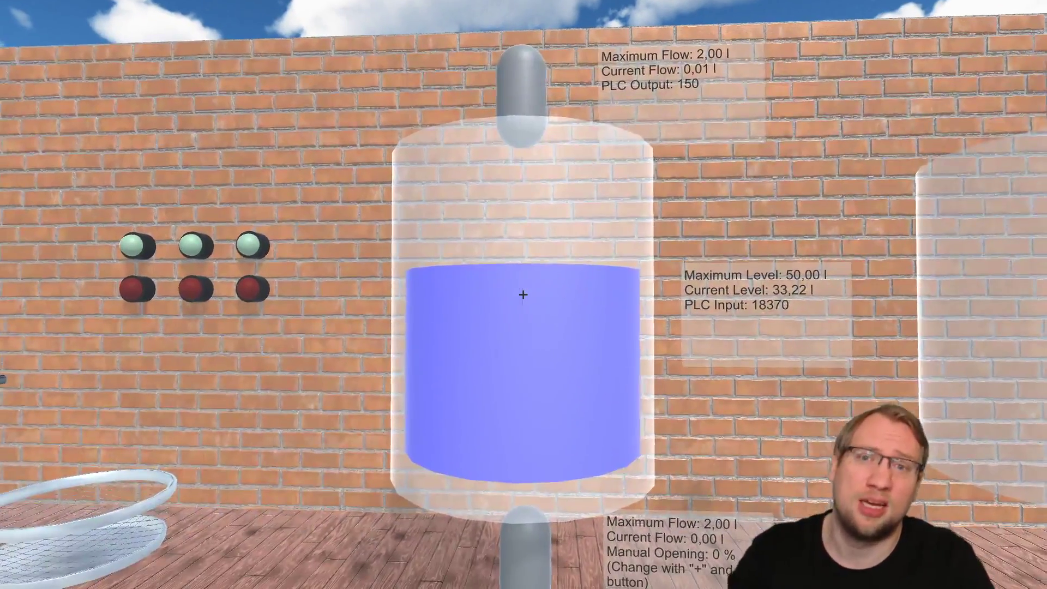
{"action": "key", "text": "d"}
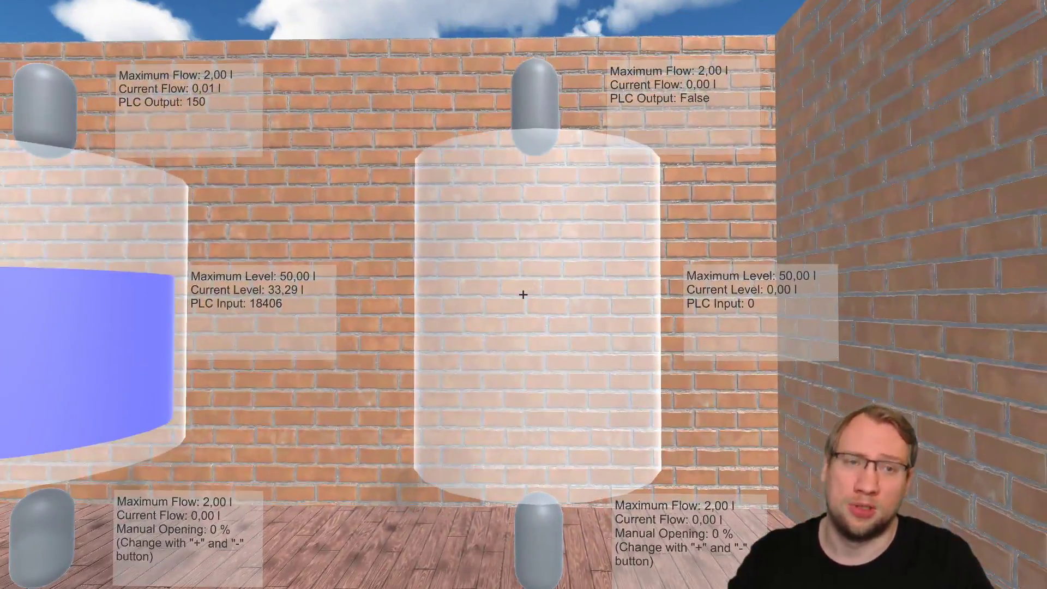
{"action": "key", "text": "alt+Tab"}
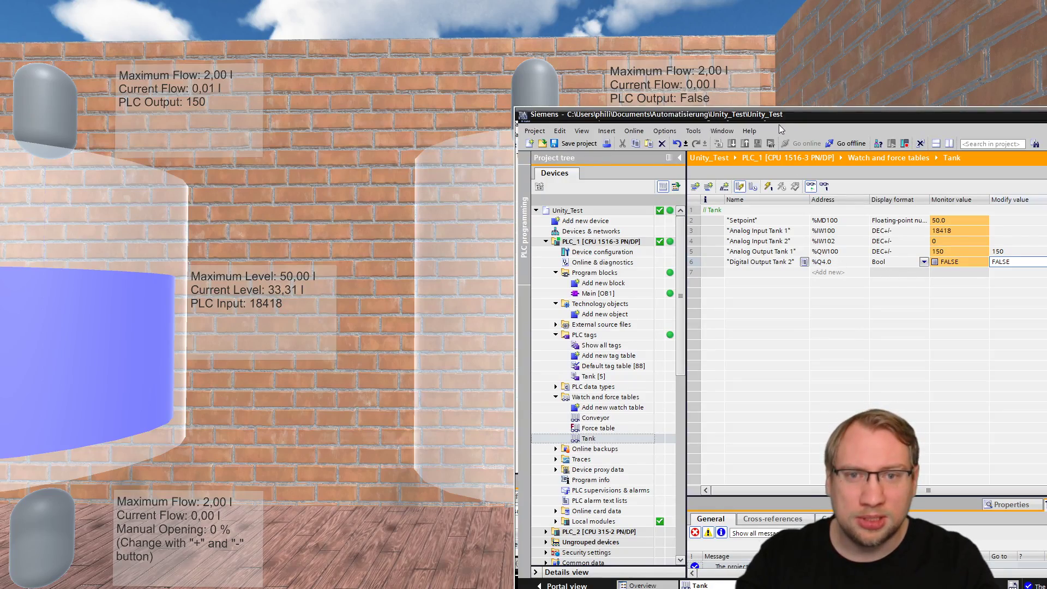
{"action": "key", "text": "alt+Tab"}
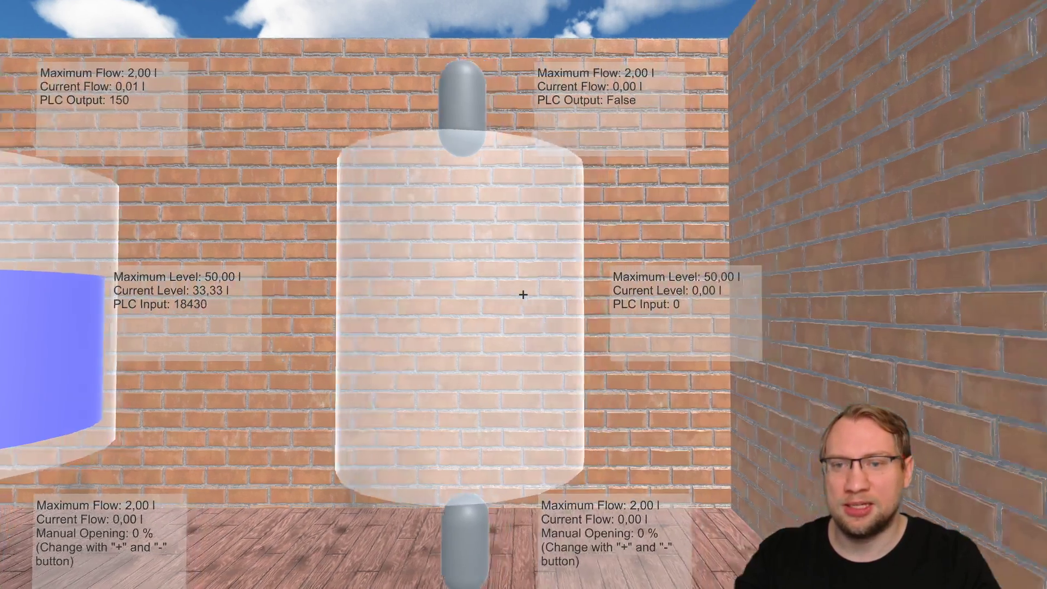
{"action": "key", "text": "d"}
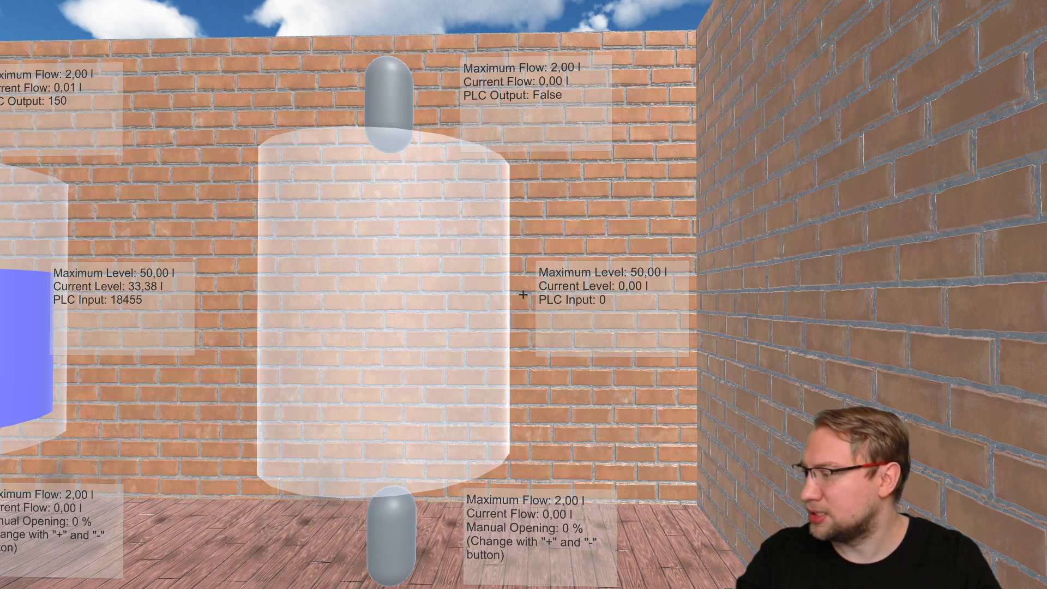
Switch to TIA Portal, set the modify value of "Digital Output Tank 2" to TRUE and write it to the PLC.
{"action": "key", "text": "alt+Tab"}
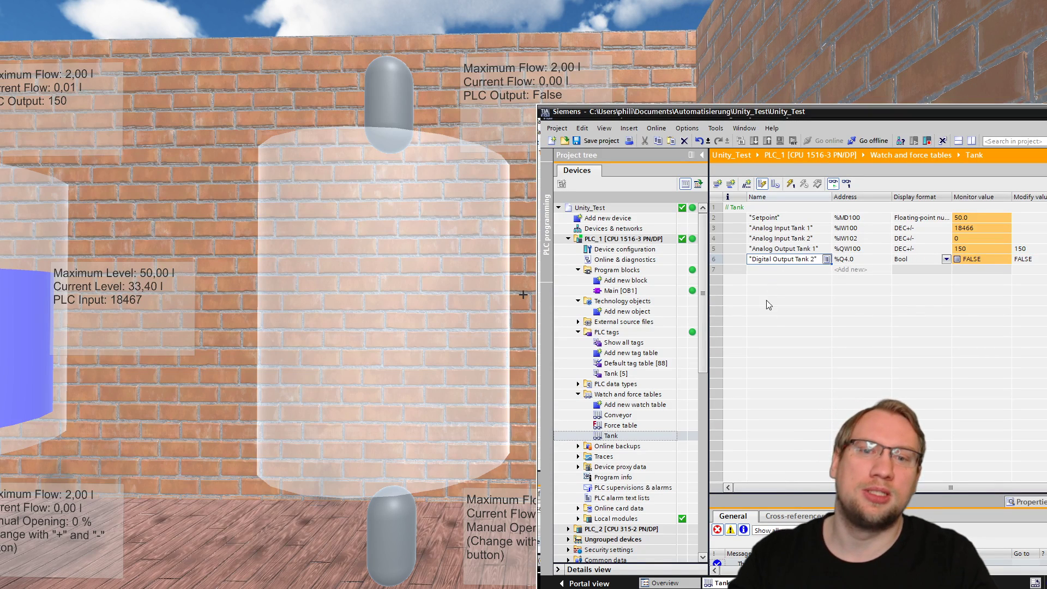
{"action": "left_click", "coordinate": [981, 260]}
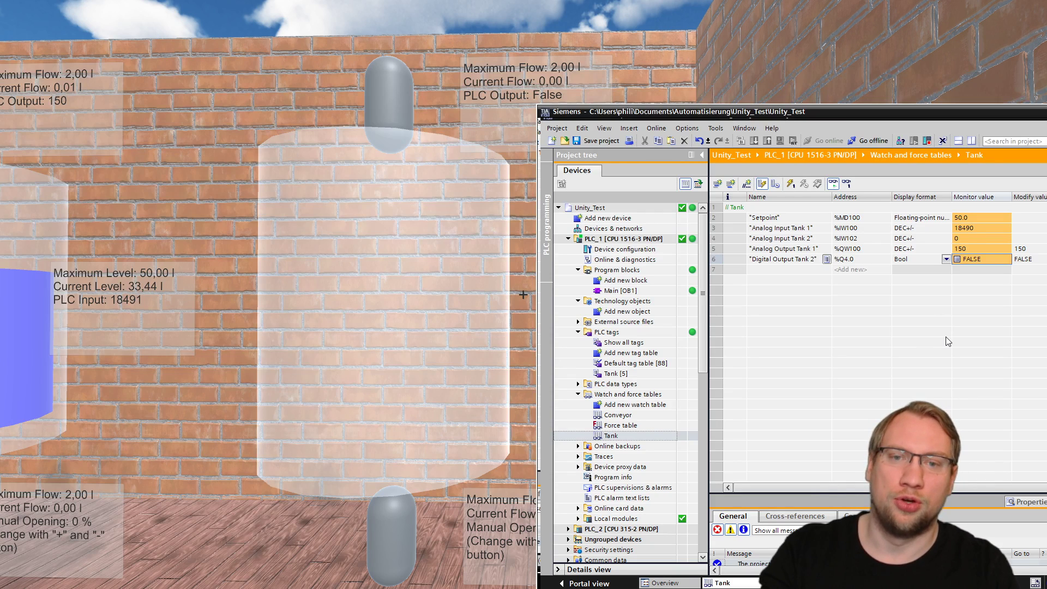
{"action": "left_click", "coordinate": [1014, 260]}
{"action": "type", "text": "true"}
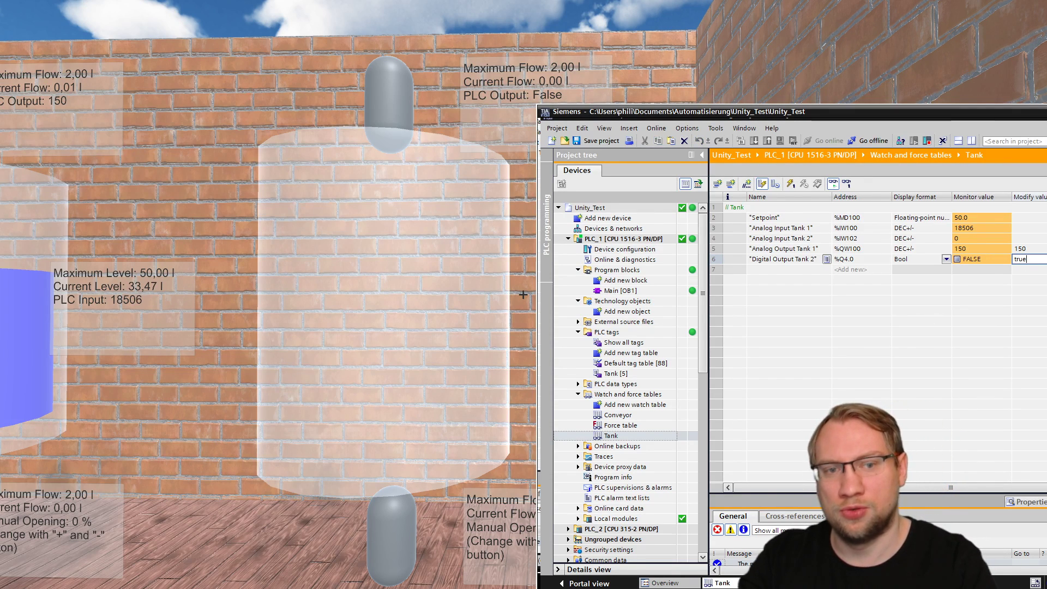
{"action": "key", "text": "Return"}
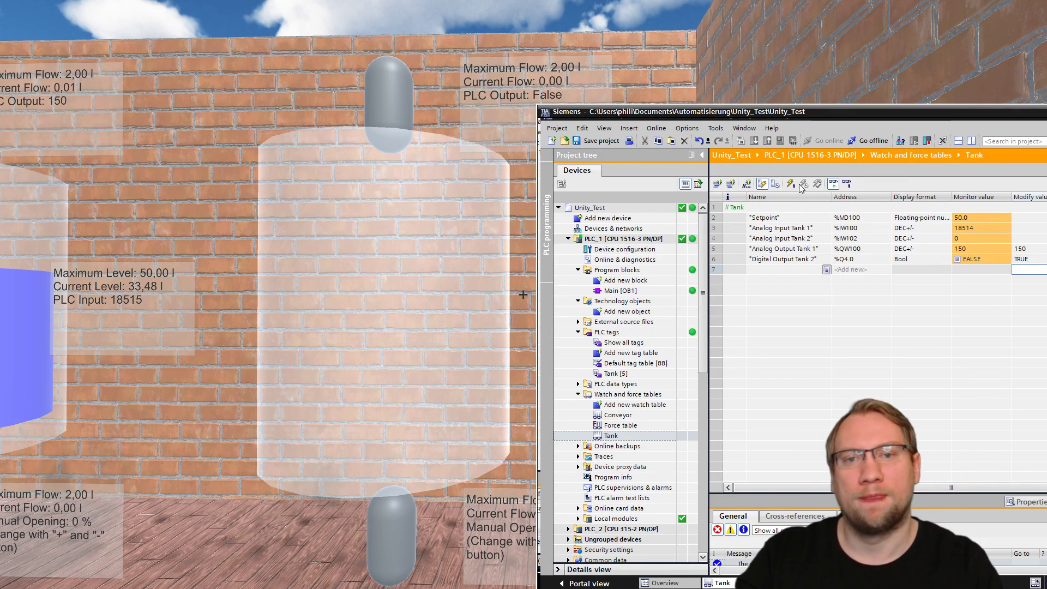
{"action": "left_click", "coordinate": [793, 186]}
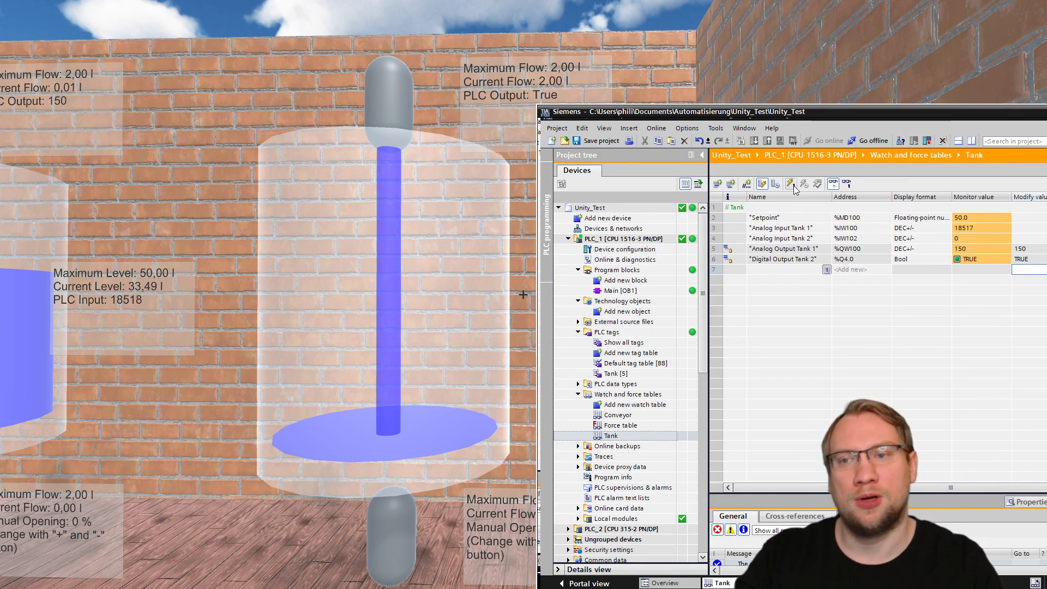
Set the modify value of "Digital Output Tank 2" to FALSE and write it to the PLC.
{"action": "left_click", "coordinate": [1026, 262]}
{"action": "type", "text": "false"}
{"action": "key", "text": "Return"}
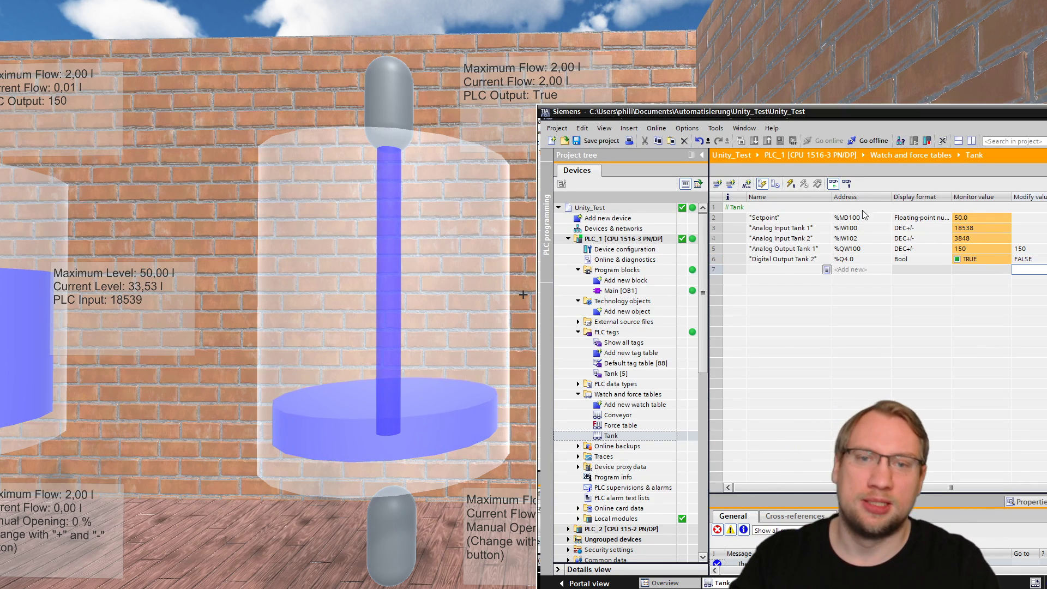
{"action": "left_click", "coordinate": [791, 183]}
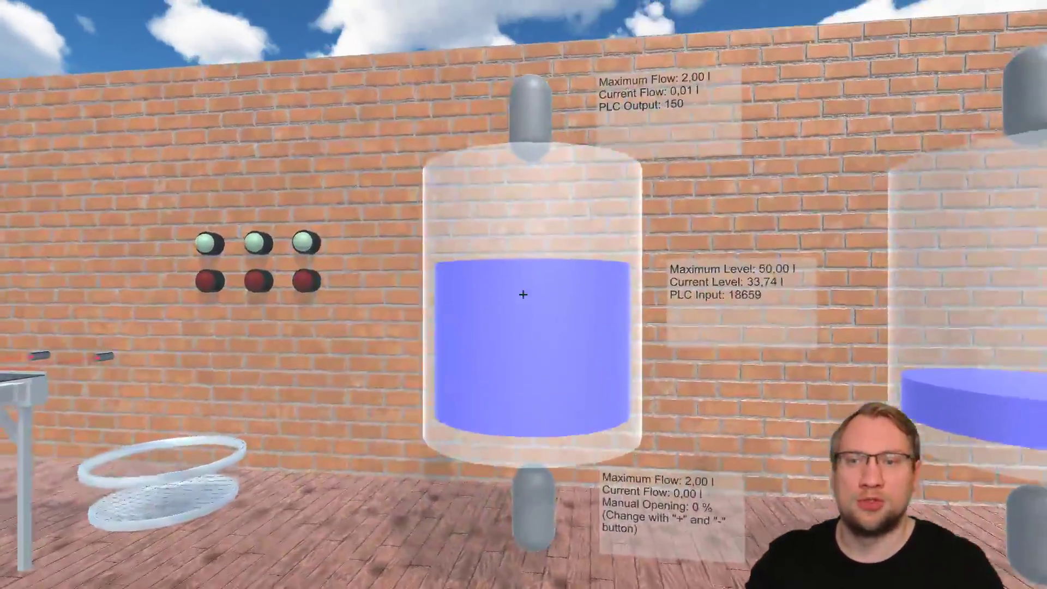
Examine the first tank's level and PLC input up close in the 3D simulation, as well as the second tank's level and valve displays.
{"action": "key", "text": "w"}
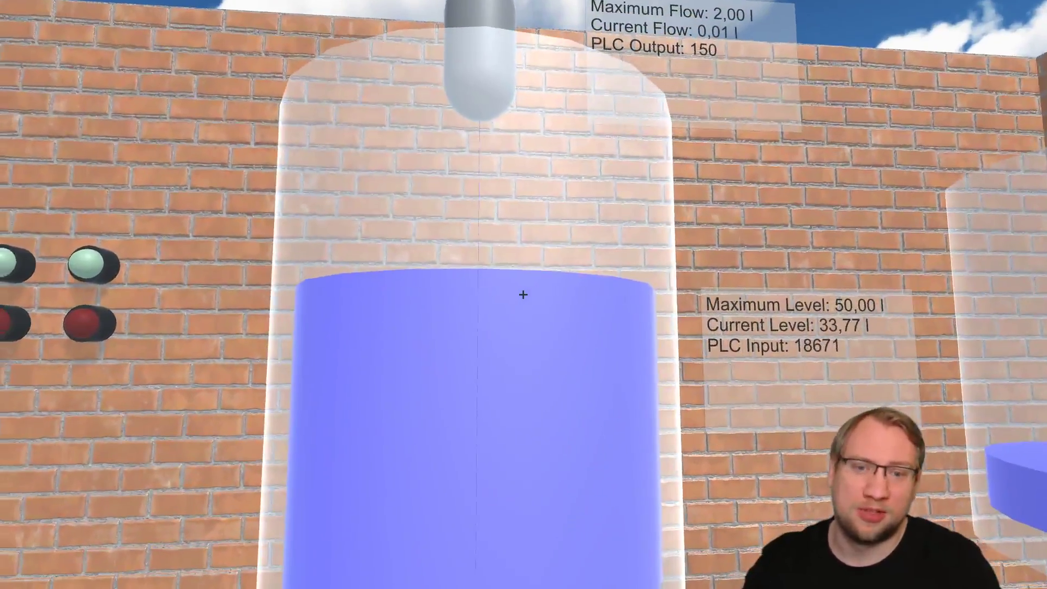
{"action": "key", "text": "w"}
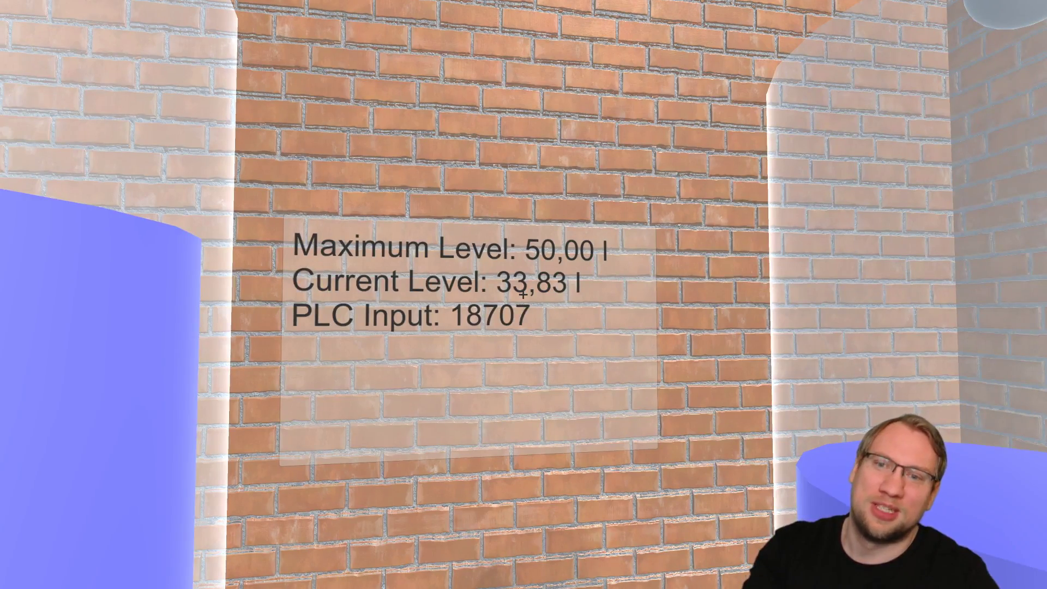
{"action": "key", "text": "s"}
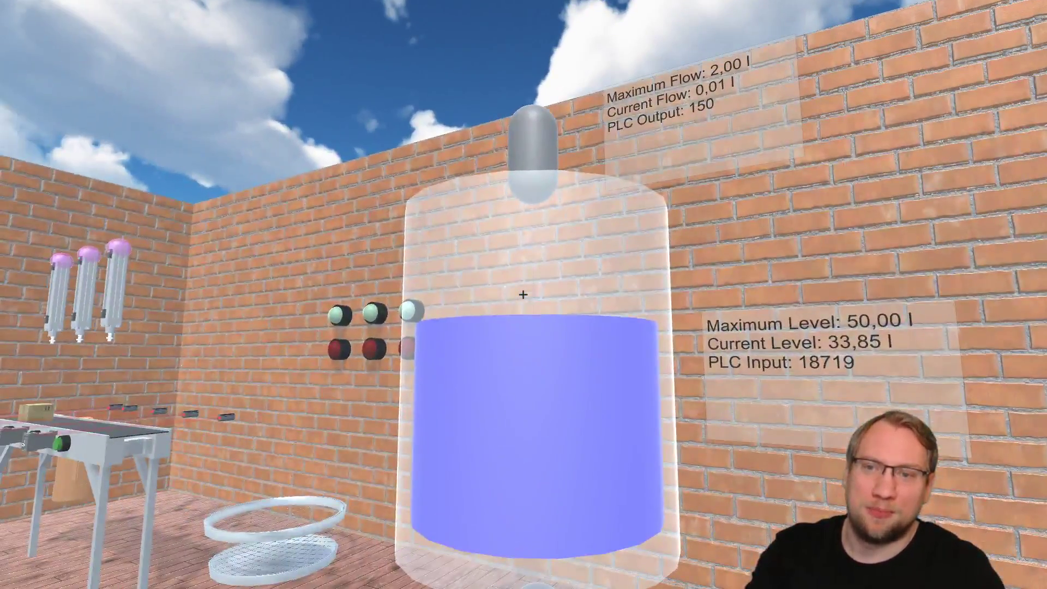
{"action": "key", "text": "w"}
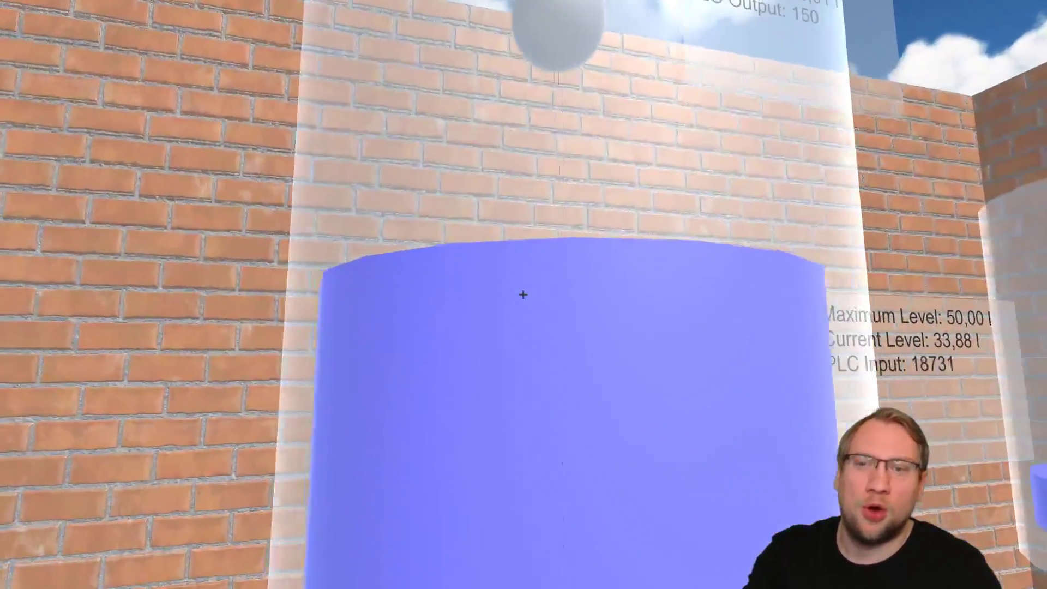
{"action": "key", "text": "d"}
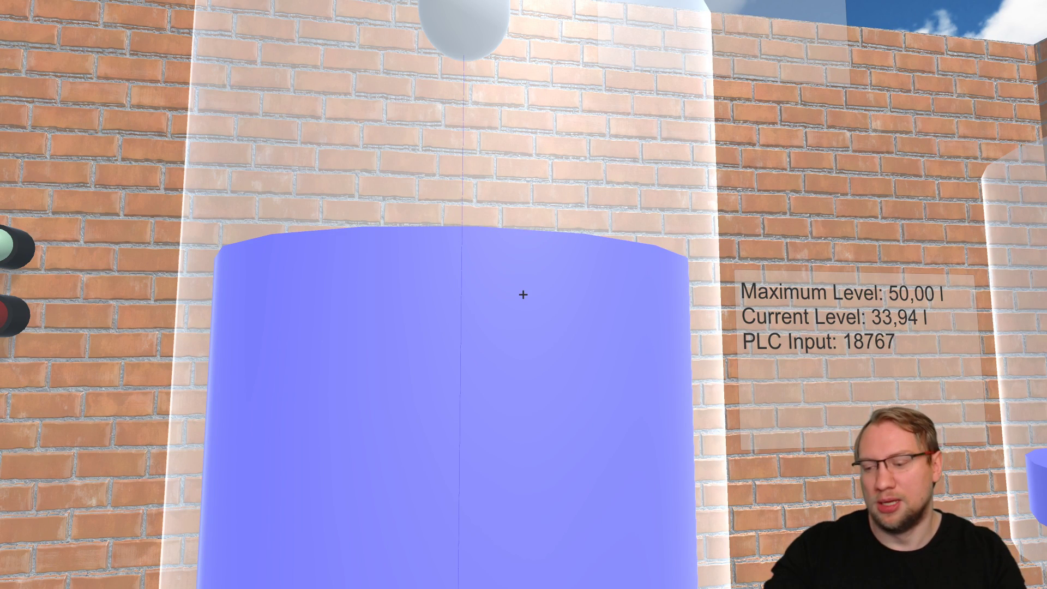
{"action": "key", "text": "d"}
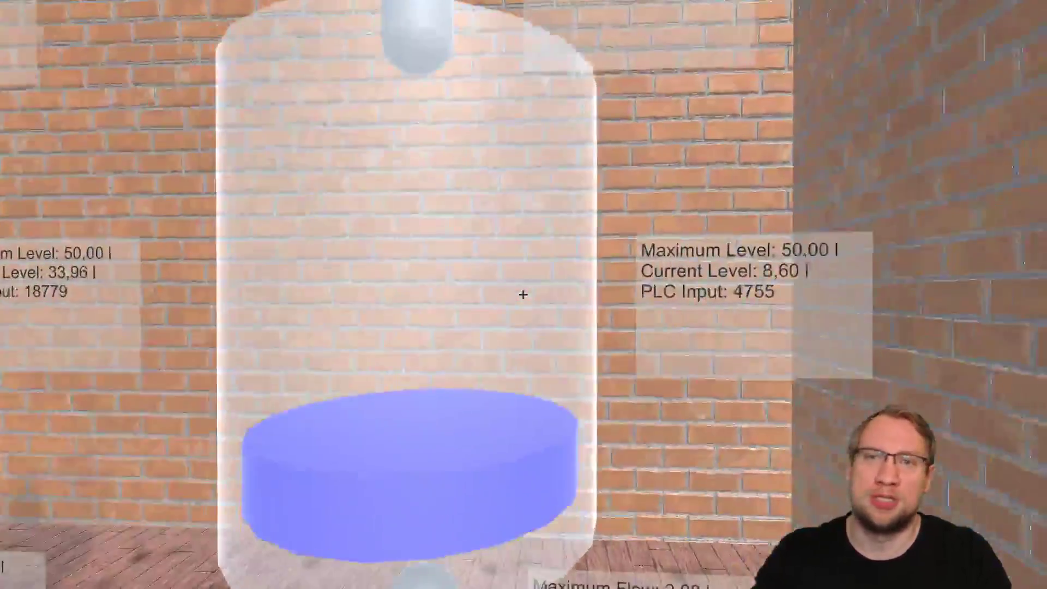
{"action": "key", "text": "s"}
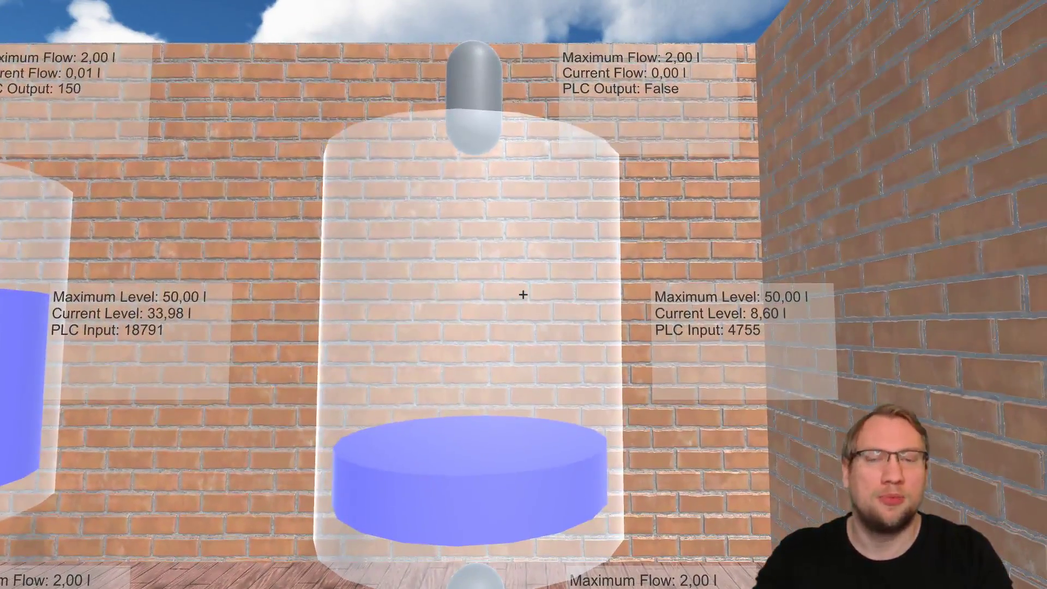
Select the modify value of "Digital Output Tank 2" in TIA Portal and return to the simulation to view the first tank.
{"action": "key", "text": "alt+Tab"}
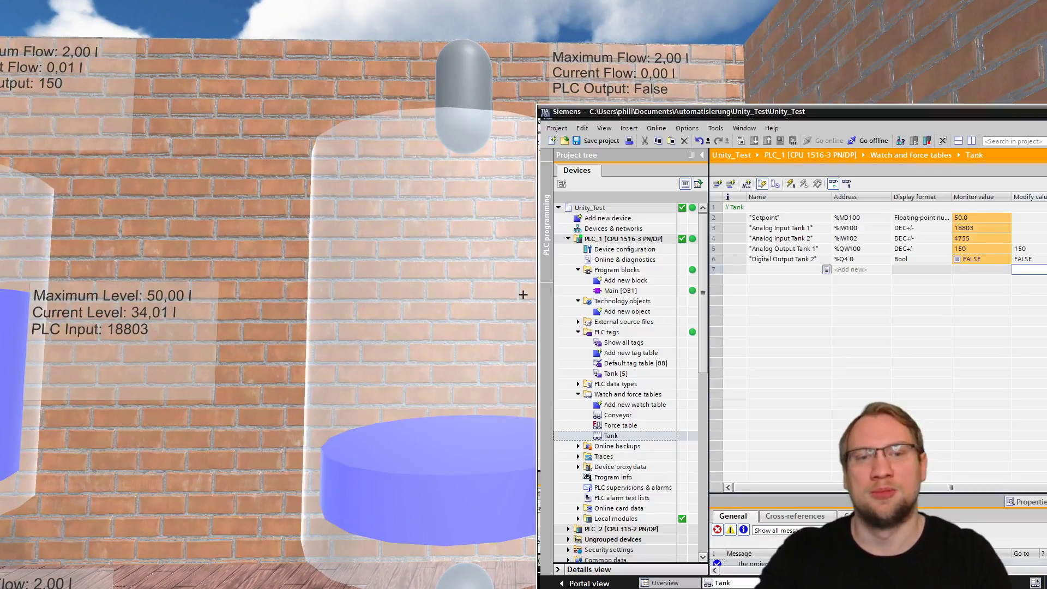
{"action": "left_click", "coordinate": [1018, 260]}
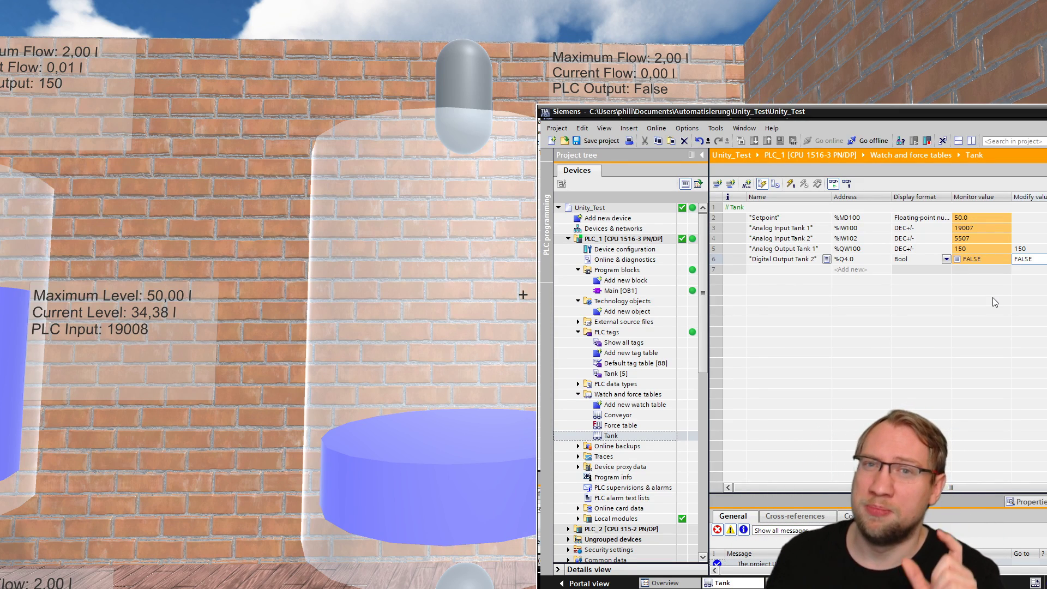
{"action": "key", "text": "alt+Tab"}
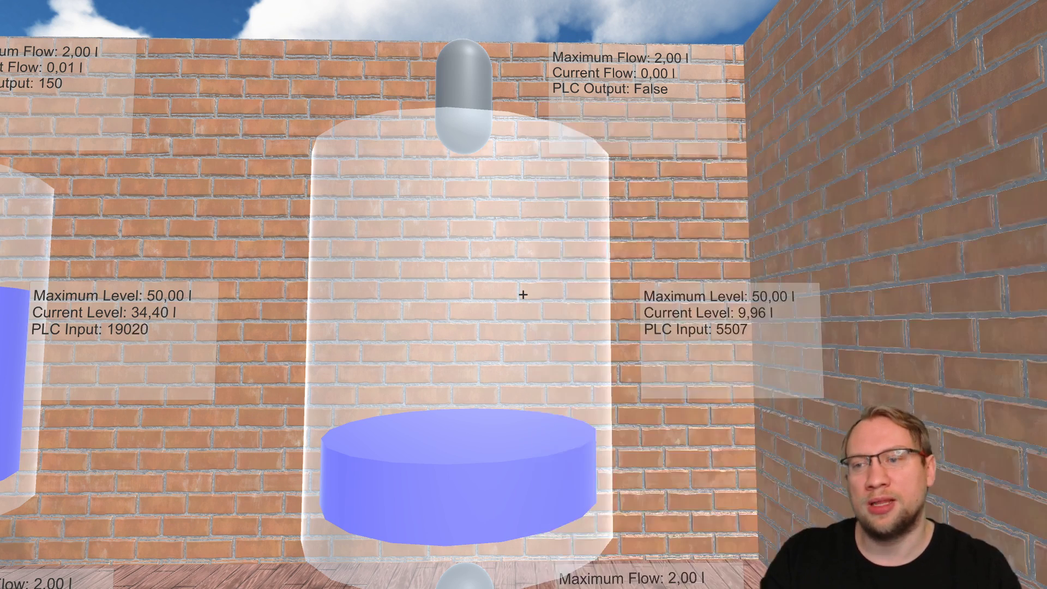
{"action": "key", "text": "d"}
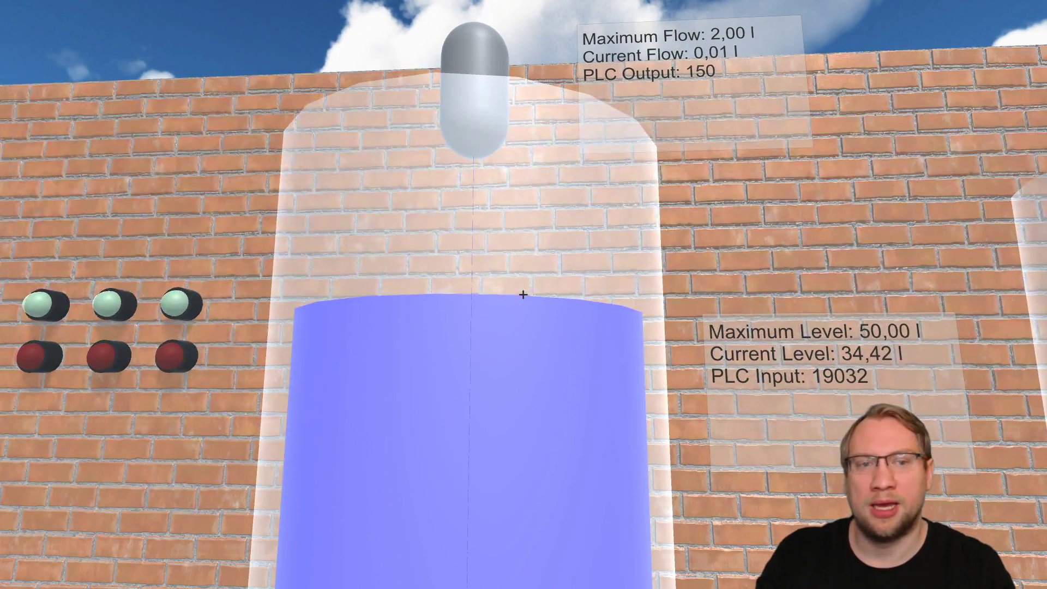
Switch to TIA Portal, set the modify value of "Analog Output Tank 1" to 2500 and write it to the PLC.
{"action": "key", "text": "alt+Tab"}
{"action": "left_click", "coordinate": [1016, 253]}
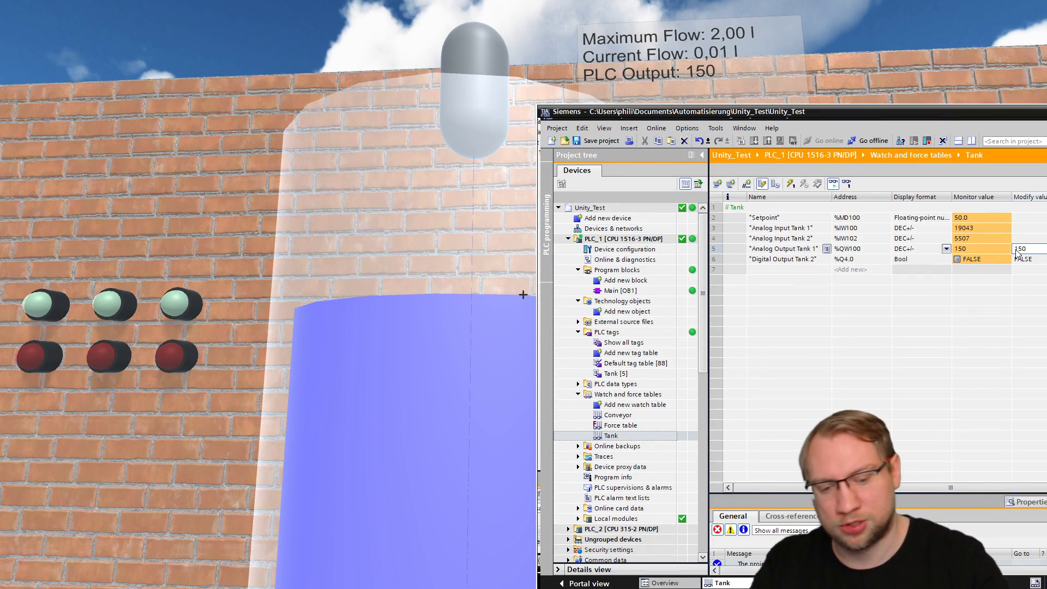
{"action": "key", "text": "Return"}
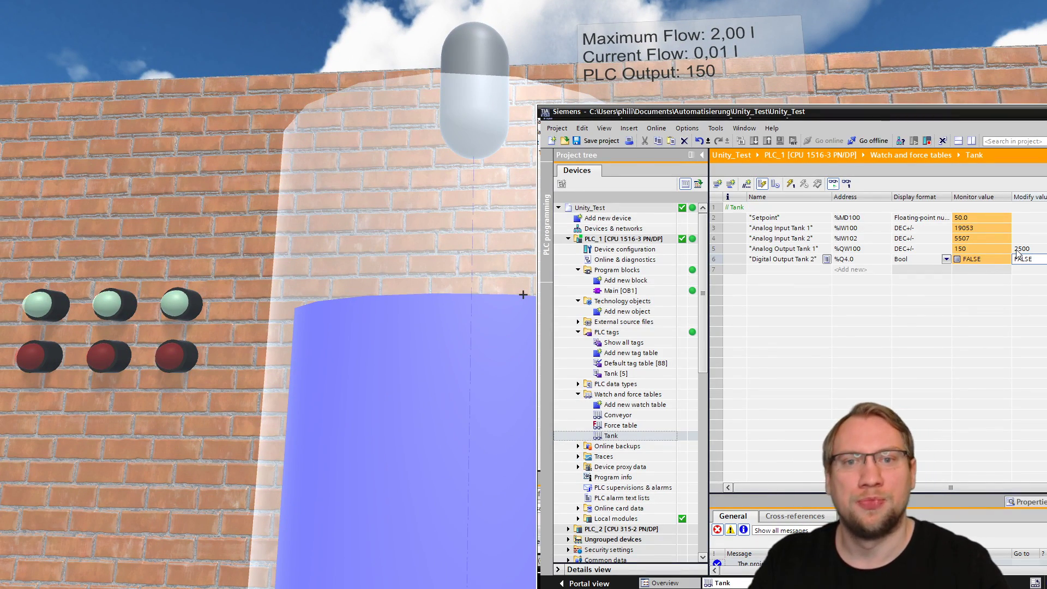
{"action": "left_click", "coordinate": [791, 184]}
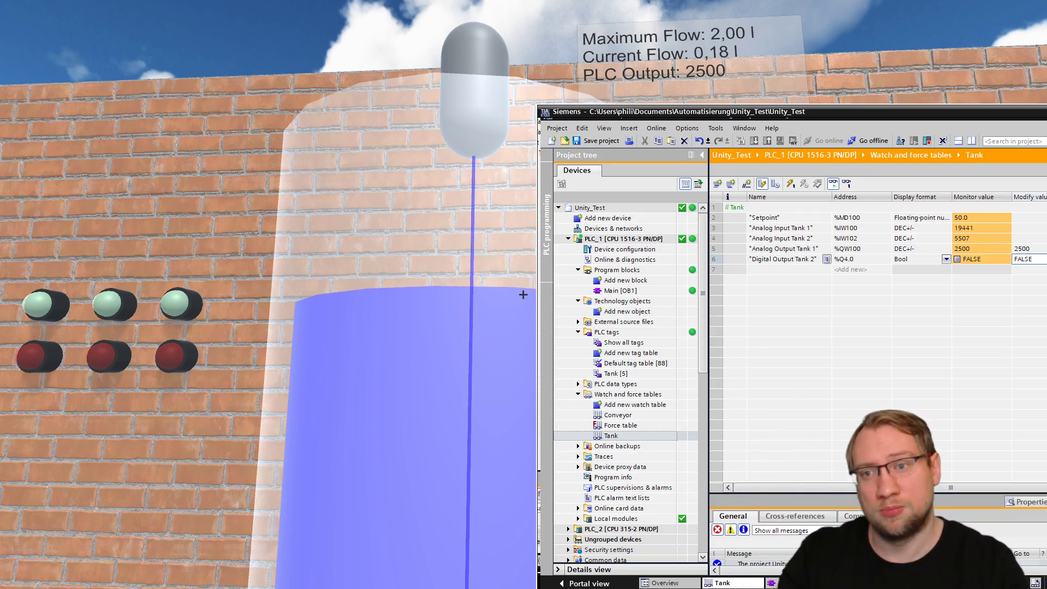
Switch to the 3D simulation and examine the second tank with its inlet valve and level displays.
{"action": "key", "text": "d"}
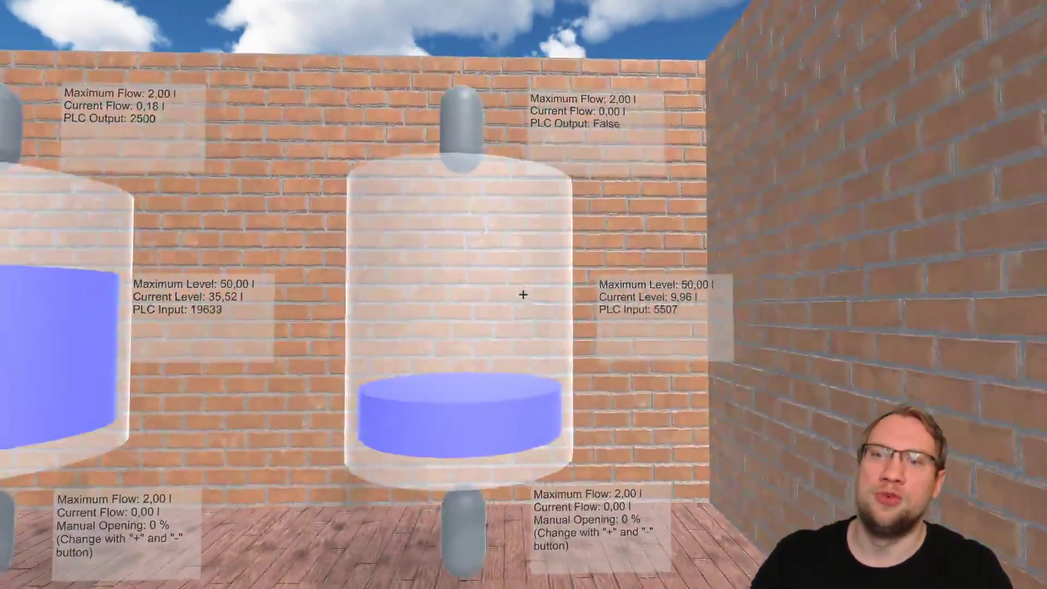
{"action": "key", "text": "w"}
{"action": "key", "text": "s"}
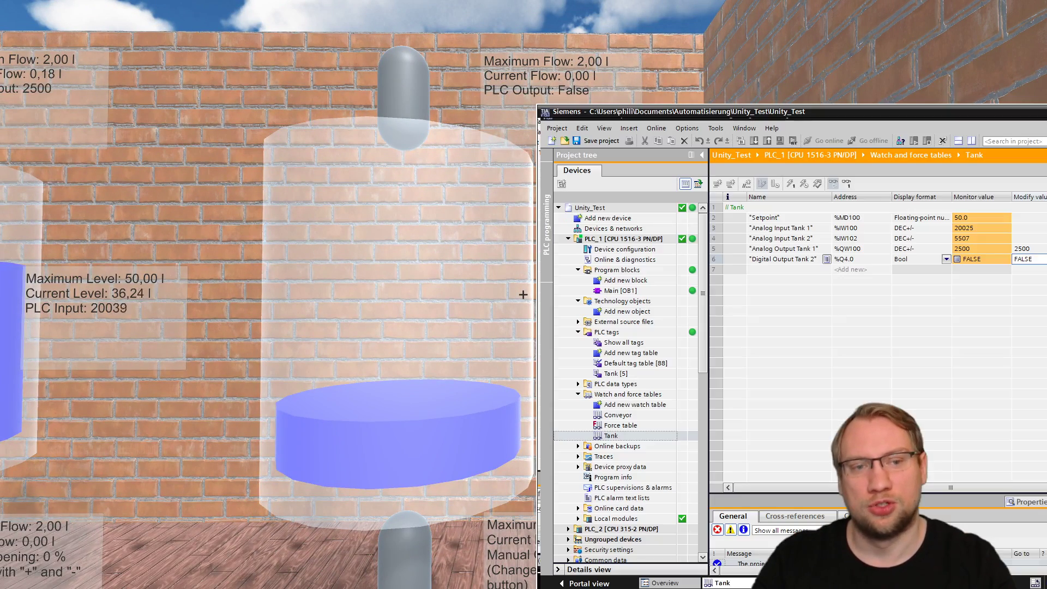
In TIA Portal, switch "Digital Output Tank 2" repeatedly between TRUE and FALSE to fill the second tank in pulses, ending with FALSE.
{"action": "key", "text": "Return"}
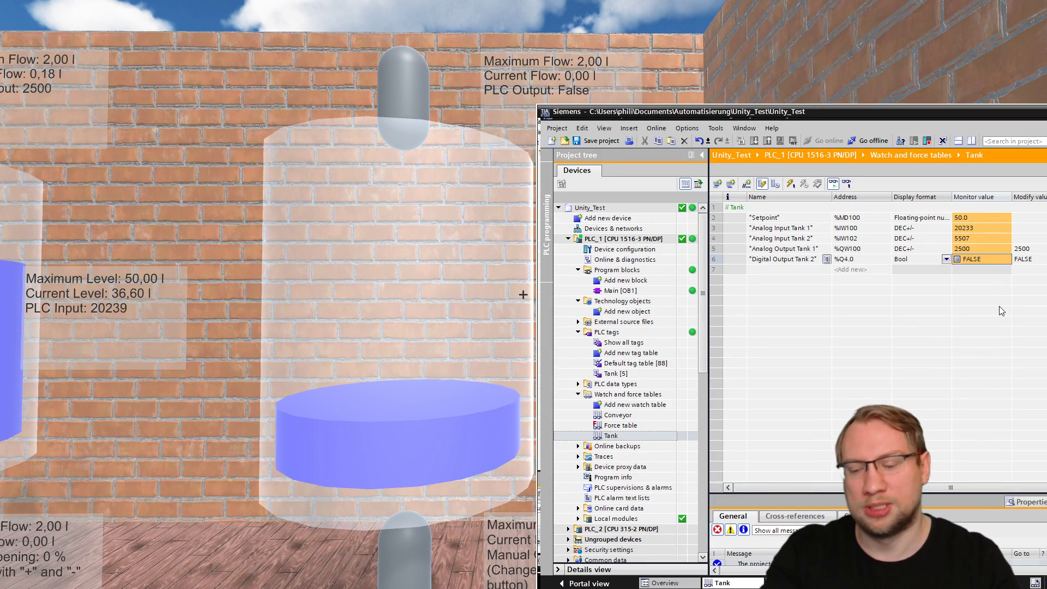
{"action": "key", "text": "shift+F9"}
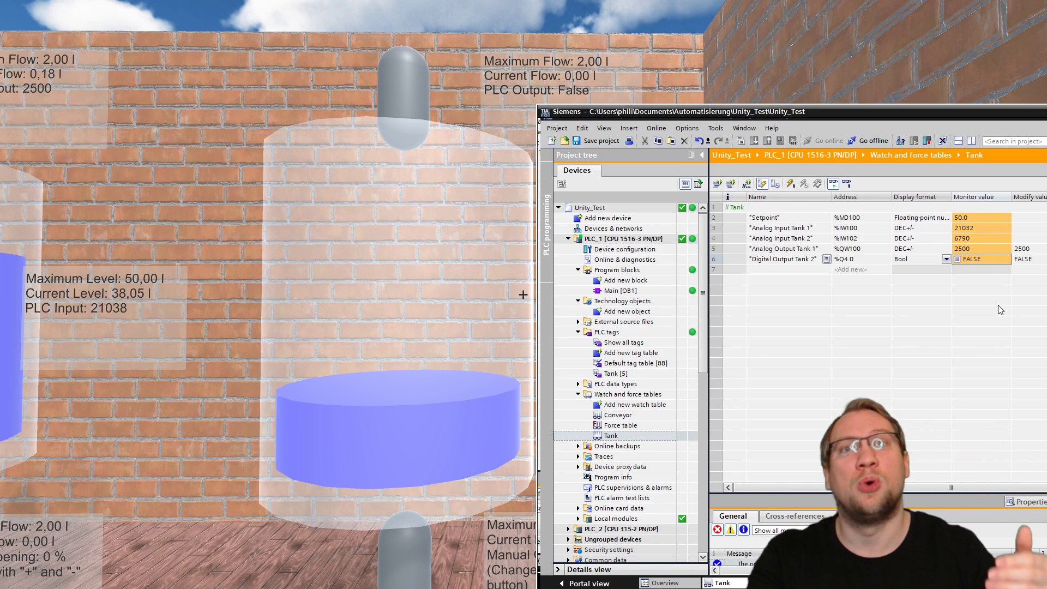
{"action": "key", "text": "ctrl+F2"}
{"action": "key", "text": "ctrl+F3"}
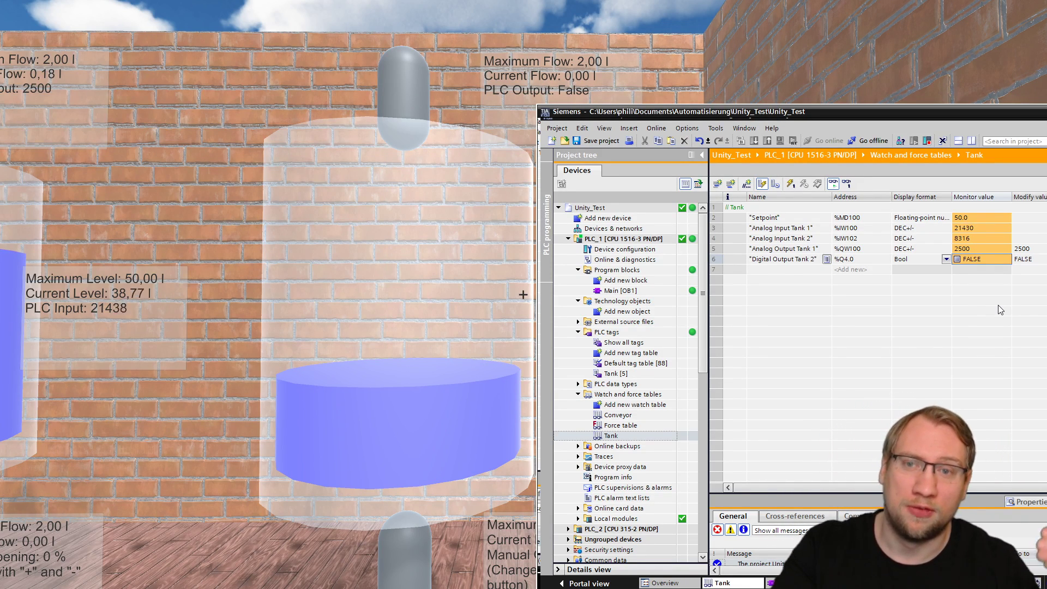
{"action": "key", "text": "ctrl+F2"}
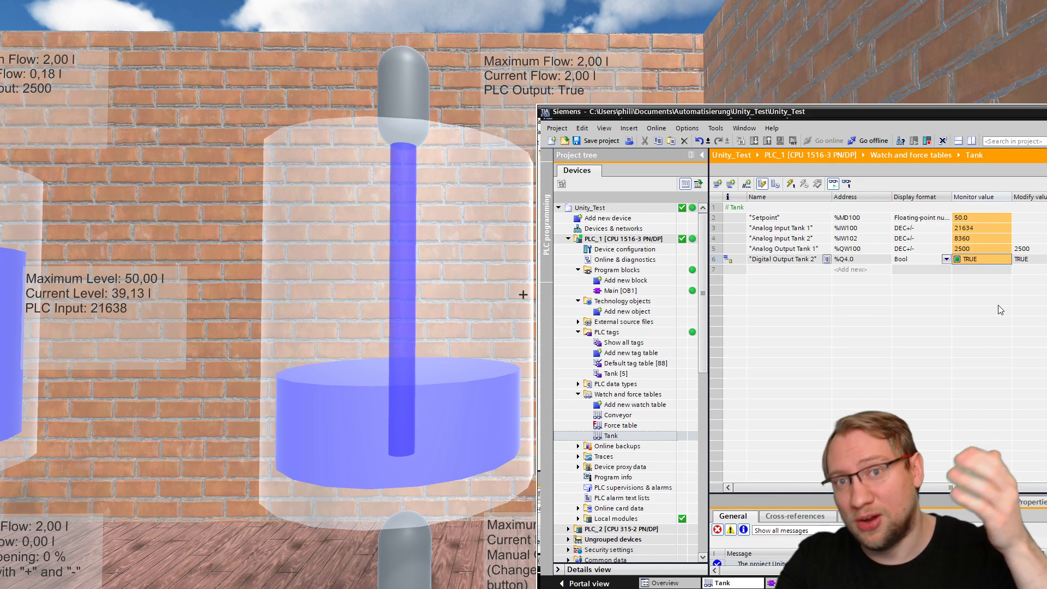
{"action": "key", "text": "ctrl+F3"}
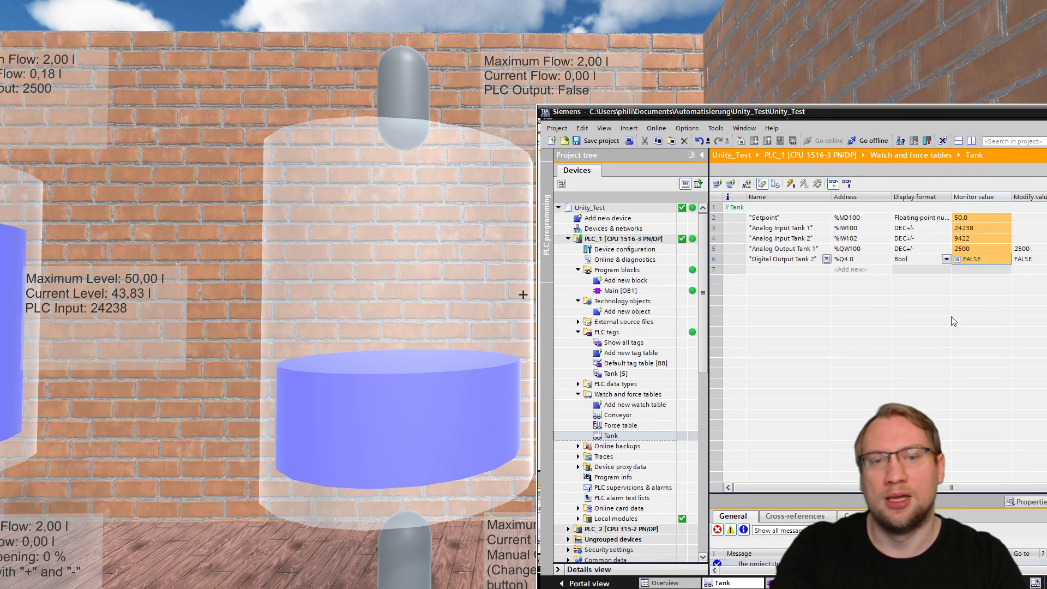
{"action": "key", "text": "ctrl+F2"}
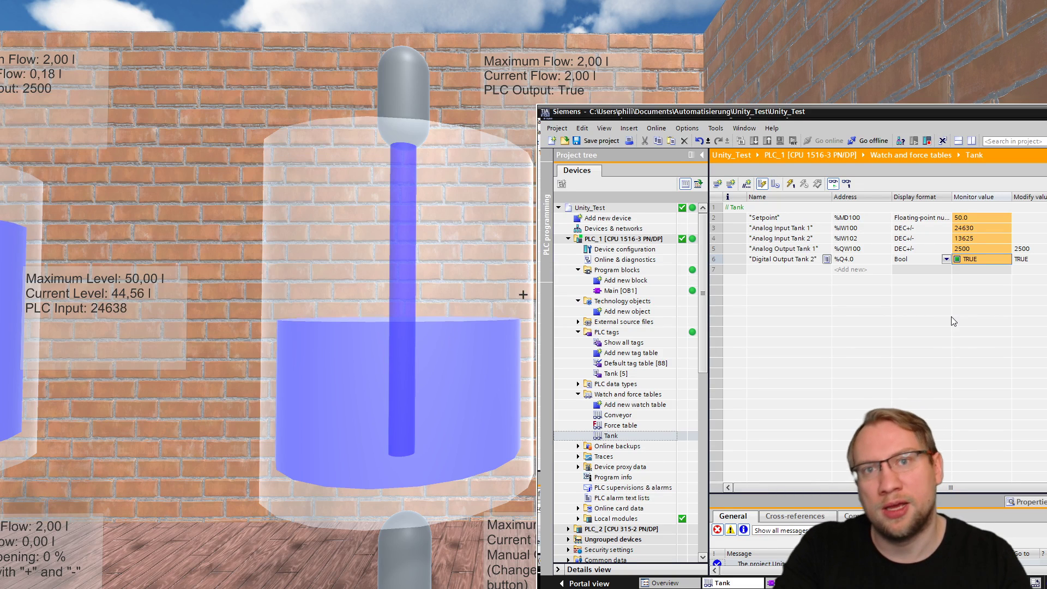
{"action": "key", "text": "ctrl+F3"}
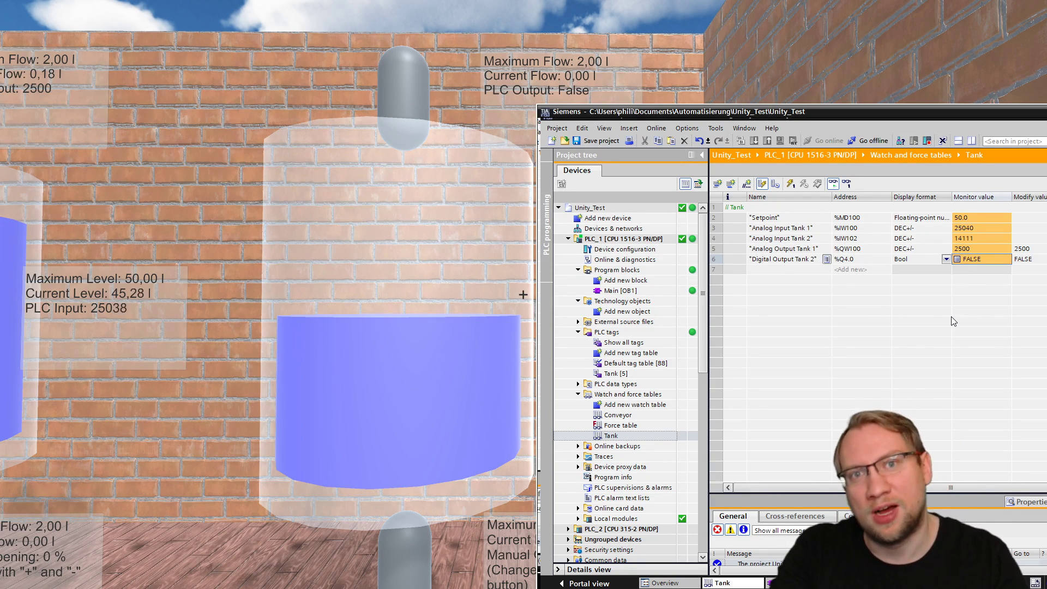
{"action": "key", "text": "ctrl+F2"}
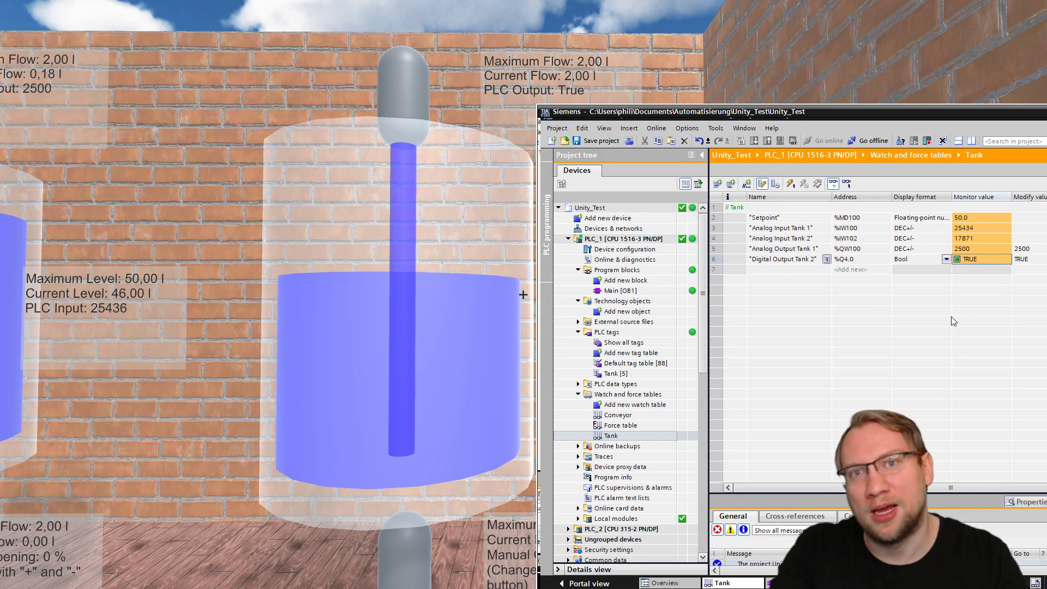
{"action": "key", "text": "ctrl+F3"}
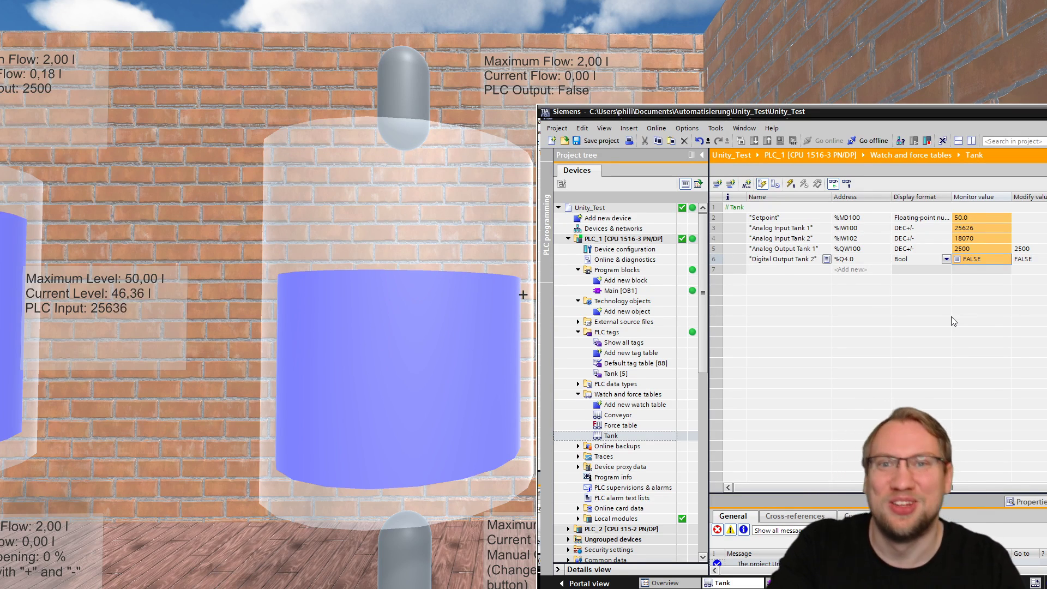
{"action": "key", "text": "ctrl+F2"}
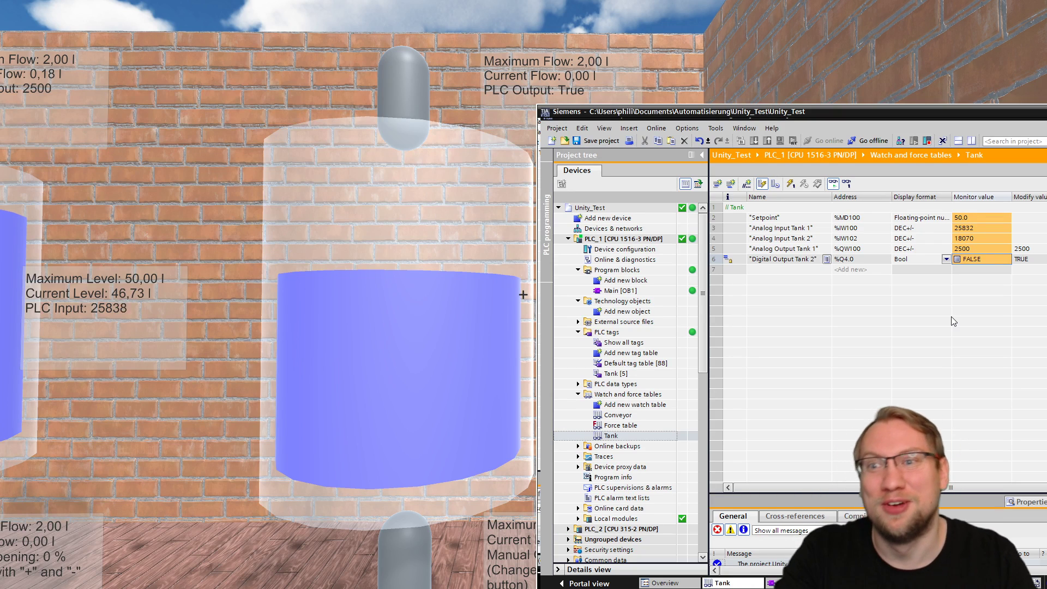
{"action": "key", "text": "ctrl+F3"}
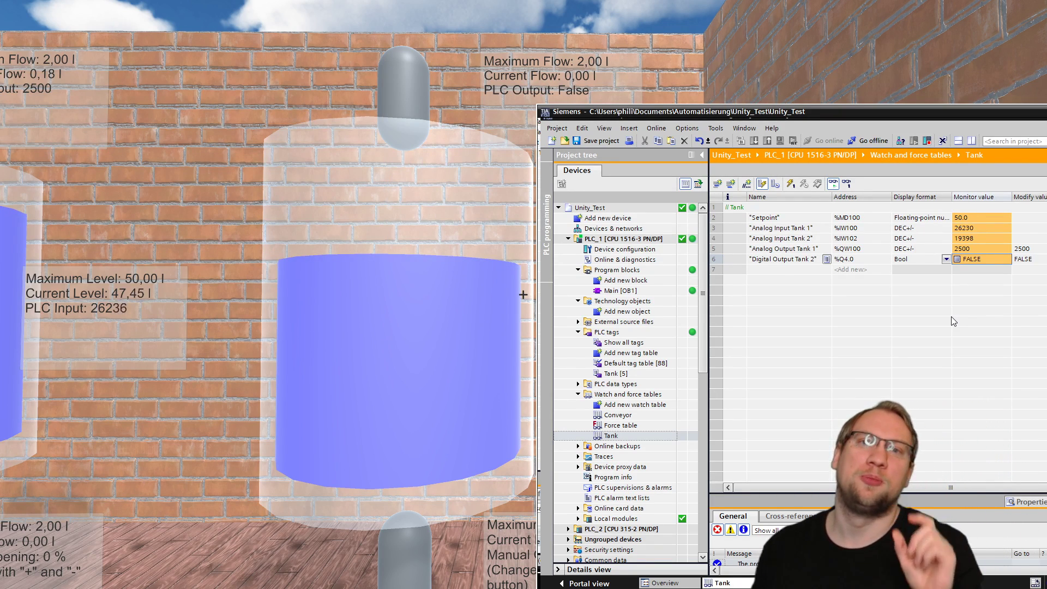
Switch to the 3D simulation and examine the second tank's level, as well as the first tank's inlet flow and level.
{"action": "key", "text": "alt+Tab"}
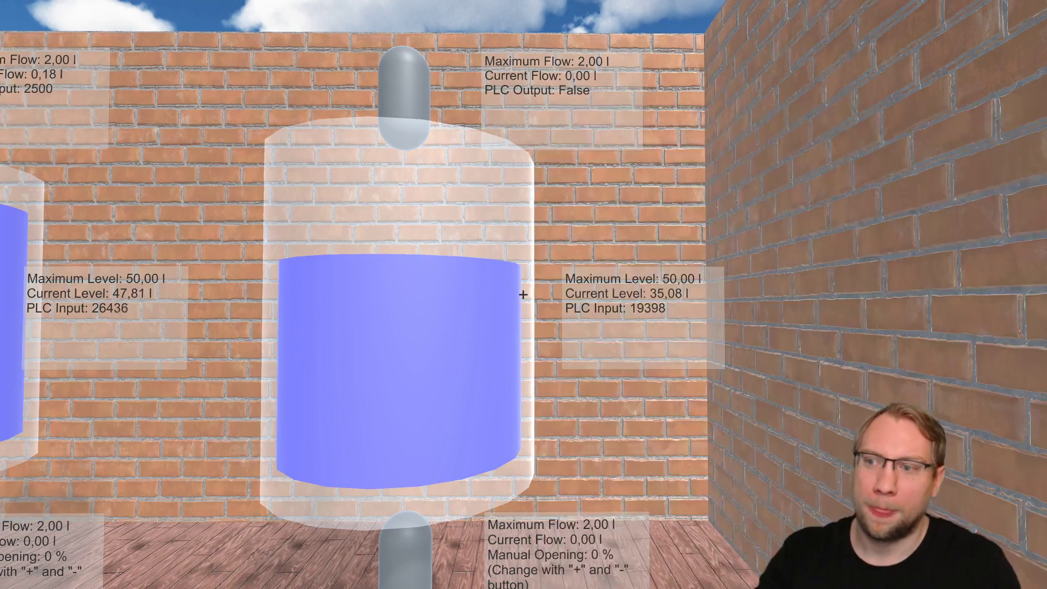
{"action": "key", "text": "s"}
{"action": "key", "text": "w"}
{"action": "key", "text": "s"}
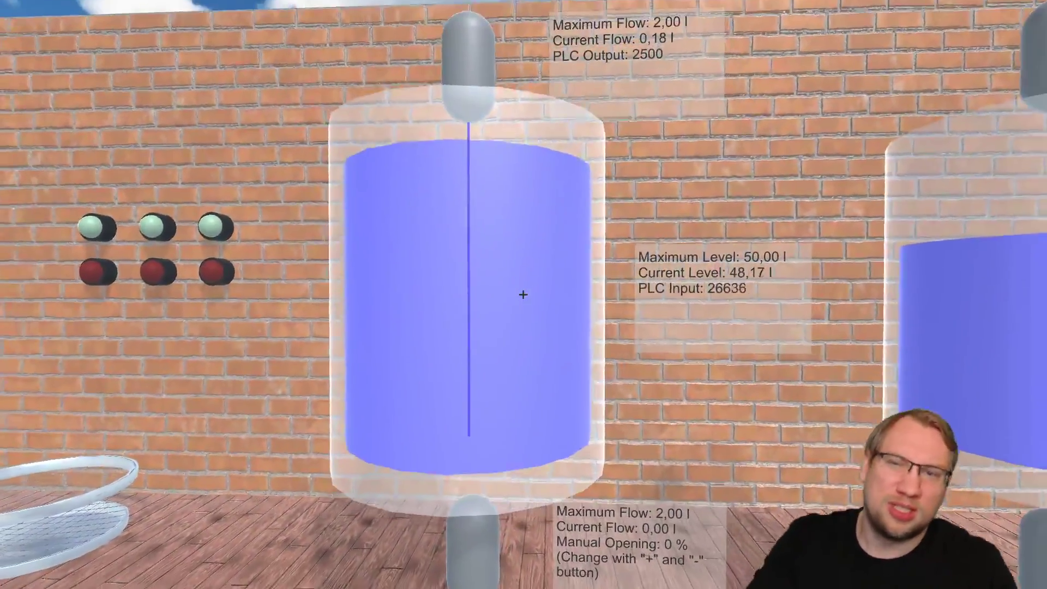
{"action": "key", "text": "s"}
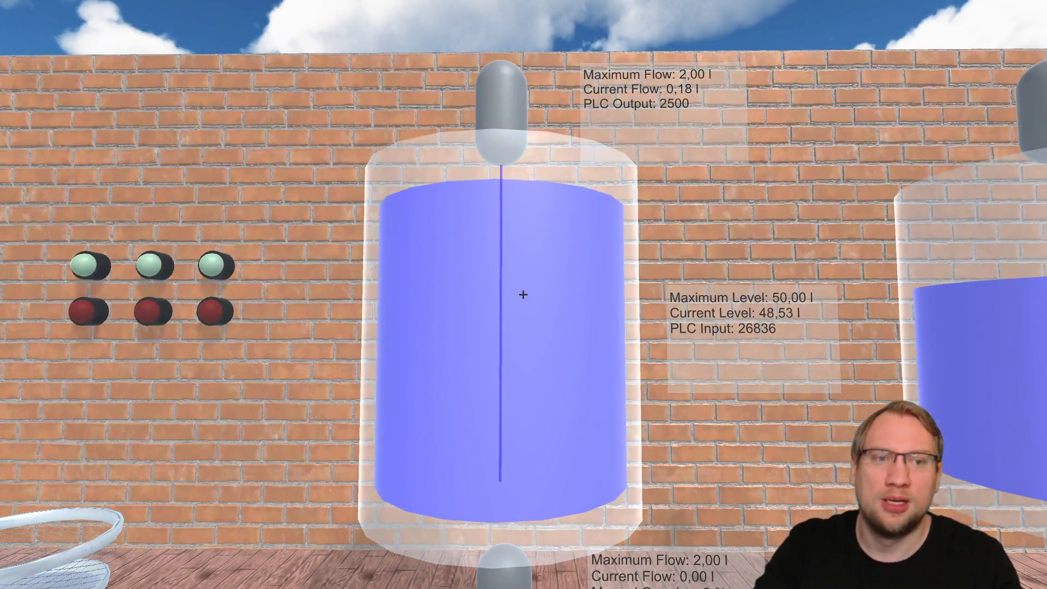
Switch to TIA Portal, set the modify value of "Analog Output Tank 1" to 14000 and write it to the PLC.
{"action": "key", "text": "alt+Tab"}
{"action": "left_click", "coordinate": [1025, 249]}
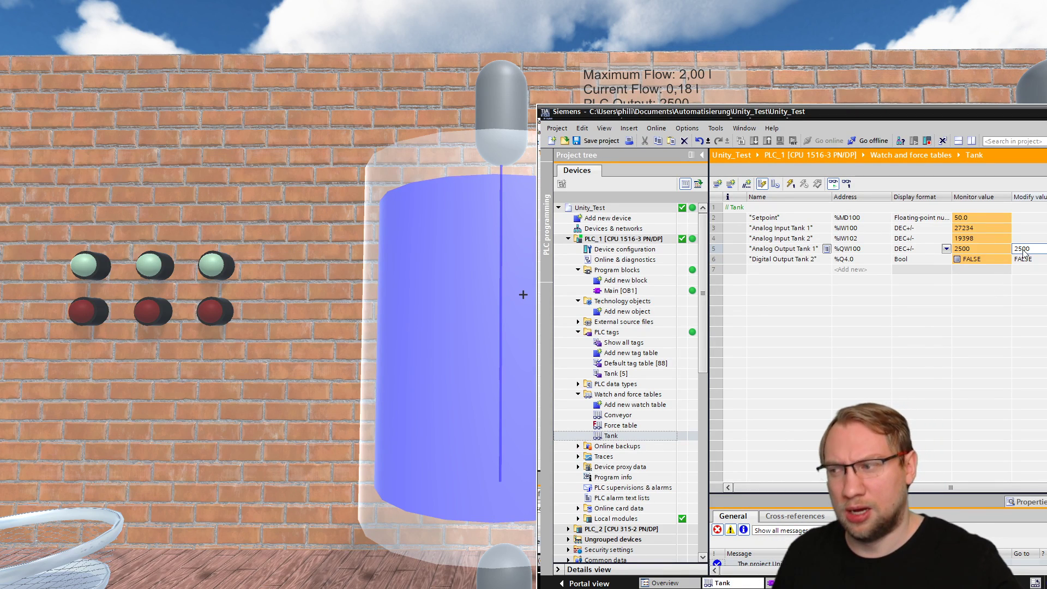
{"action": "key", "text": "Return"}
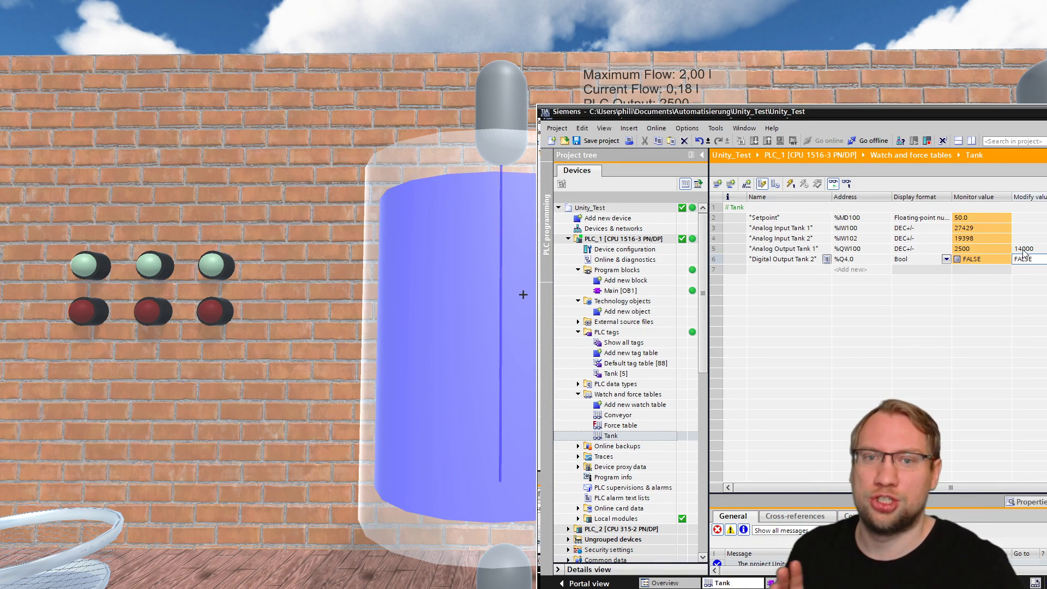
{"action": "key", "text": "ctrl+a"}
{"action": "left_click", "coordinate": [791, 184]}
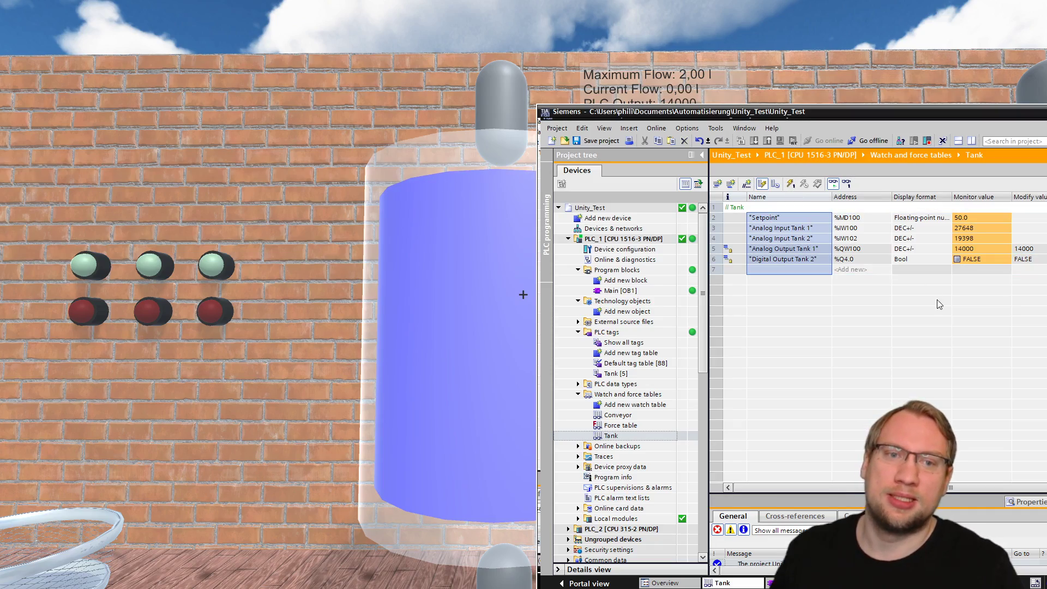
Switch to the 3D simulation and examine the inlet flow and level displays of both tanks.
{"action": "key", "text": "alt+Tab"}
{"action": "key", "text": "s"}
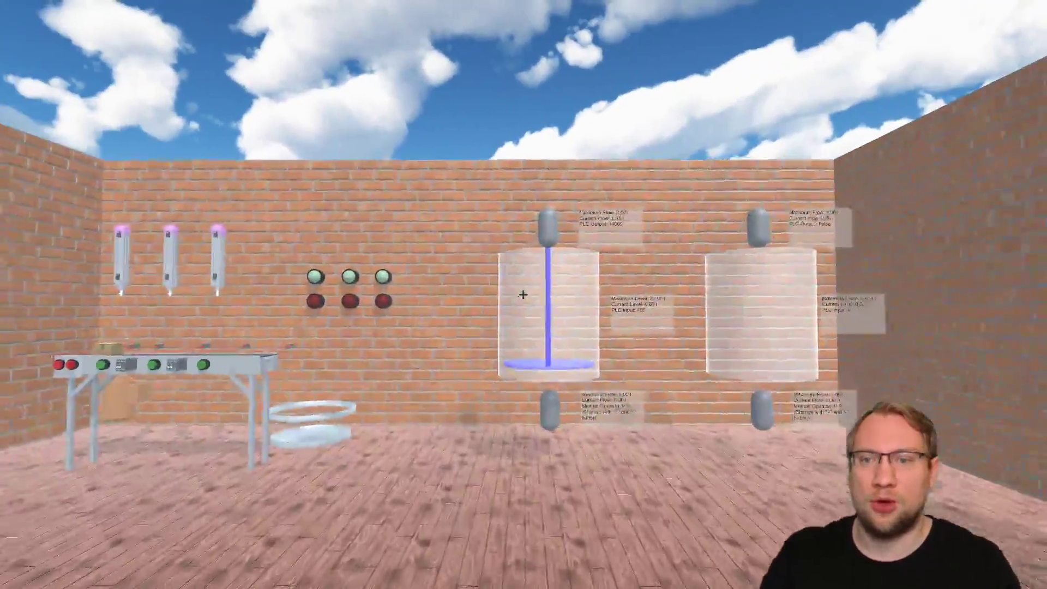
{"action": "key", "text": "w"}
{"action": "key", "text": "w"}
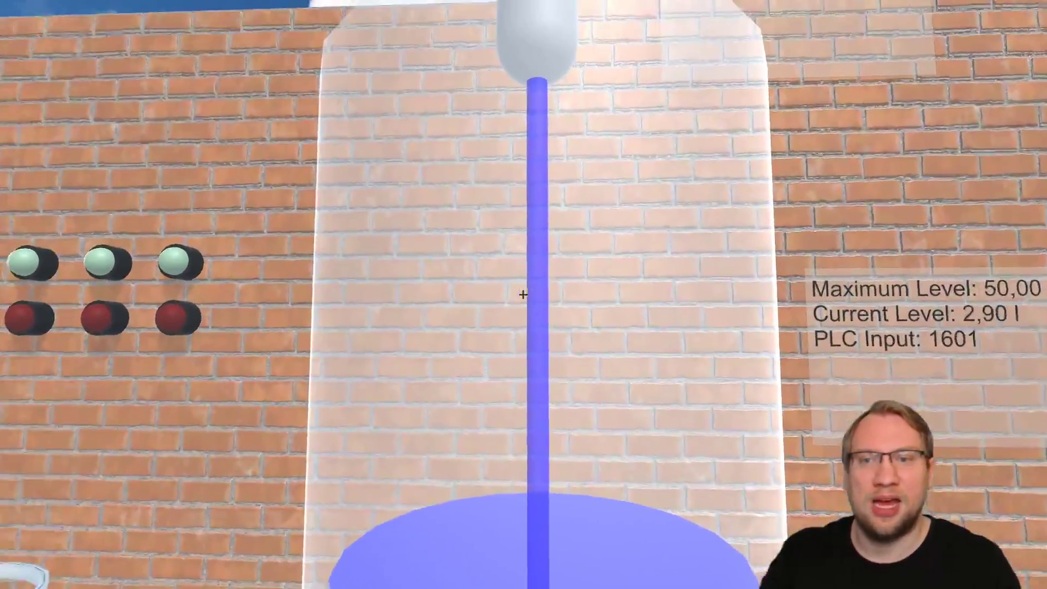
{"action": "key", "text": "s"}
{"action": "key", "text": "d"}
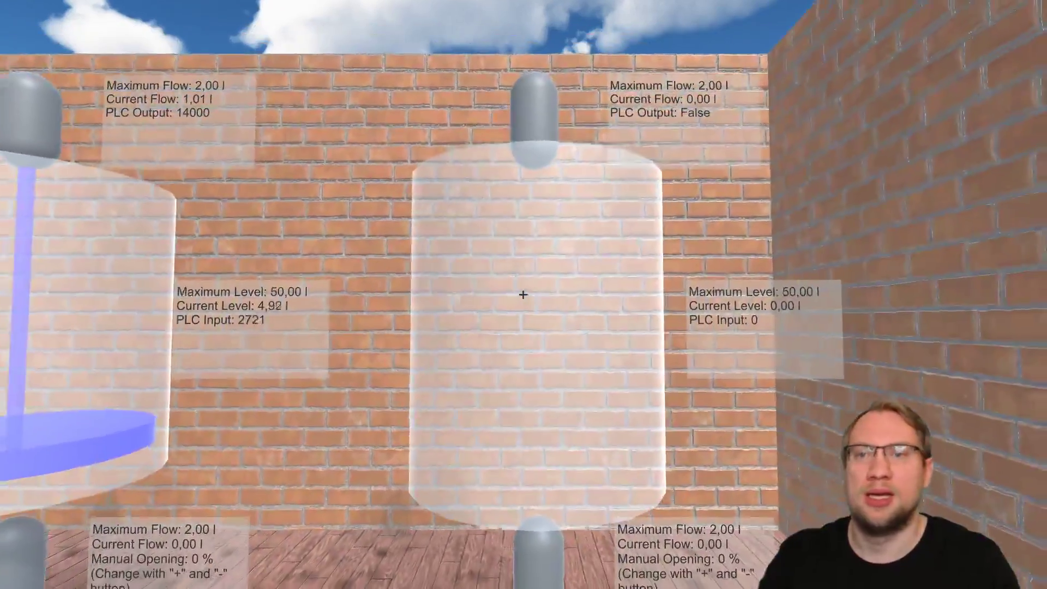
{"action": "key", "text": "d"}
Switch to TIA Portal and write TRUE and then FALSE to "Digital Output Tank 2" to fill the second tank briefly.
{"action": "key", "text": "alt+Tab"}
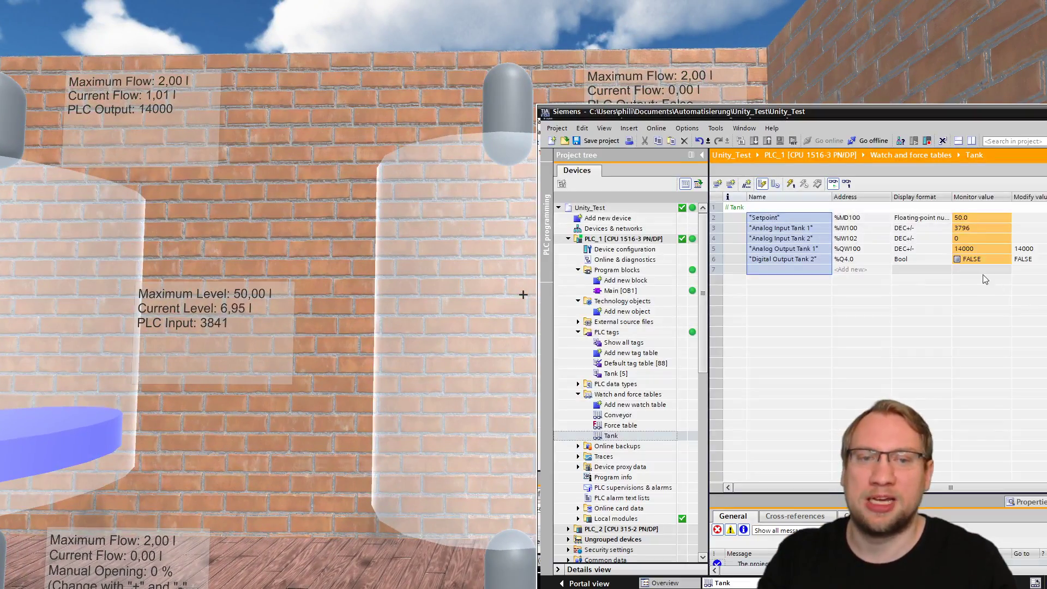
{"action": "left_click", "coordinate": [1022, 259]}
{"action": "key", "text": "ctrl+F2"}
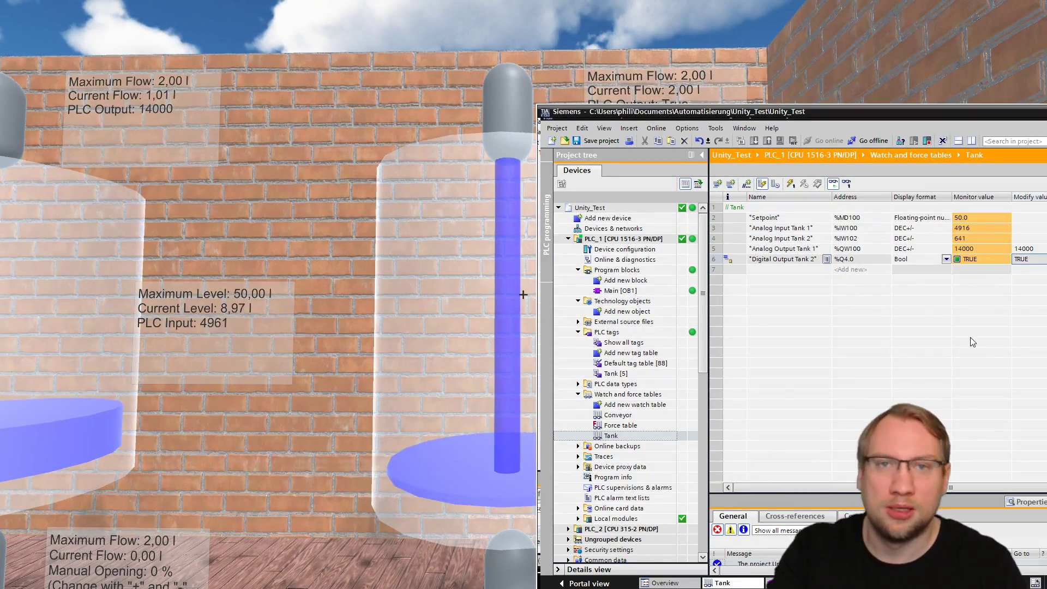
{"action": "type", "text": "FALSE"}
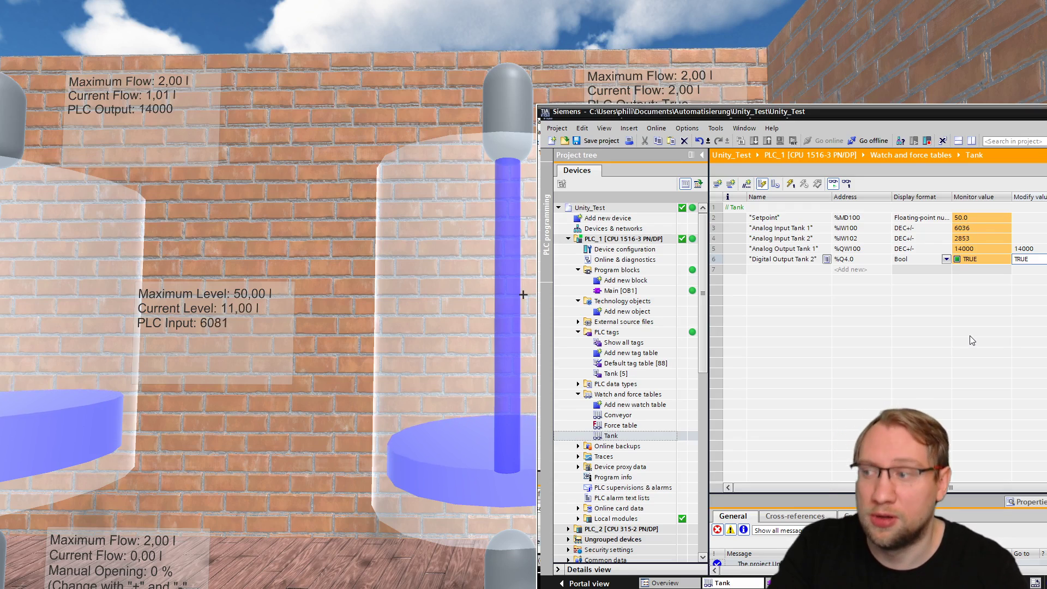
{"action": "key", "text": "ctrl+F2"}
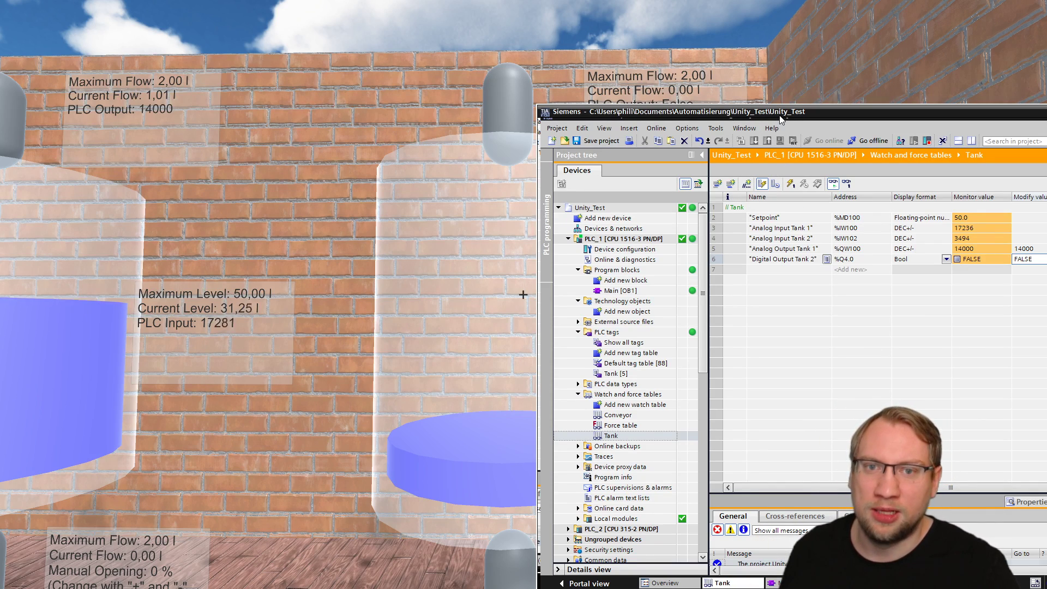
Maximize the TIA Portal window, go offline from PLC_1 and open the Main [OB1] program block.
{"action": "left_click_drag", "start_coordinate": [779, 117], "coordinate": [474, 1]}
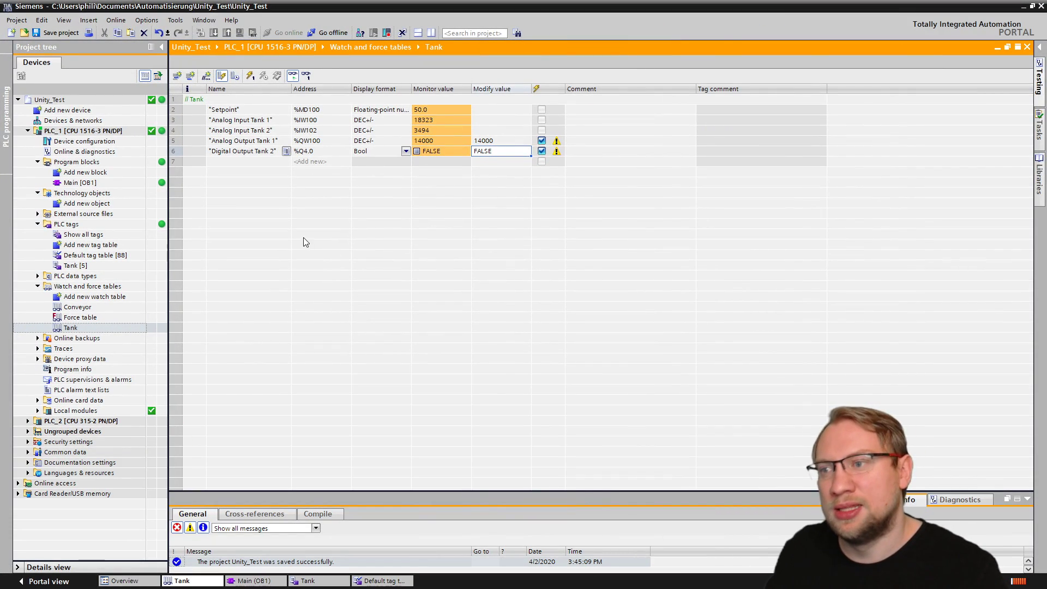
{"action": "left_click", "coordinate": [326, 33]}
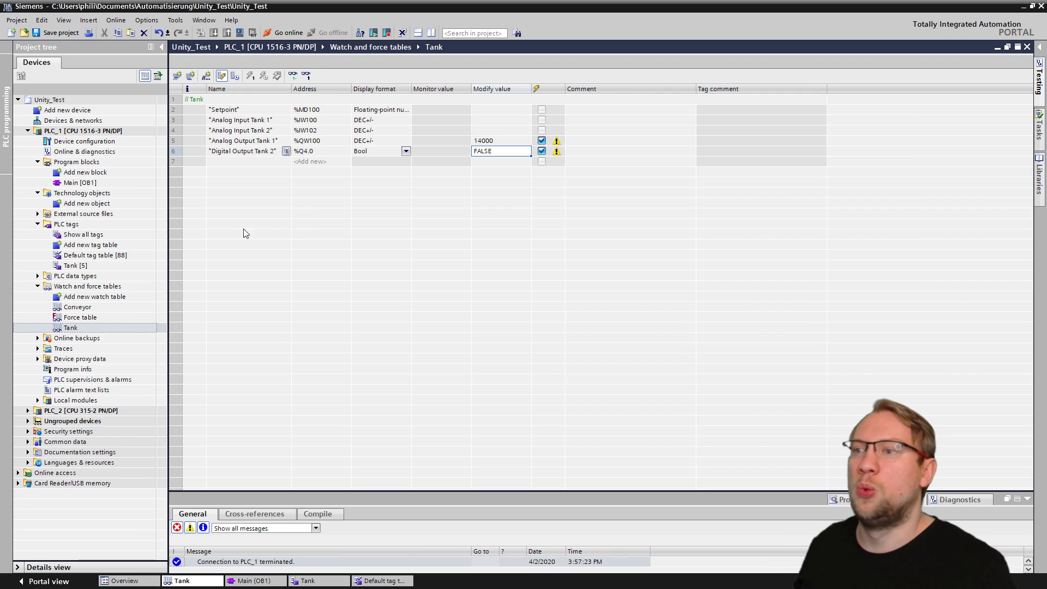
{"action": "double_click", "coordinate": [137, 182]}
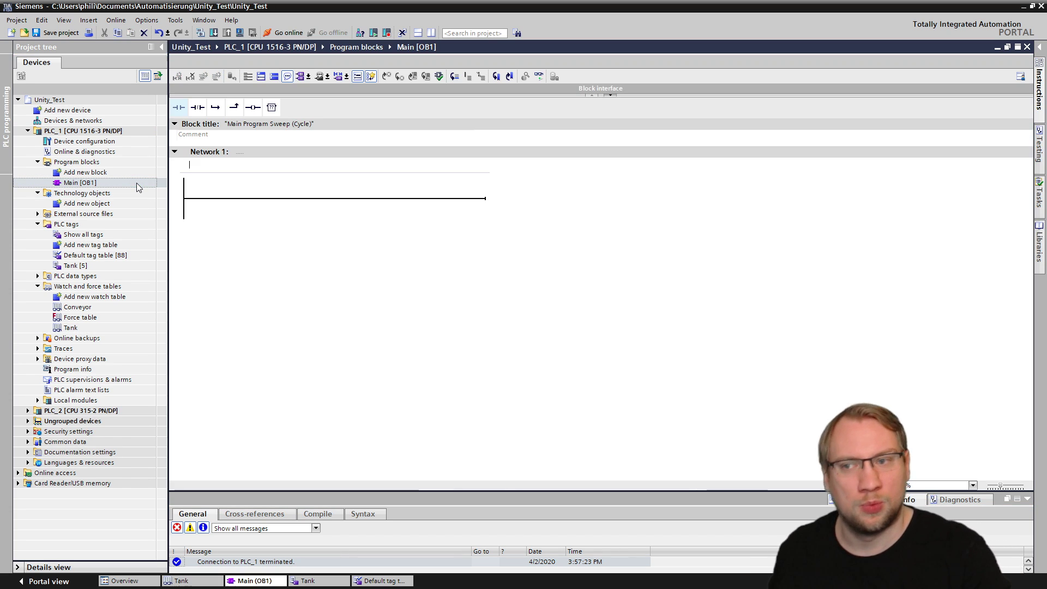
Insert a PID_Compact instruction into Network 1 of Main [OB1] with a single-instance data block named "Tank 1 Analog".
{"action": "left_click", "coordinate": [1040, 90]}
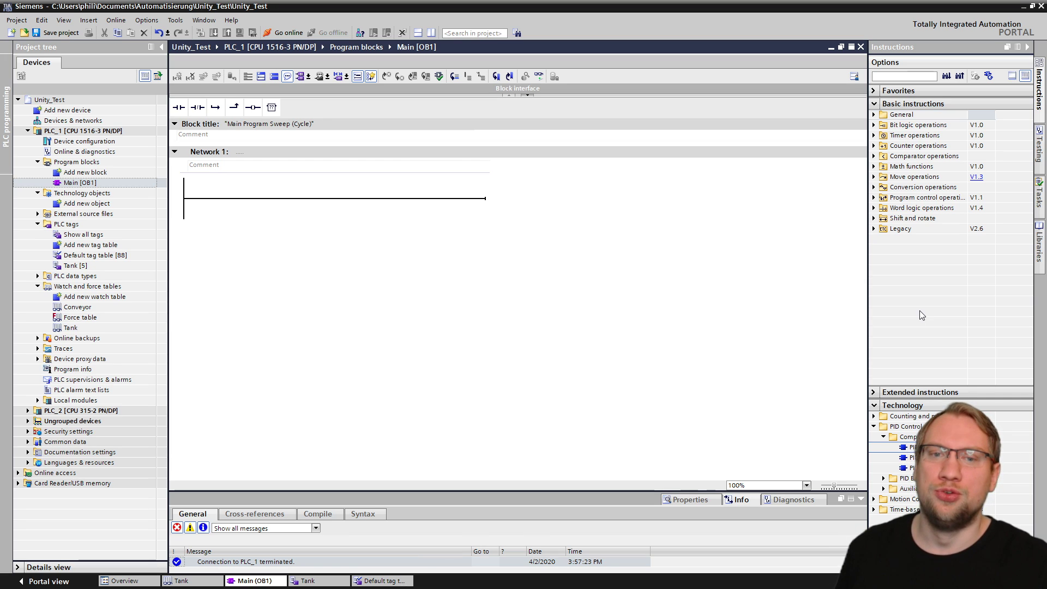
{"action": "left_click_drag", "start_coordinate": [868, 302], "coordinate": [769, 303]}
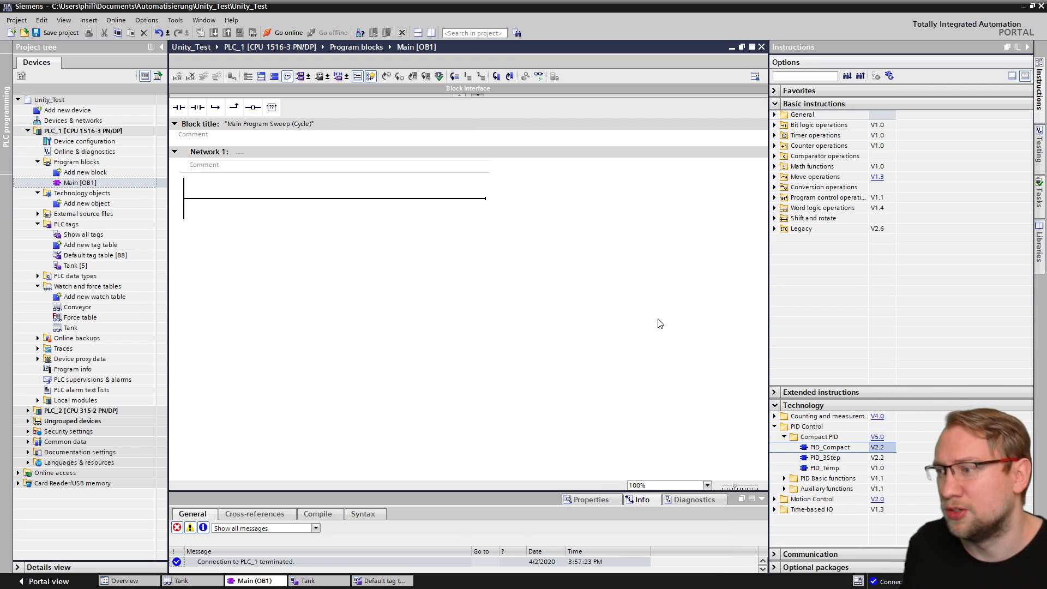
{"action": "left_click_drag", "start_coordinate": [835, 448], "coordinate": [354, 210]}
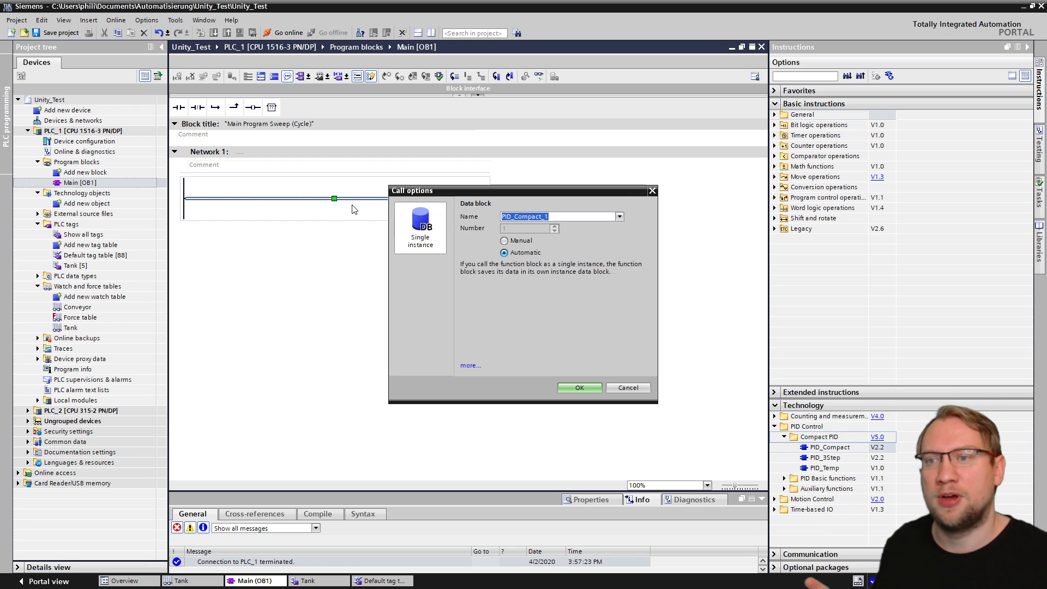
{"action": "type", "text": "Tan"}
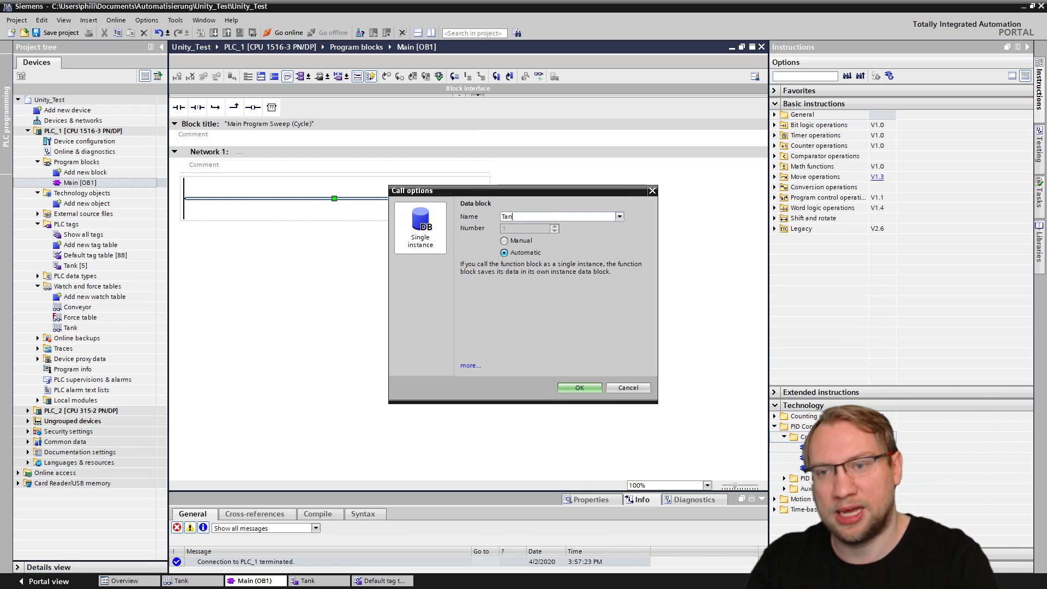
{"action": "type", "text": "k 1"}
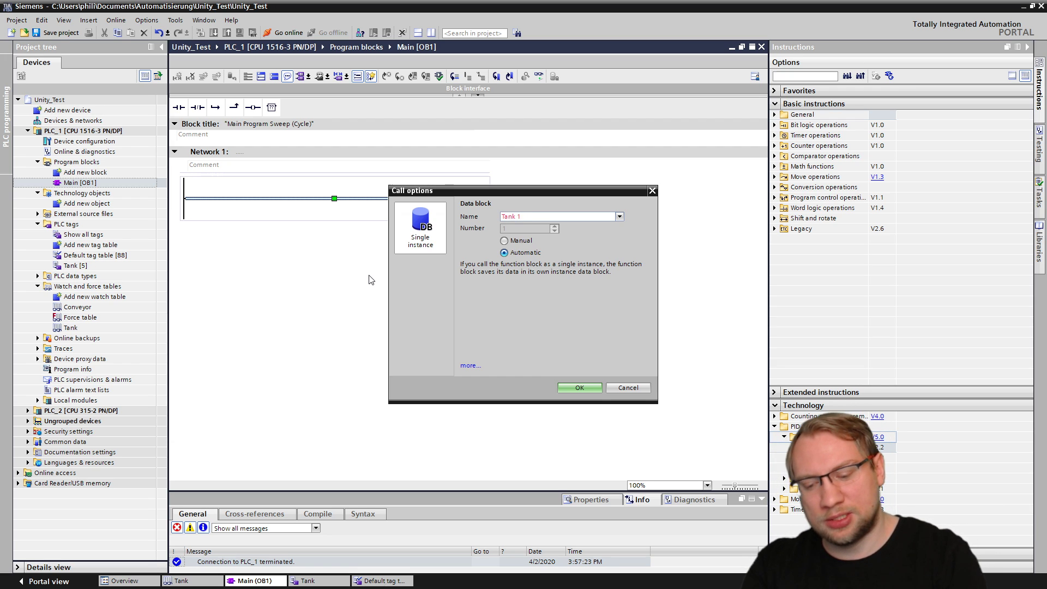
{"action": "type", "text": " Analog"}
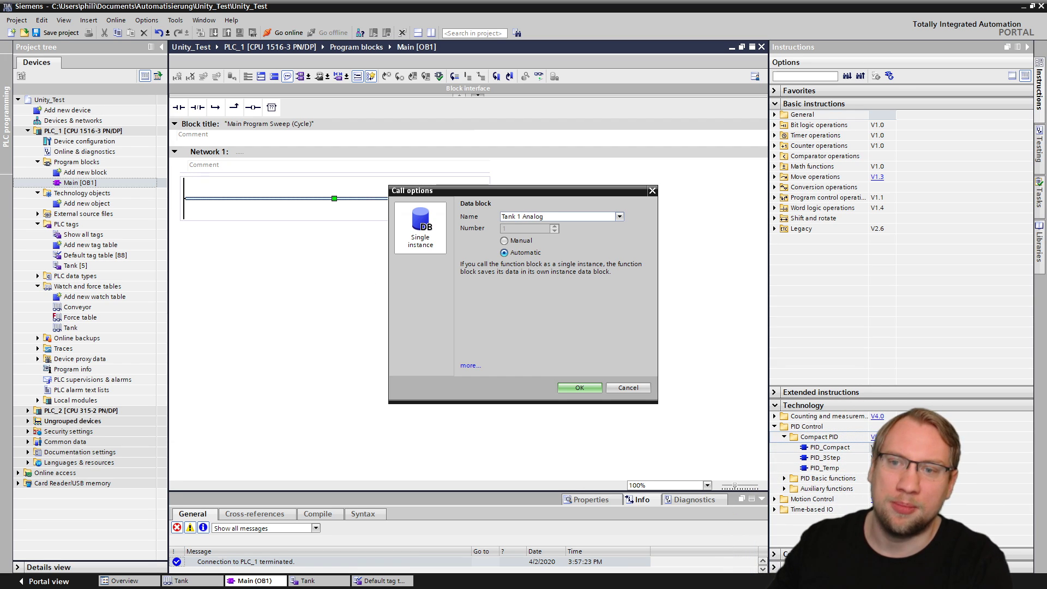
{"action": "key", "text": "Return"}
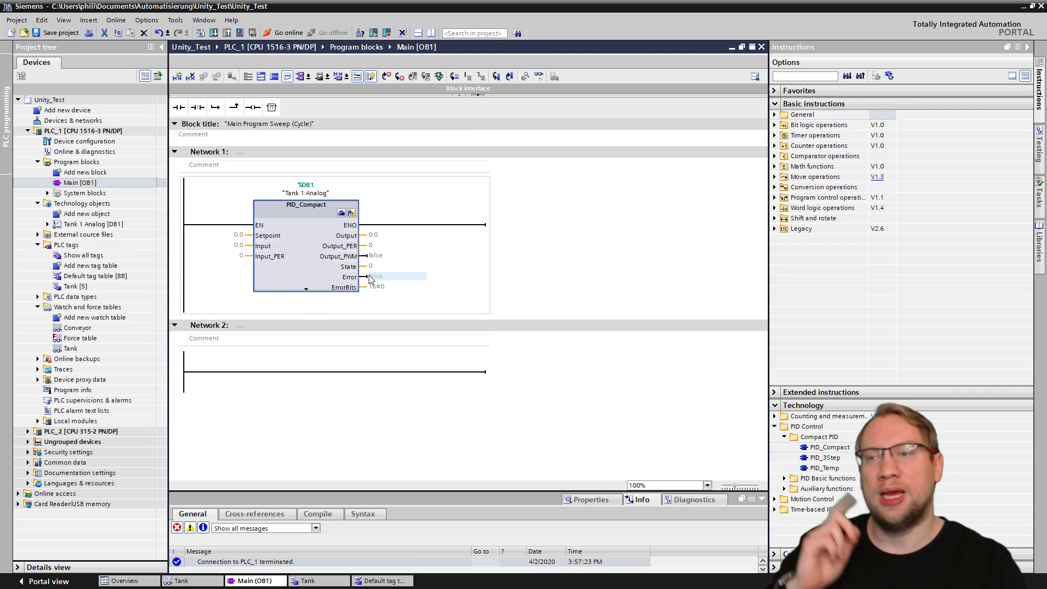
Float the Tank tag table beside the Main block and assign the "Setpoint" tag to PID_Compact's Setpoint input.
{"action": "scroll", "coordinate": [202, 287], "scroll_direction": "up", "scroll_amount": 2}
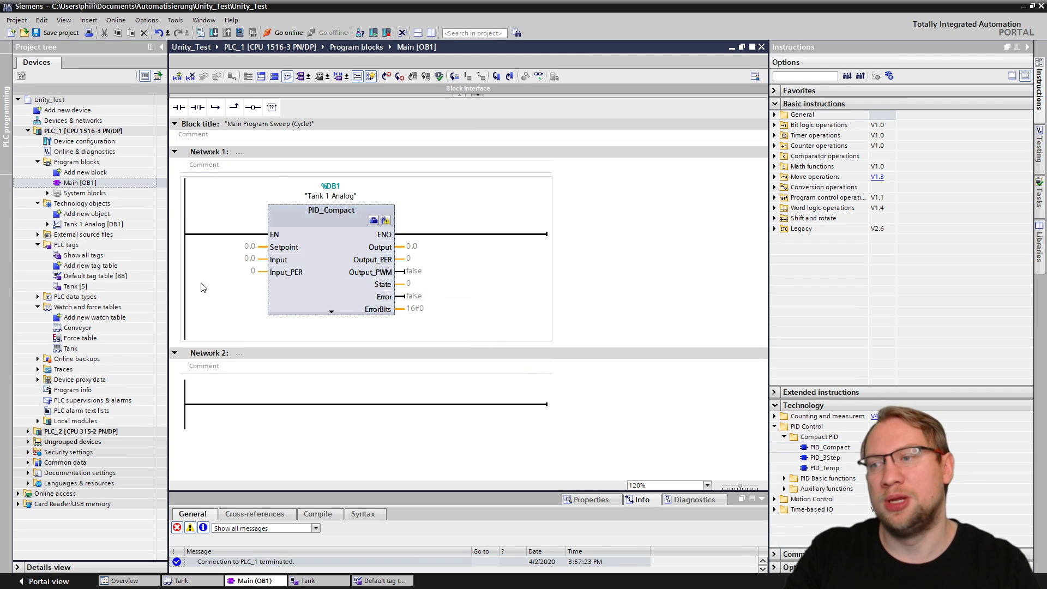
{"action": "double_click", "coordinate": [82, 287]}
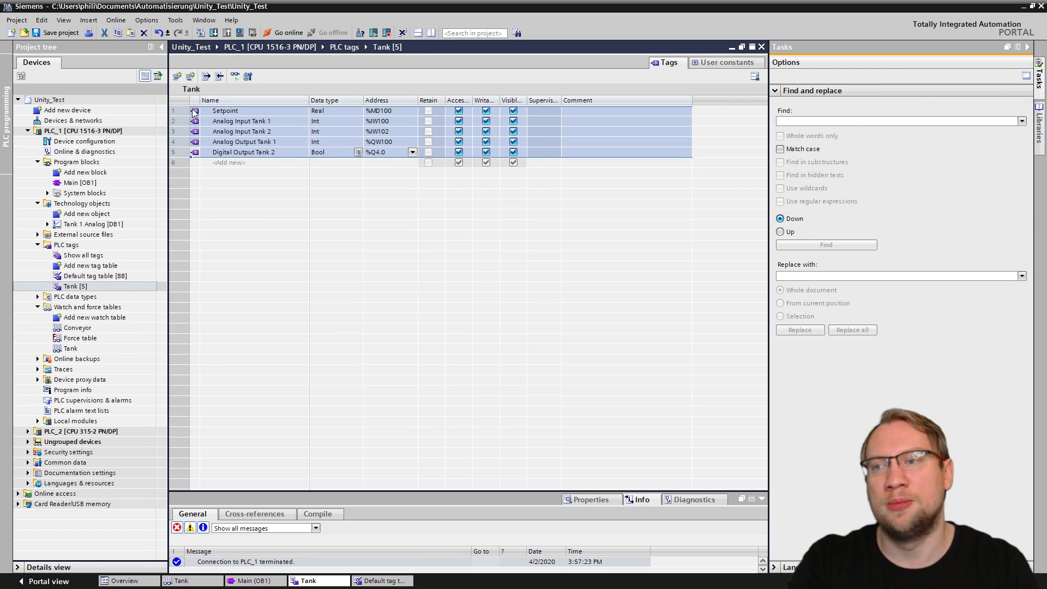
{"action": "left_click", "coordinate": [181, 112]}
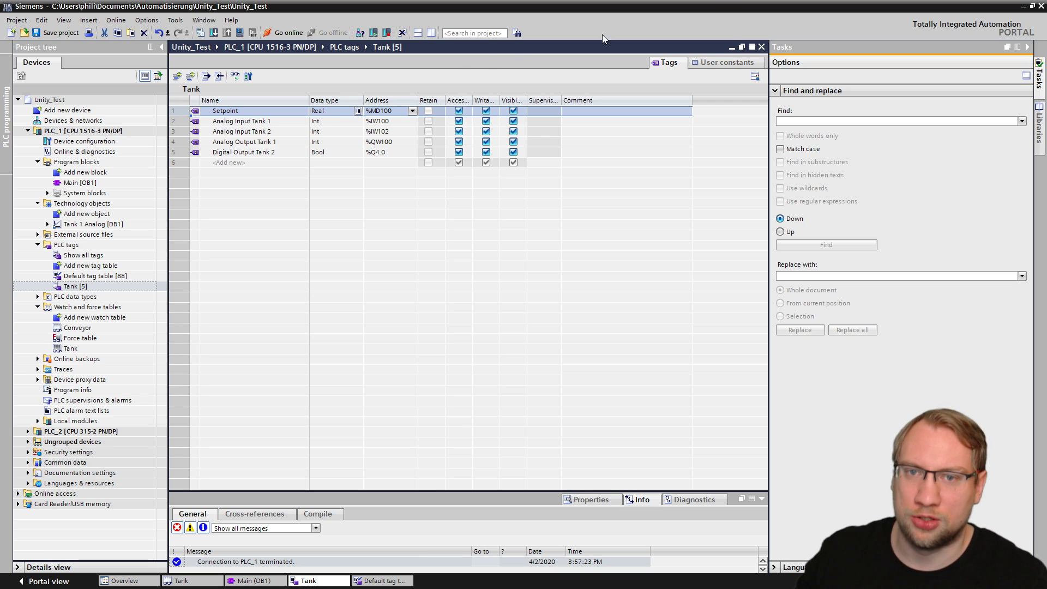
{"action": "left_click", "coordinate": [742, 48]}
{"action": "left_click_drag", "start_coordinate": [391, 19], "coordinate": [913, 129]}
{"action": "left_click_drag", "start_coordinate": [607, 191], "coordinate": [260, 249]}
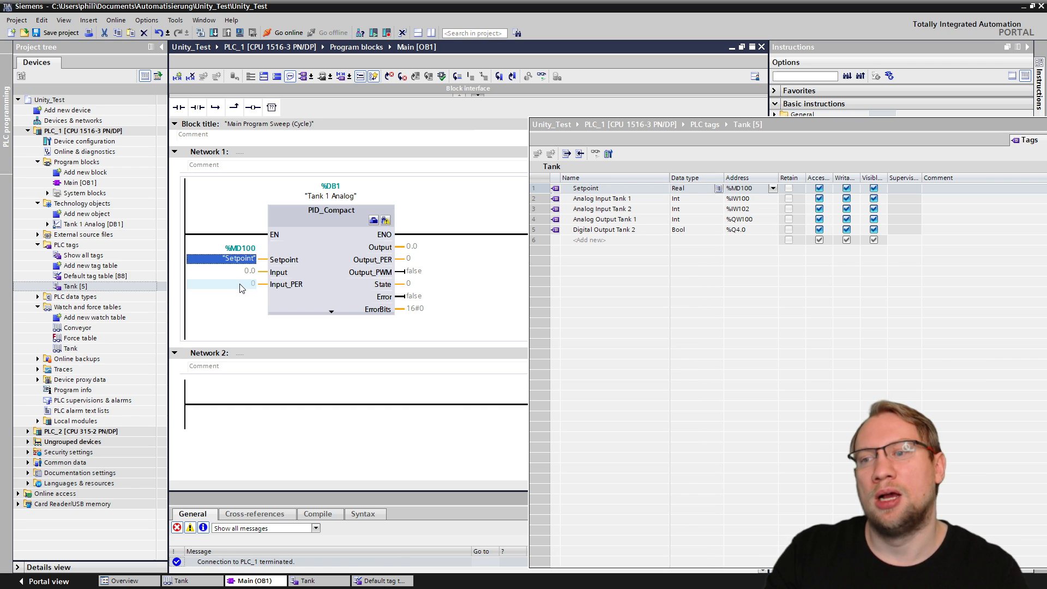
Compare the Input and Input_PER parameters of the PID_Compact block and move the floating tag table aside.
{"action": "left_click", "coordinate": [238, 272]}
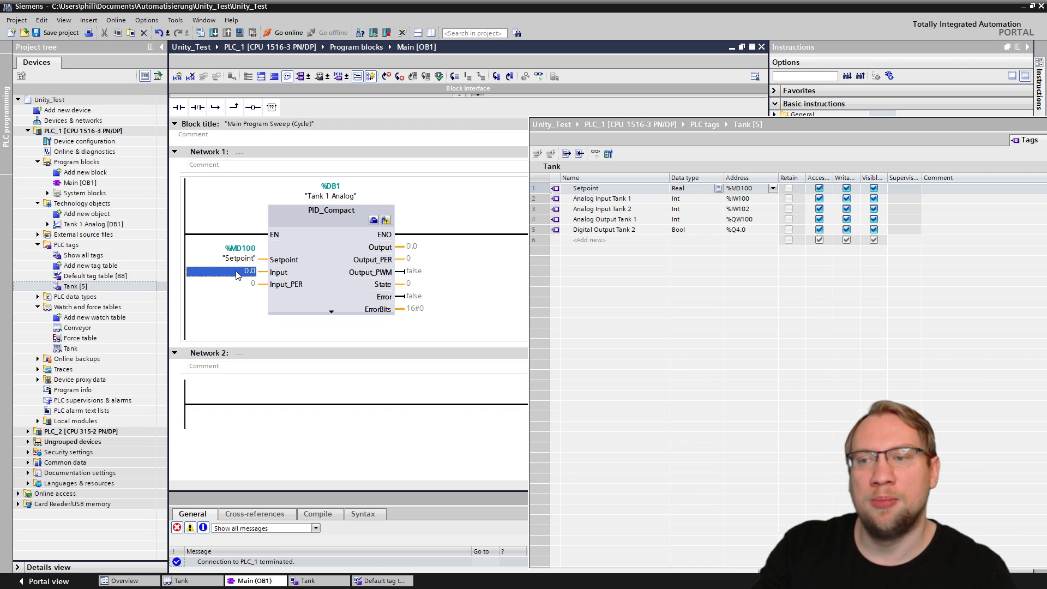
{"action": "left_click", "coordinate": [238, 286]}
{"action": "left_click", "coordinate": [238, 274]}
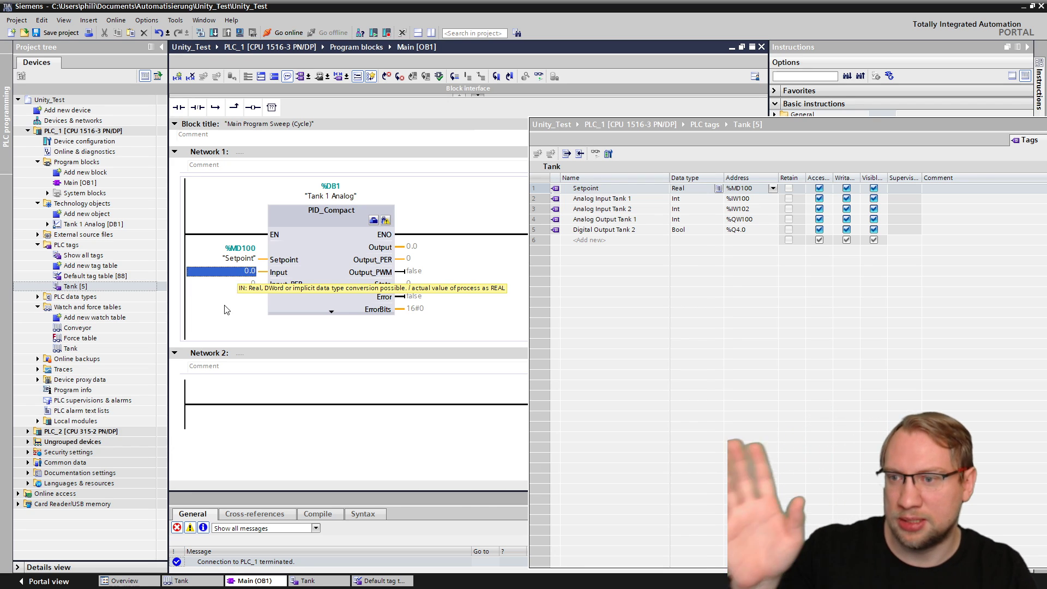
{"action": "left_click", "coordinate": [236, 286]}
{"action": "left_click", "coordinate": [684, 123]}
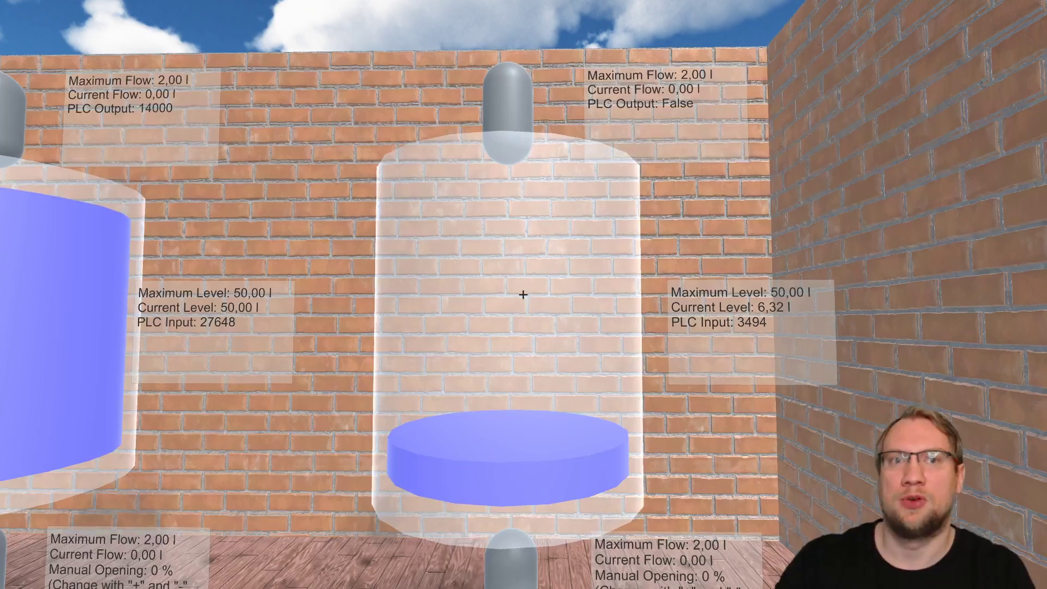
Switch to the 3D simulation and examine the current level and PLC input value of both tanks.
{"action": "key", "text": "w"}
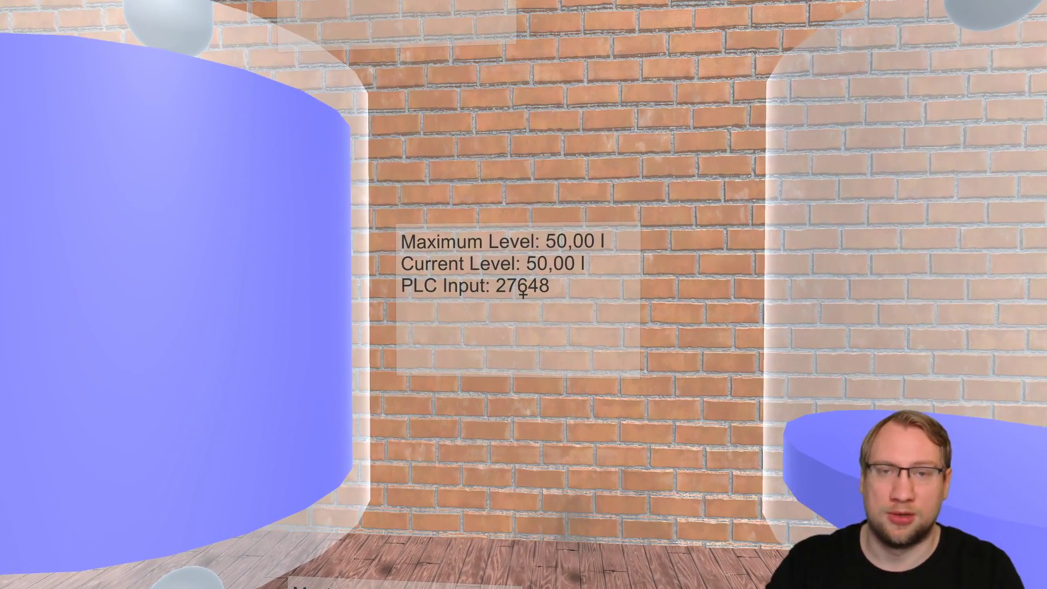
{"action": "key", "text": "w"}
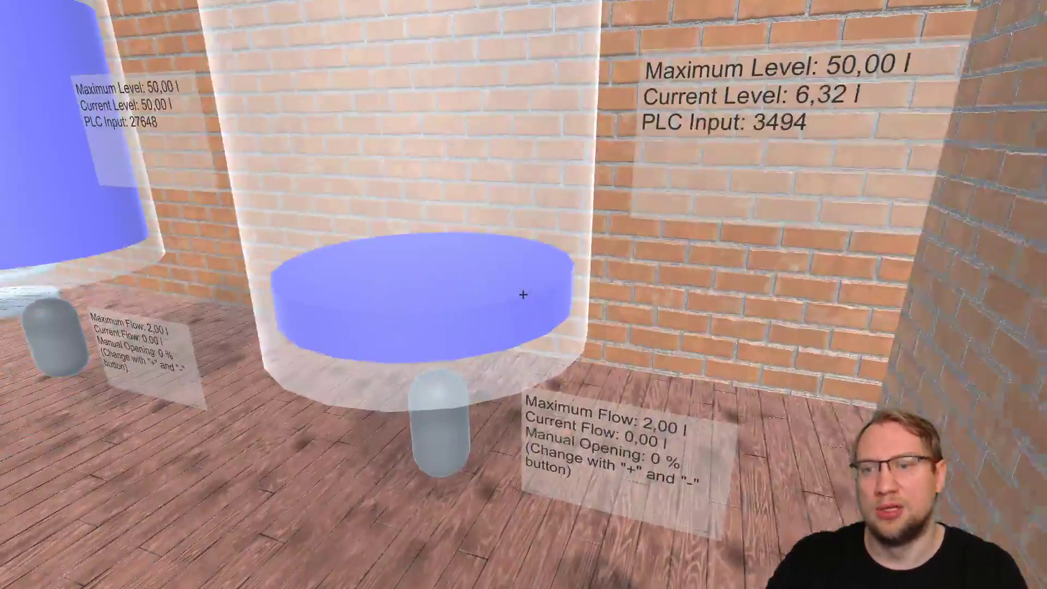
{"action": "key", "text": "s"}
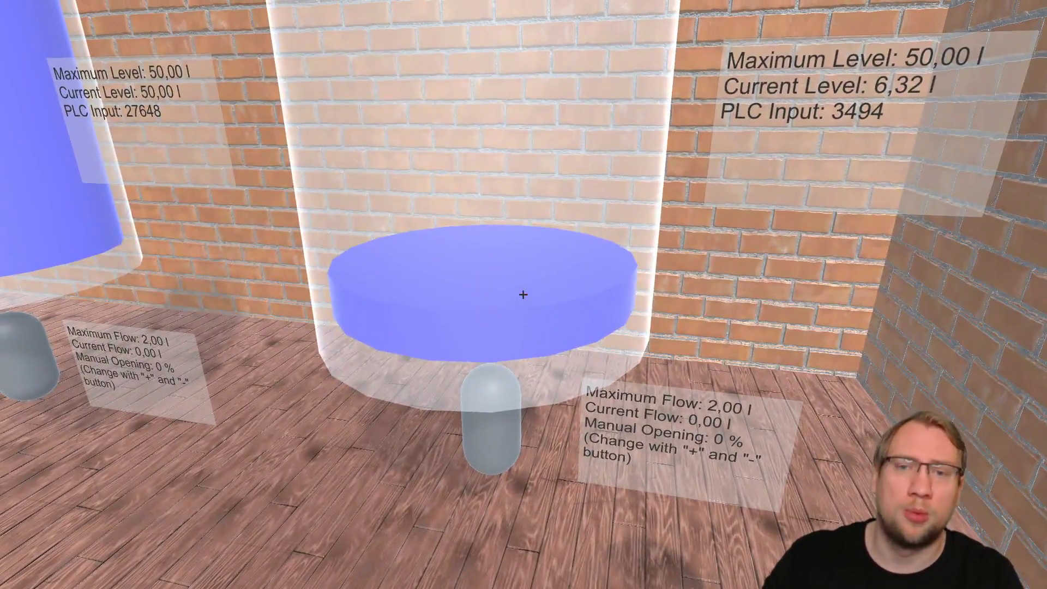
{"action": "key", "text": "a"}
{"action": "key", "text": "s"}
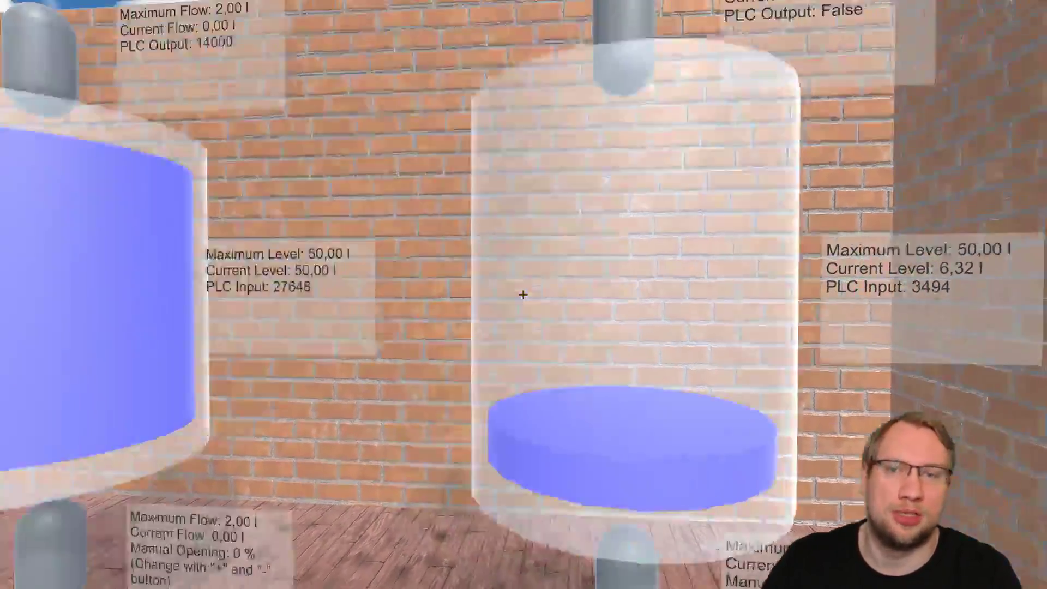
{"action": "key", "text": "s"}
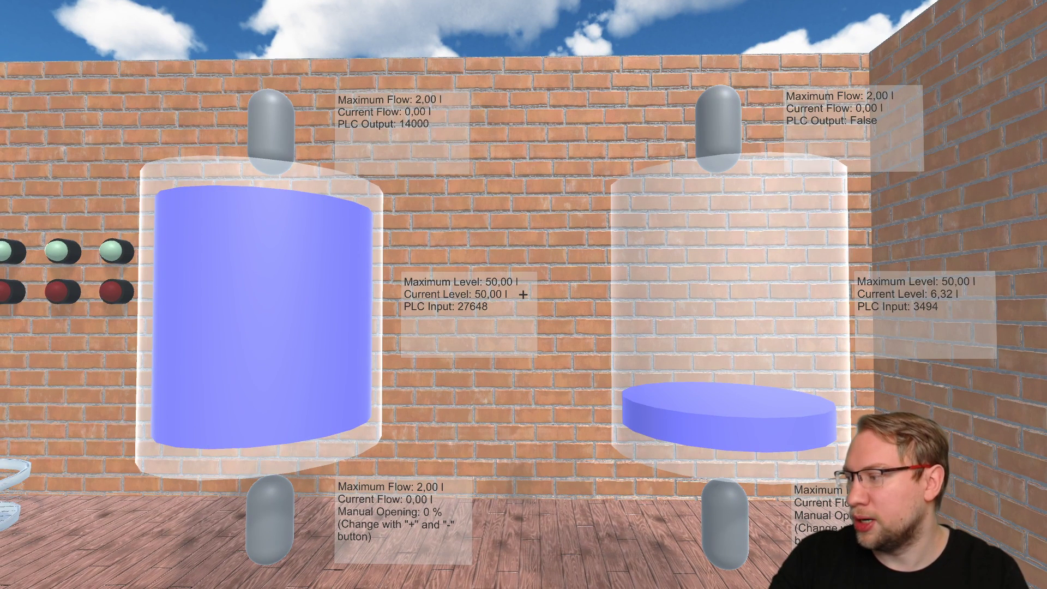
Switch to TIA Portal and assign the "Analog Input Tank 1" tag to the Input_PER input of PID_Compact.
{"action": "key", "text": "alt+Tab"}
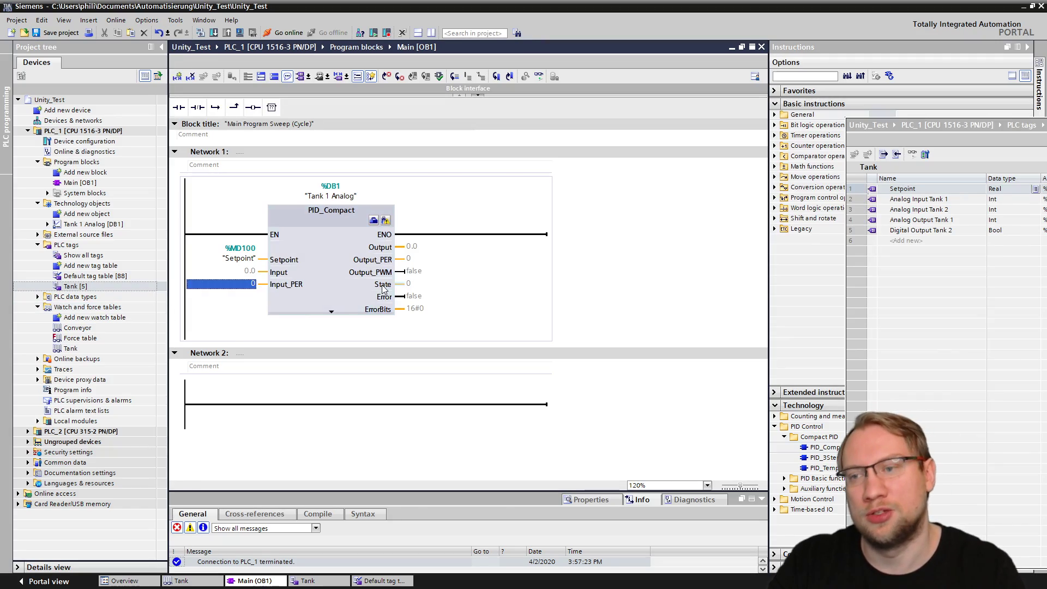
{"action": "left_click", "coordinate": [942, 204]}
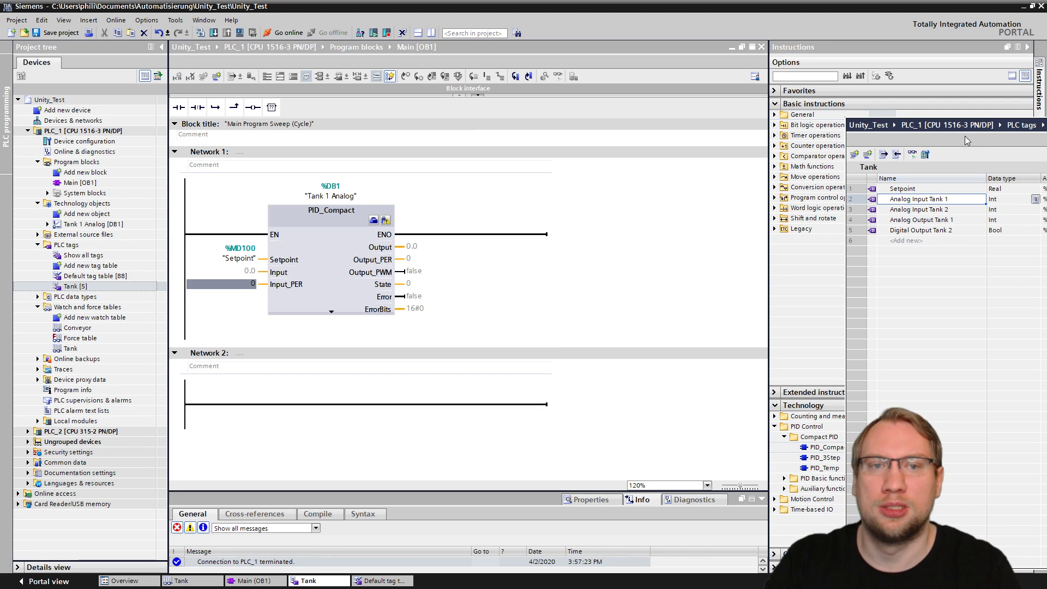
{"action": "left_click_drag", "start_coordinate": [260, 229], "coordinate": [230, 297]}
{"action": "left_click", "coordinate": [513, 297]}
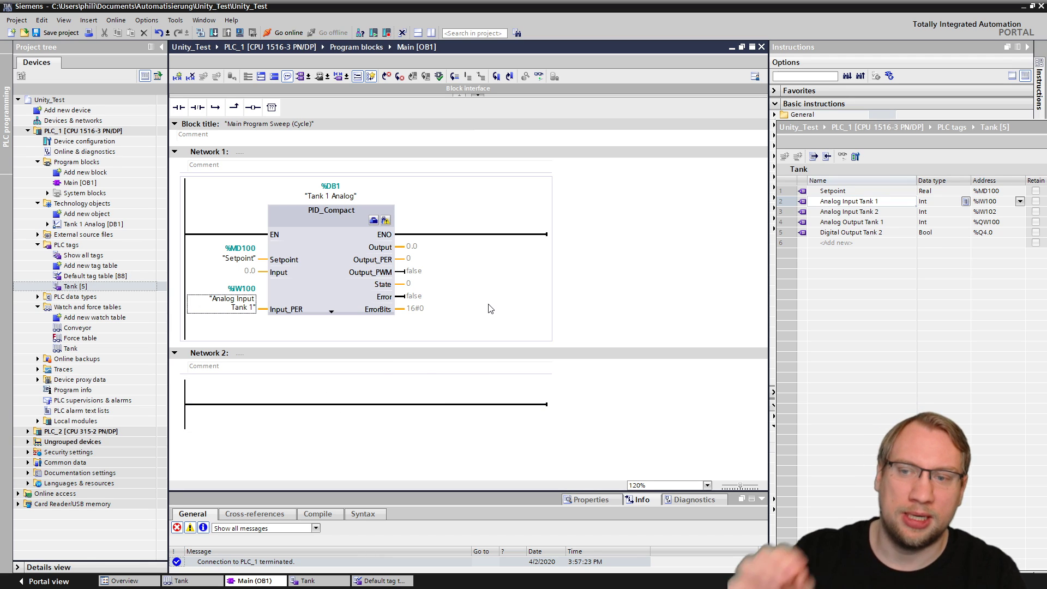
Compare the Output_PER and Output_PWM outputs of the PID_Compact block.
{"action": "left_click", "coordinate": [343, 251]}
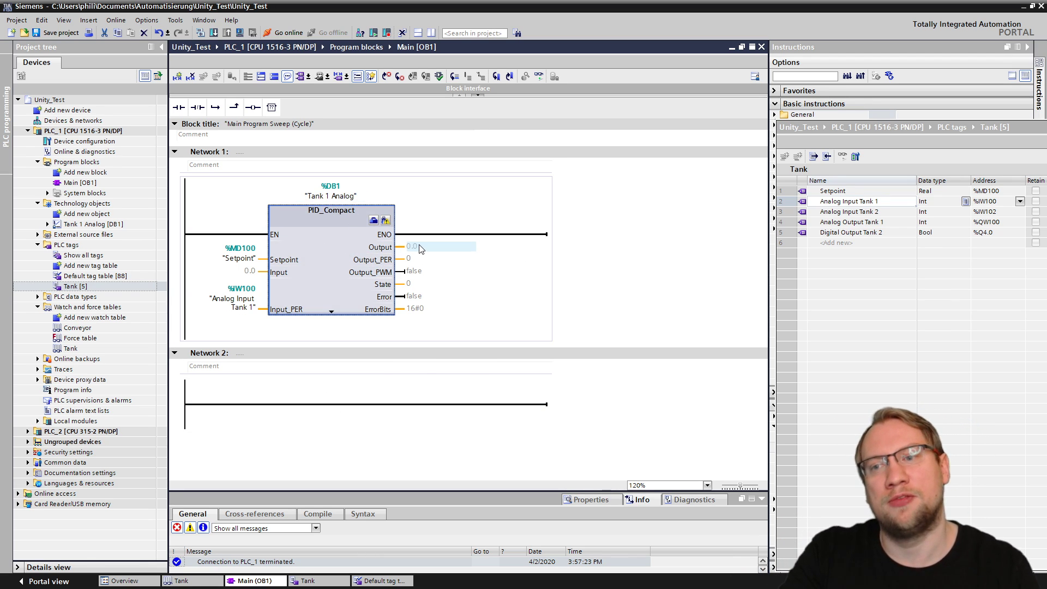
{"action": "left_click", "coordinate": [410, 259]}
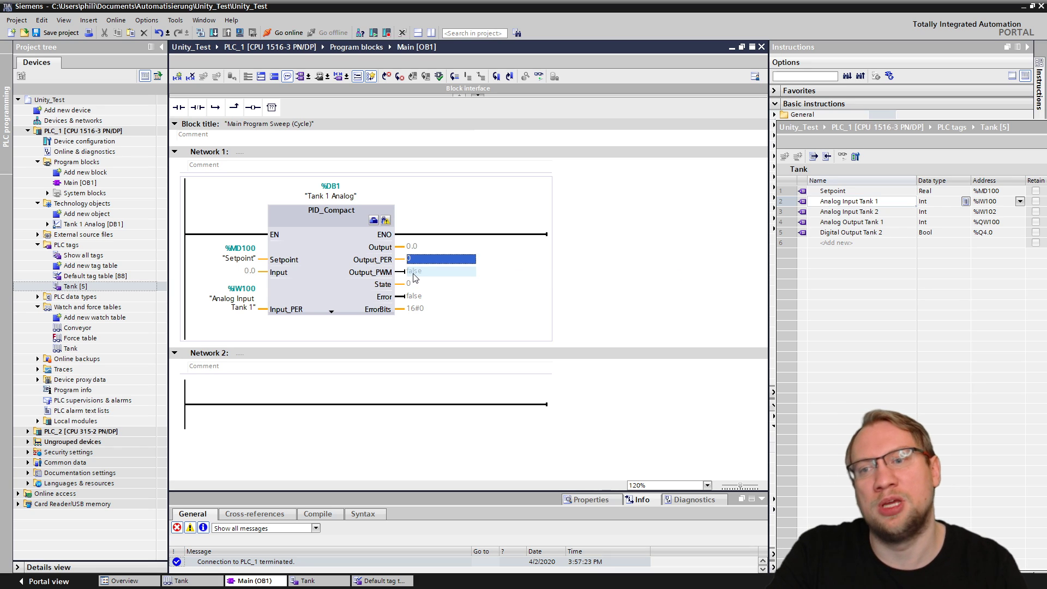
{"action": "key", "text": "Down"}
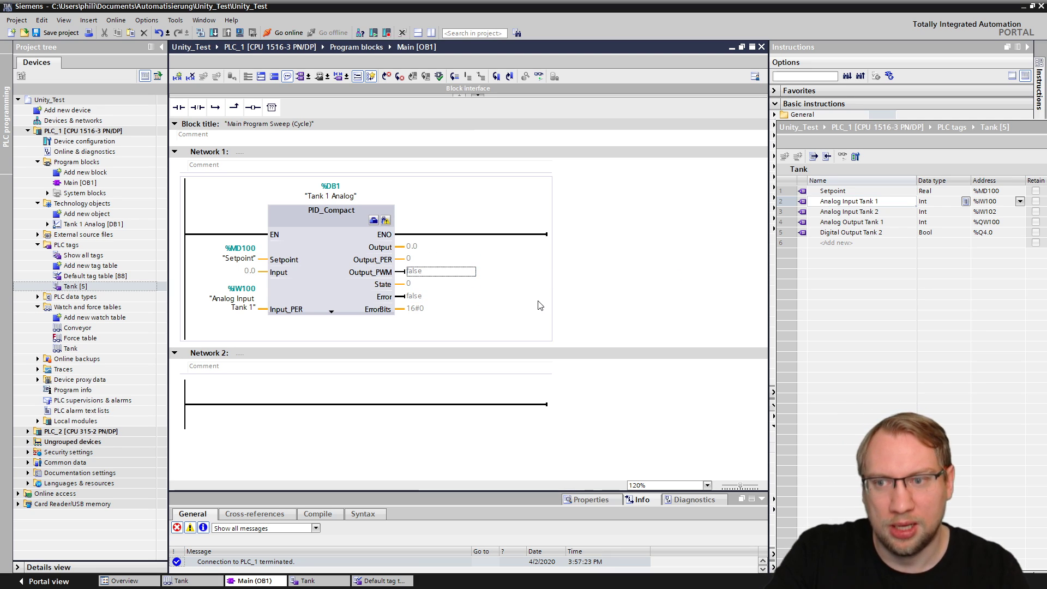
Make room for the floating tag table and assign the "Analog Output Tank 1" tag to the Output_PER output of PID_Compact.
{"action": "left_click", "coordinate": [442, 260]}
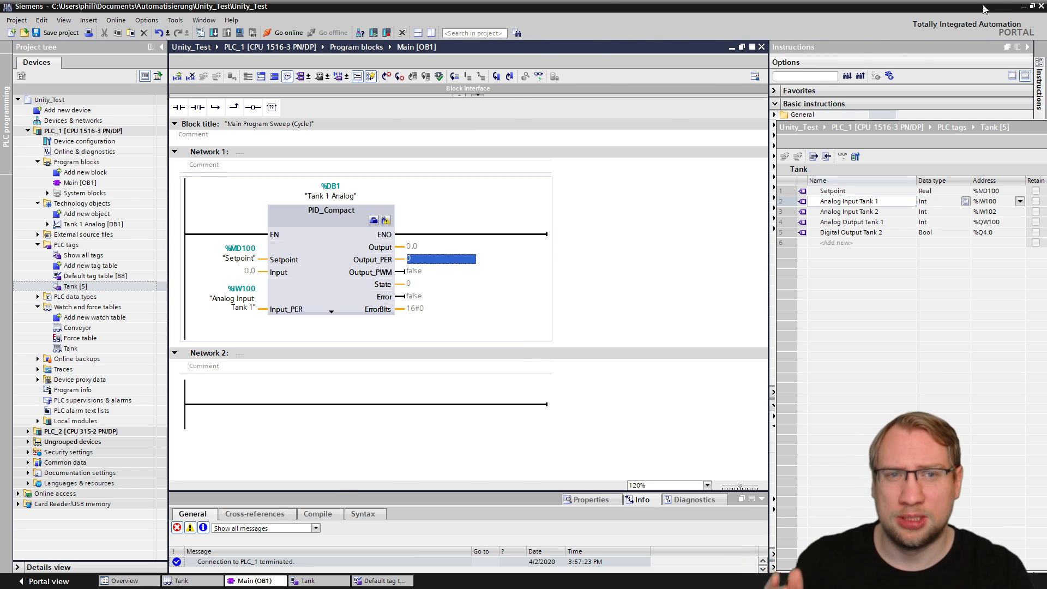
{"action": "left_click", "coordinate": [1023, 6]}
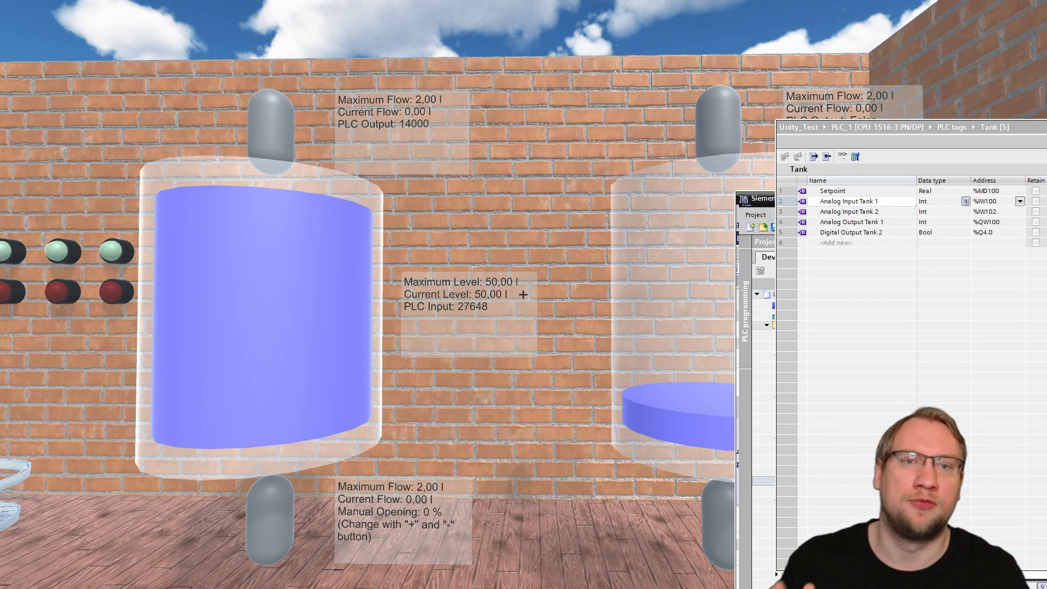
{"action": "mouse_move", "coordinate": [1046, 126]}
{"action": "left_mouse_down"}
{"action": "mouse_move", "coordinate": [704, 61]}
{"action": "mouse_move", "coordinate": [644, 1]}
{"action": "mouse_move", "coordinate": [609, 84]}
{"action": "mouse_move", "coordinate": [1046, 142]}
{"action": "mouse_move", "coordinate": [1036, 109]}
{"action": "left_mouse_up"}
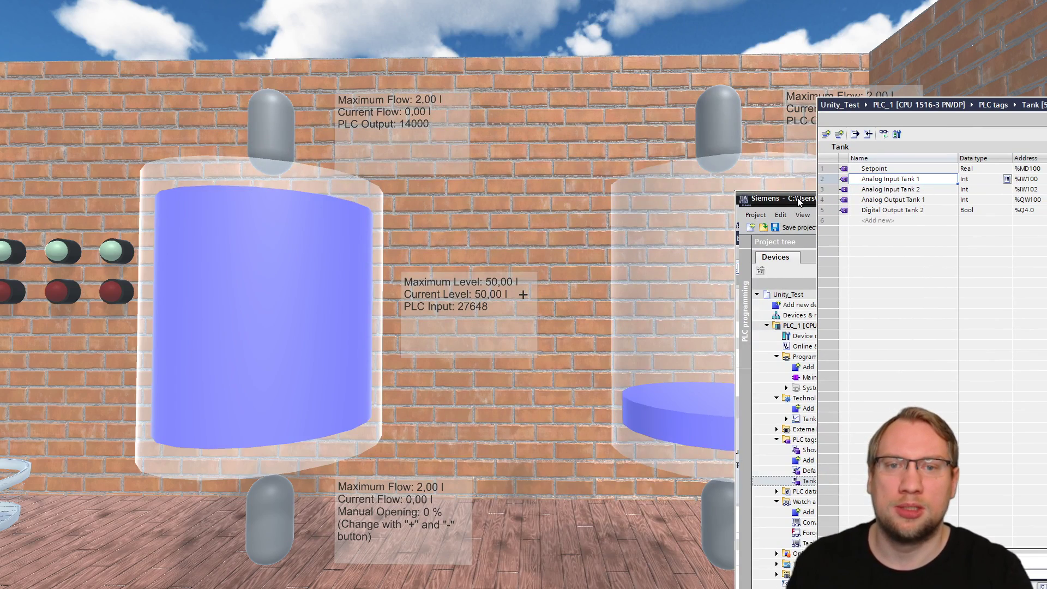
{"action": "left_click_drag", "start_coordinate": [799, 202], "coordinate": [128, 64]}
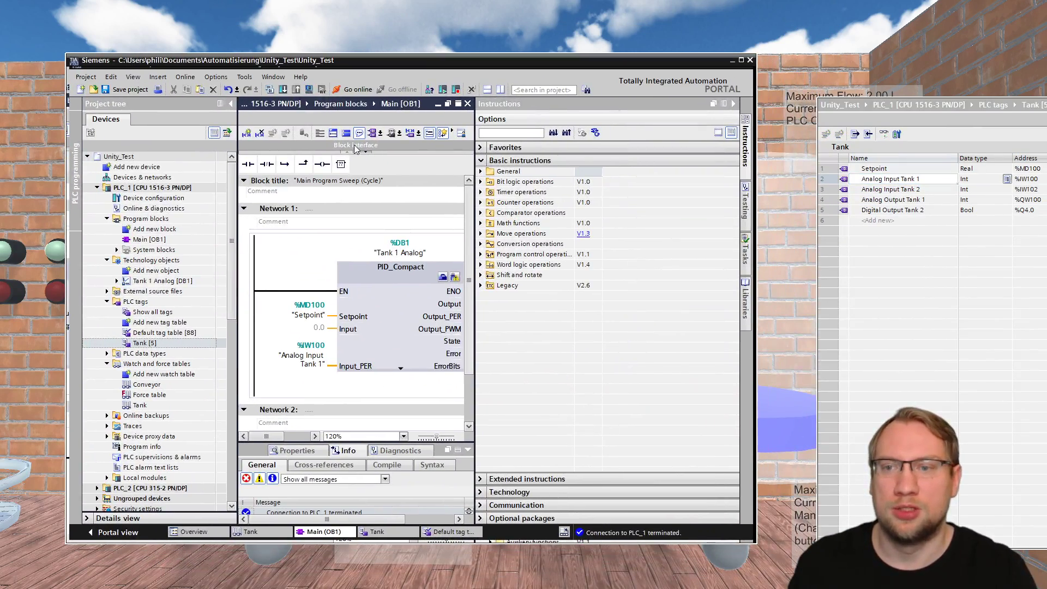
{"action": "left_click", "coordinate": [733, 105]}
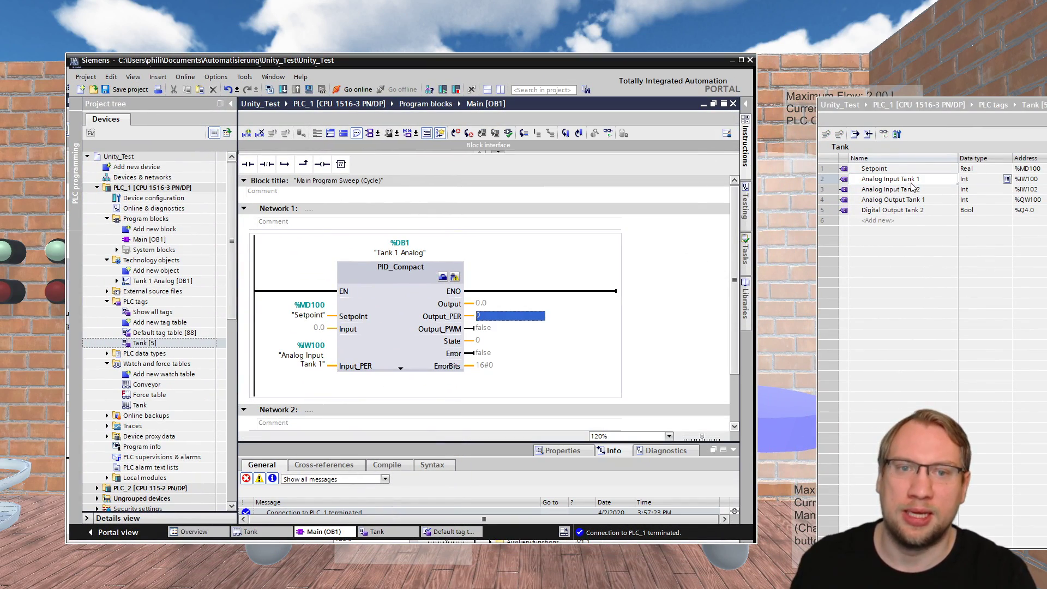
{"action": "left_click", "coordinate": [908, 202]}
{"action": "left_click_drag", "start_coordinate": [846, 200], "coordinate": [507, 316]}
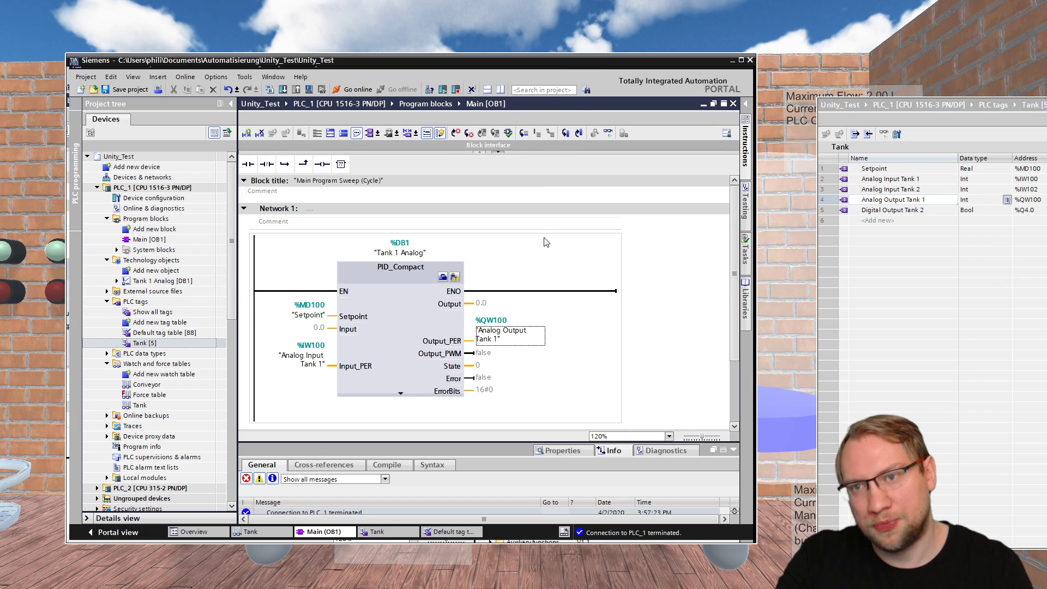
{"action": "double_click", "coordinate": [539, 64]}
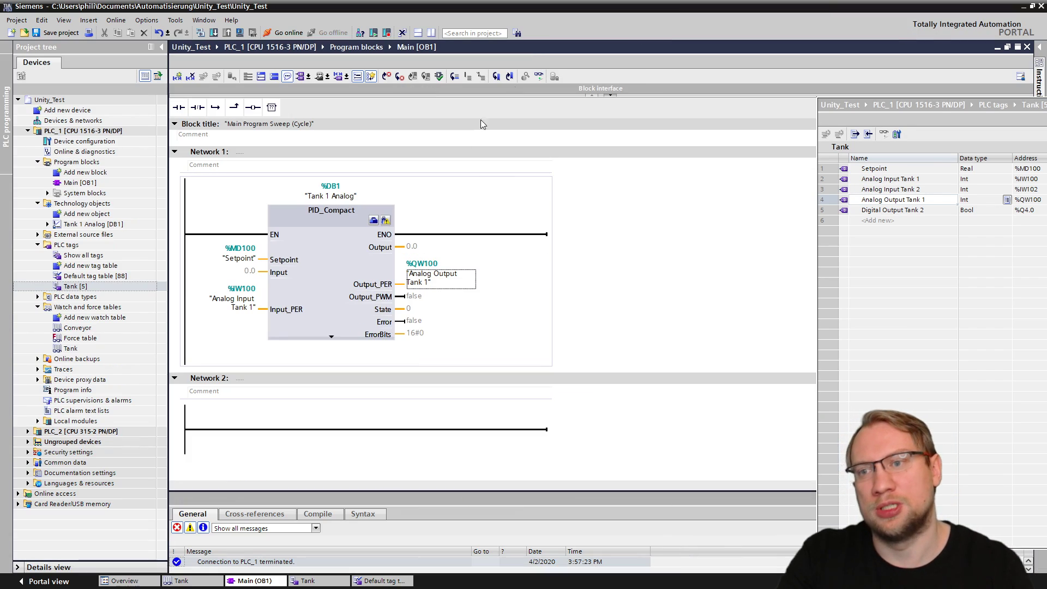
Open the configuration of the PID_Compact block and examine the physical quantities offered for the controller type.
{"action": "left_click", "coordinate": [374, 221]}
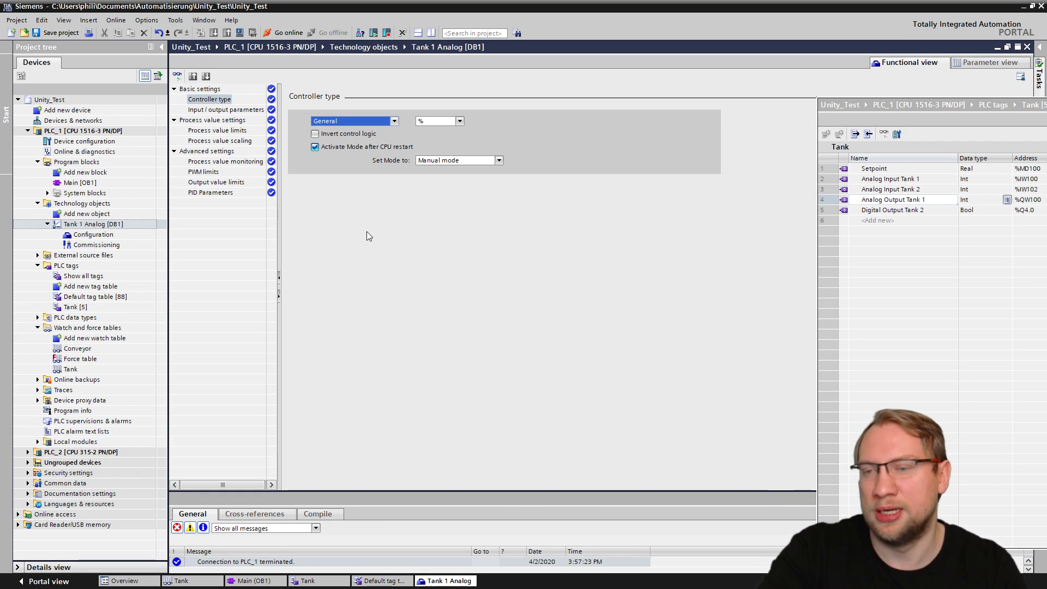
{"action": "left_click", "coordinate": [443, 121]}
{"action": "left_click", "coordinate": [386, 122]}
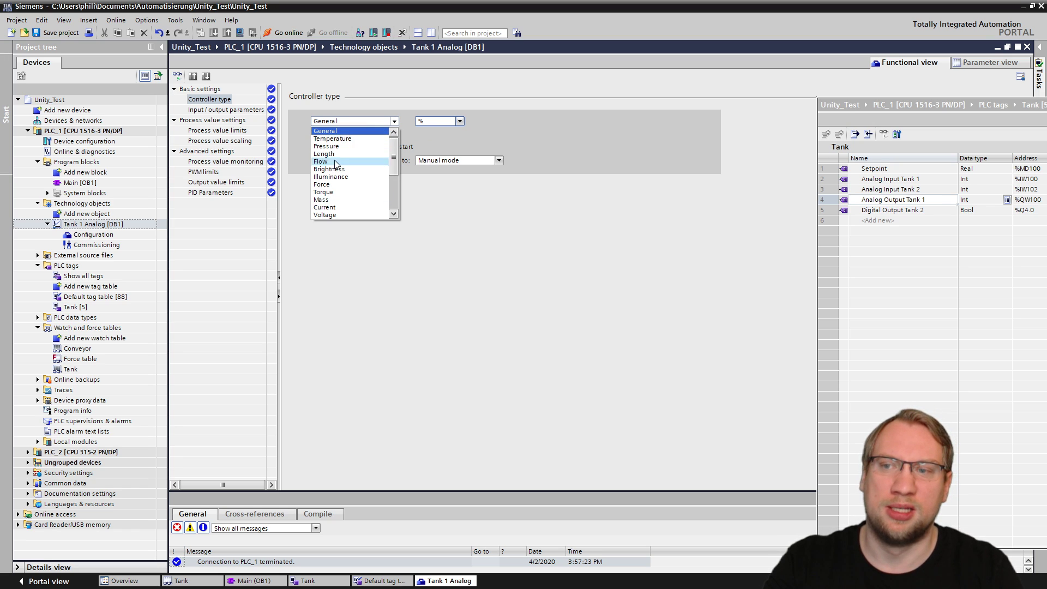
{"action": "left_click", "coordinate": [605, 262]}
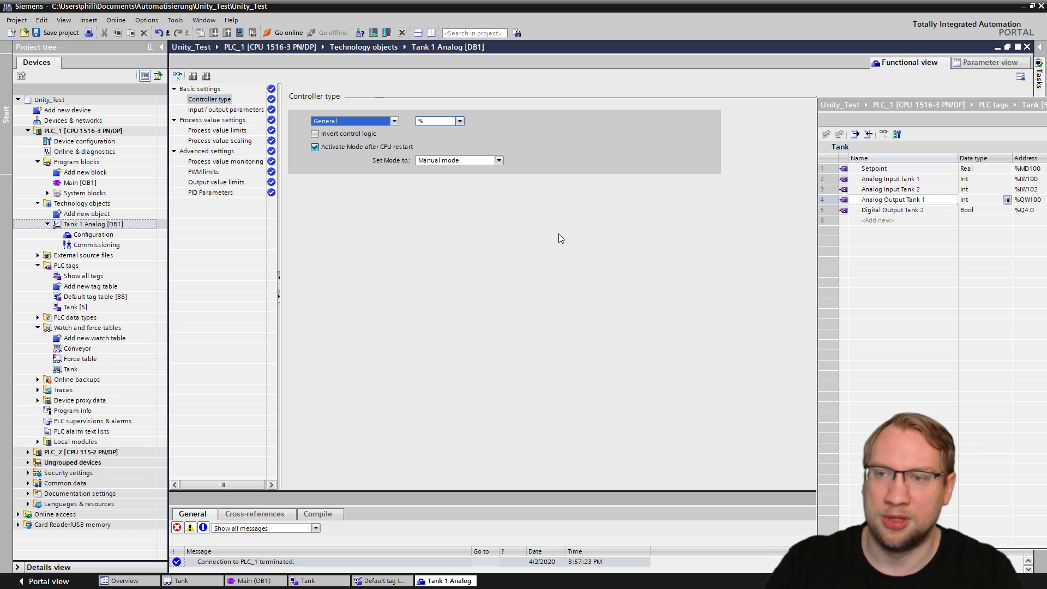
Choose Input_PER (analog) as the input and keep Output_PER (analog) as the output in the controller's input/output parameters.
{"action": "left_click", "coordinate": [224, 110]}
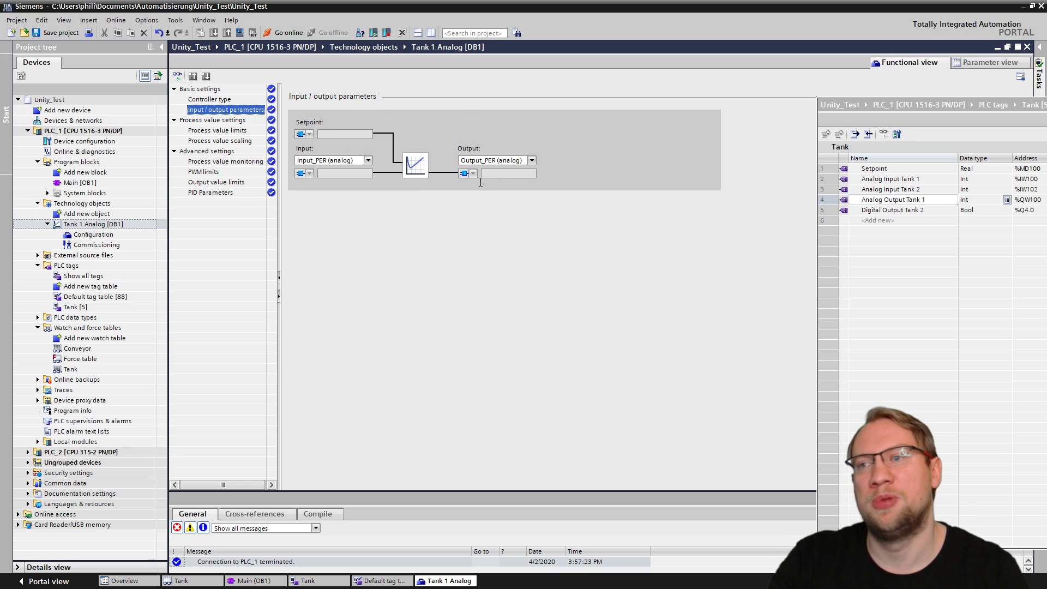
{"action": "left_click", "coordinate": [369, 161]}
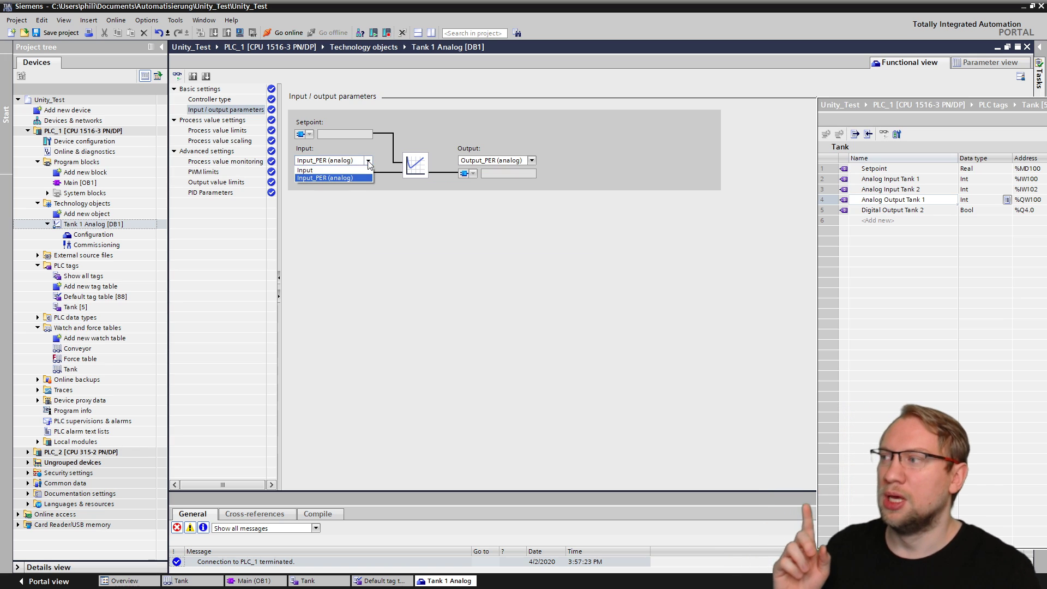
{"action": "left_click", "coordinate": [338, 179]}
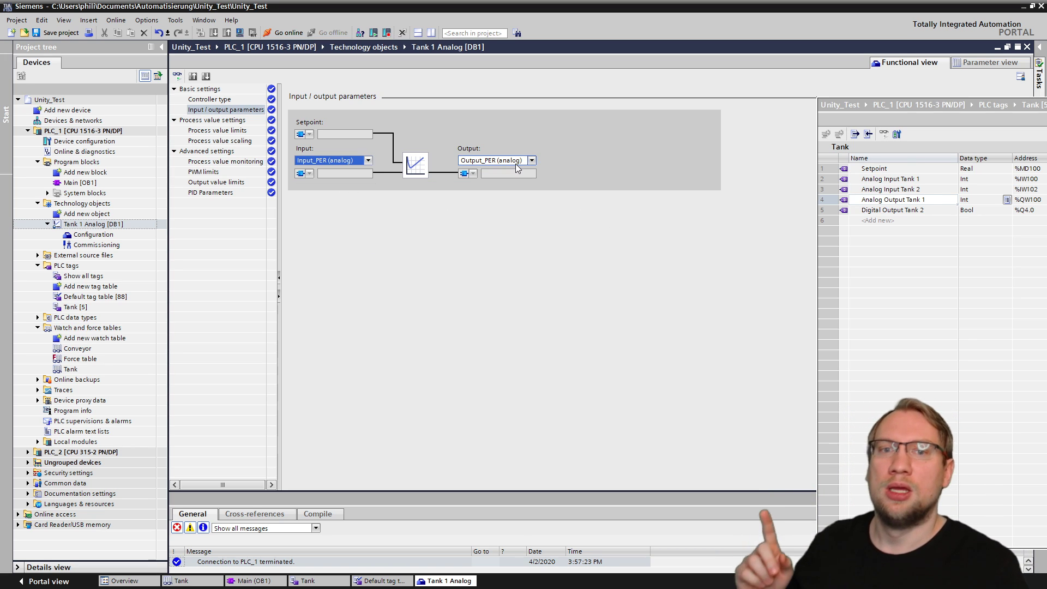
{"action": "left_click", "coordinate": [893, 182]}
{"action": "left_click", "coordinate": [829, 178]}
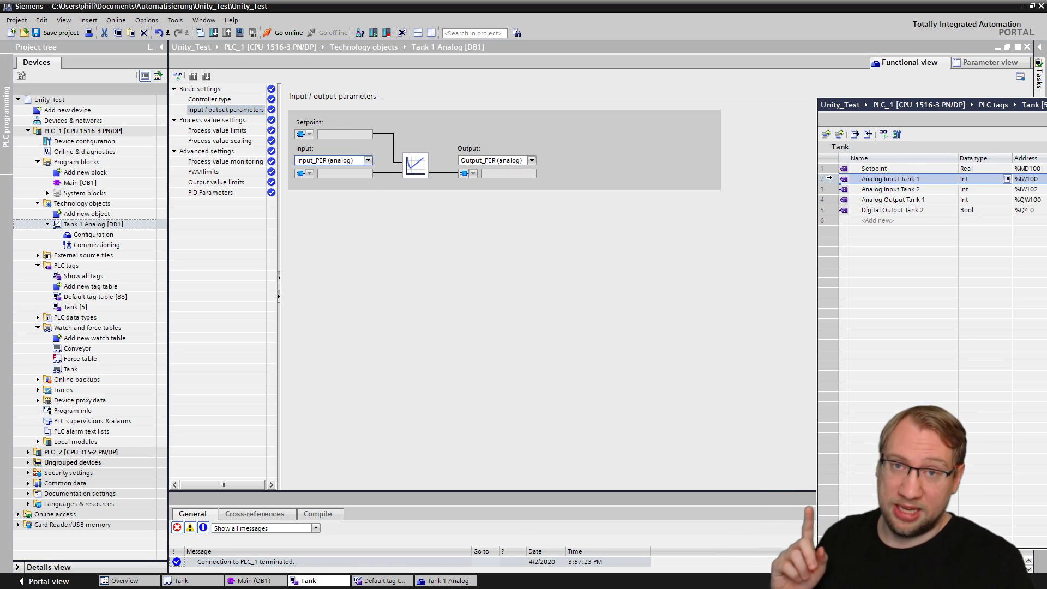
{"action": "left_click", "coordinate": [593, 181]}
{"action": "left_click", "coordinate": [512, 161]}
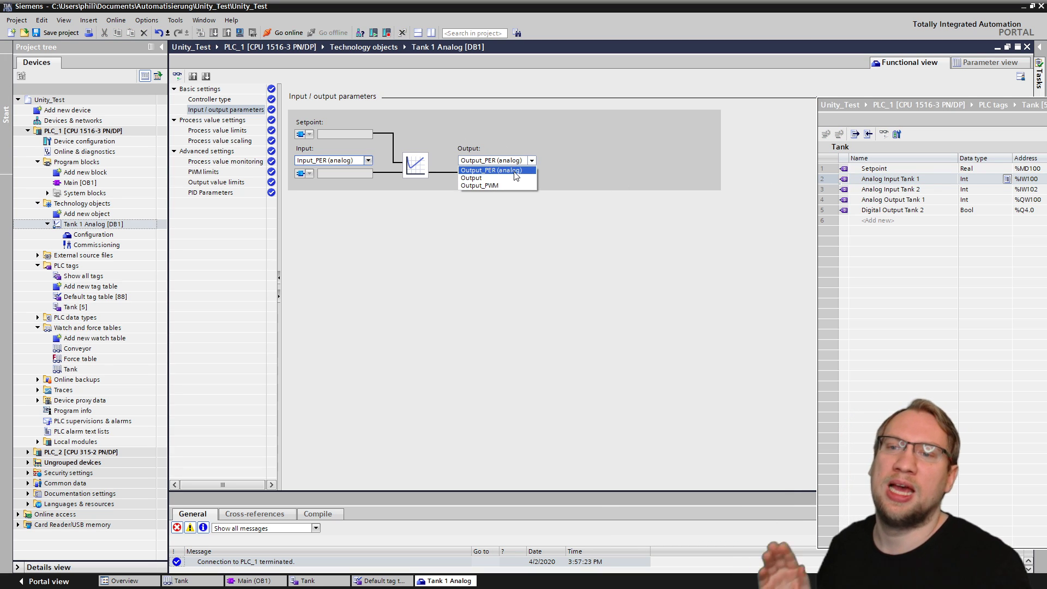
{"action": "left_click", "coordinate": [610, 155]}
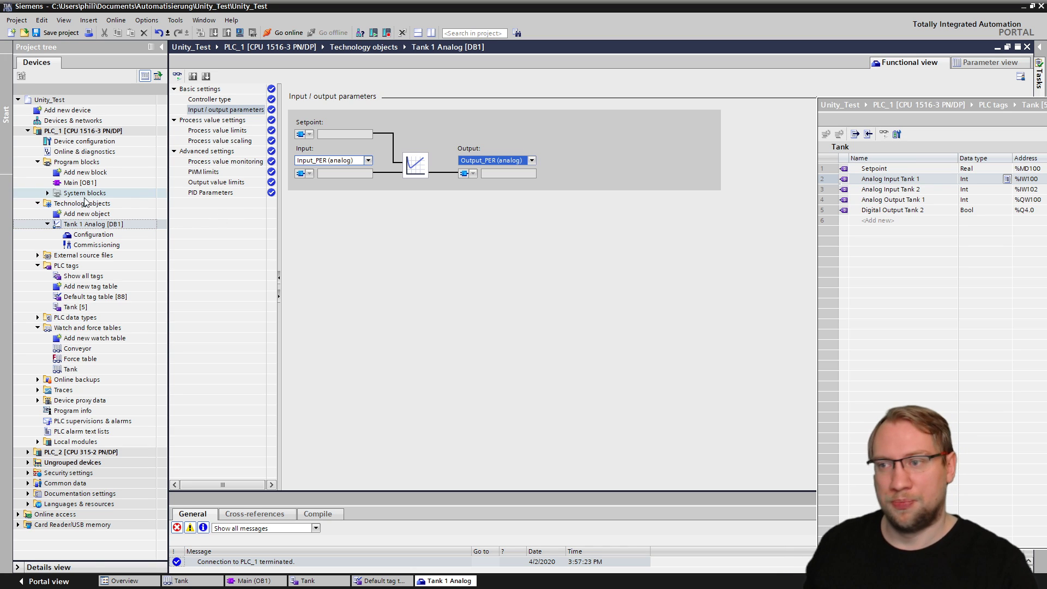
Download the PLC_1 program to the device and finish the loading.
{"action": "left_click", "coordinate": [97, 132]}
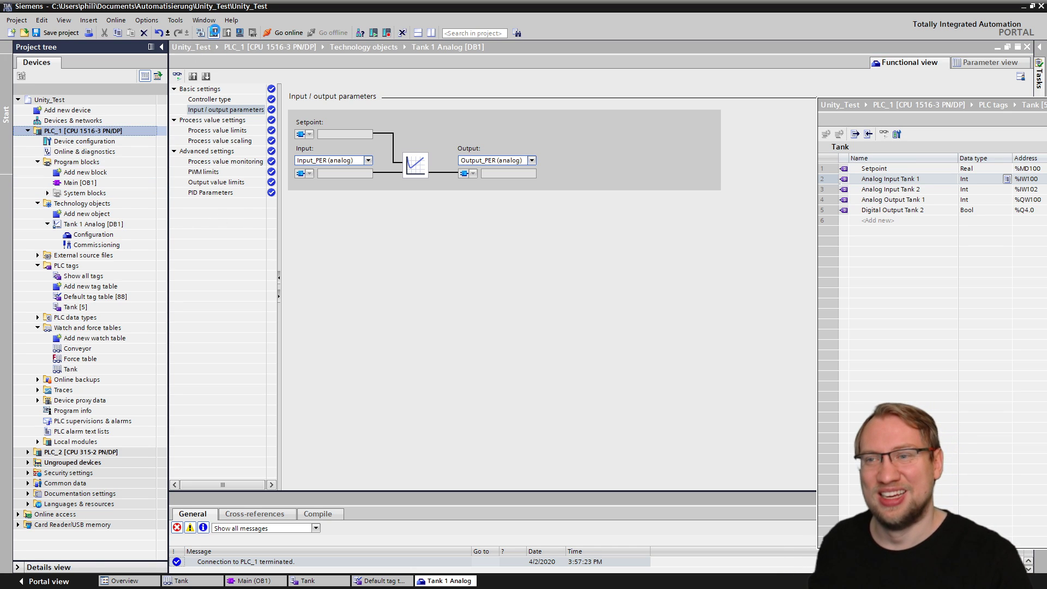
{"action": "left_click", "coordinate": [214, 31]}
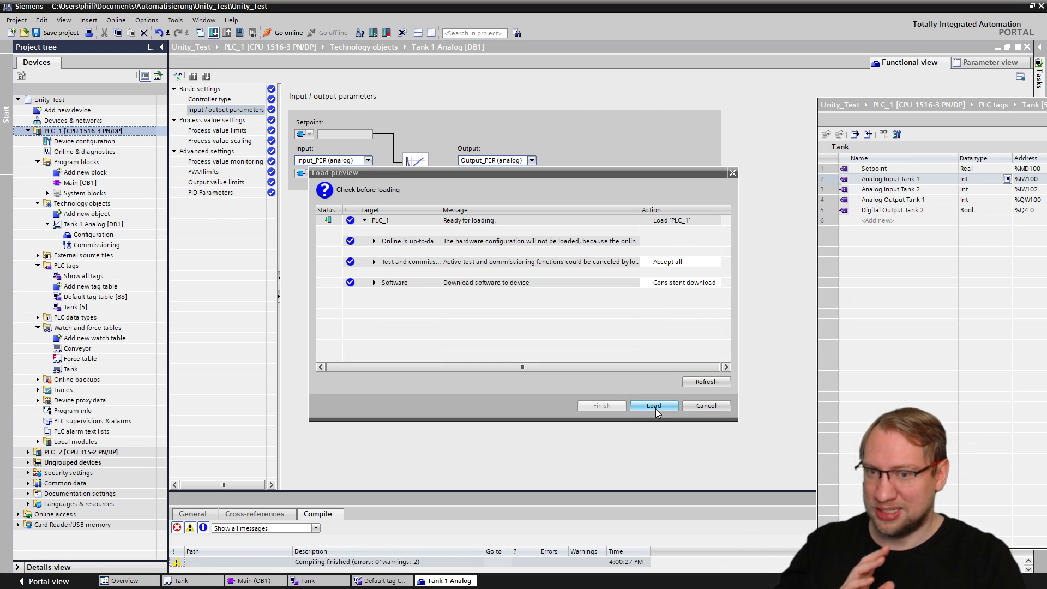
{"action": "left_click", "coordinate": [655, 407]}
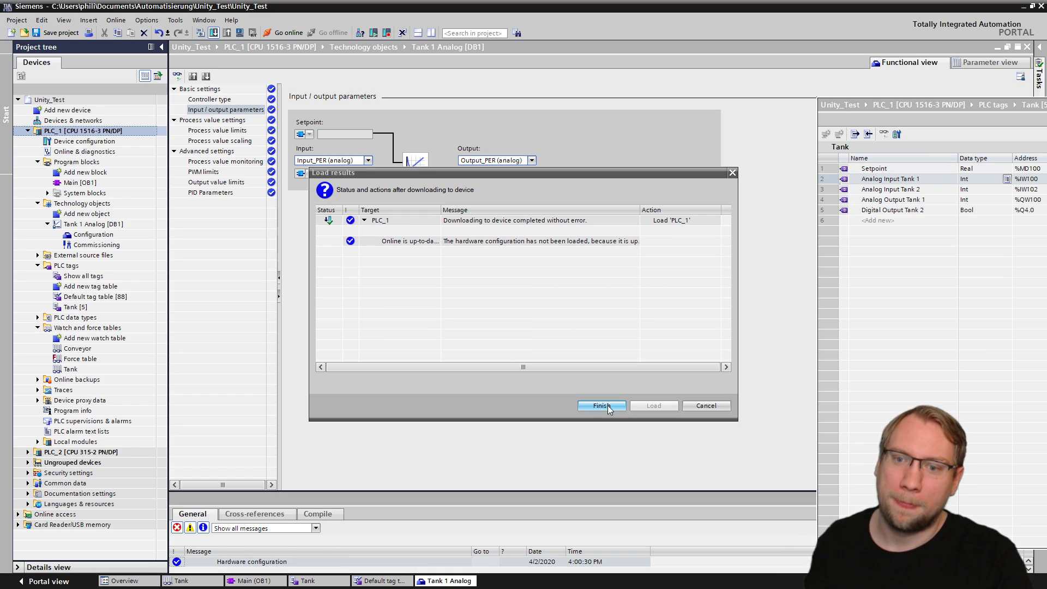
{"action": "left_click", "coordinate": [608, 405]}
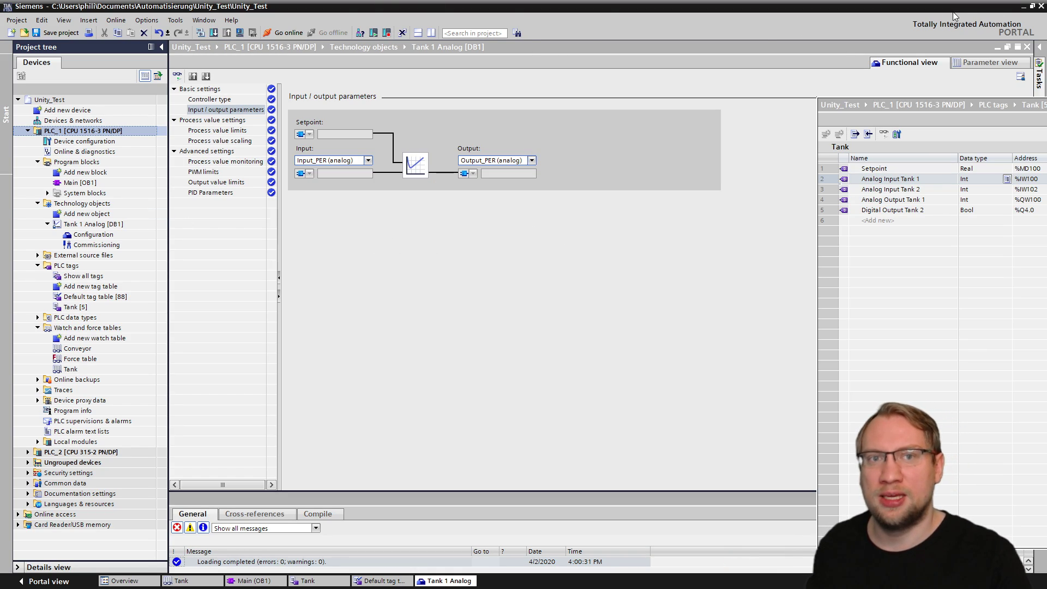
Switch to the 3D simulation and examine the current level and flow of tank 1 up close.
{"action": "key", "text": "alt+Tab"}
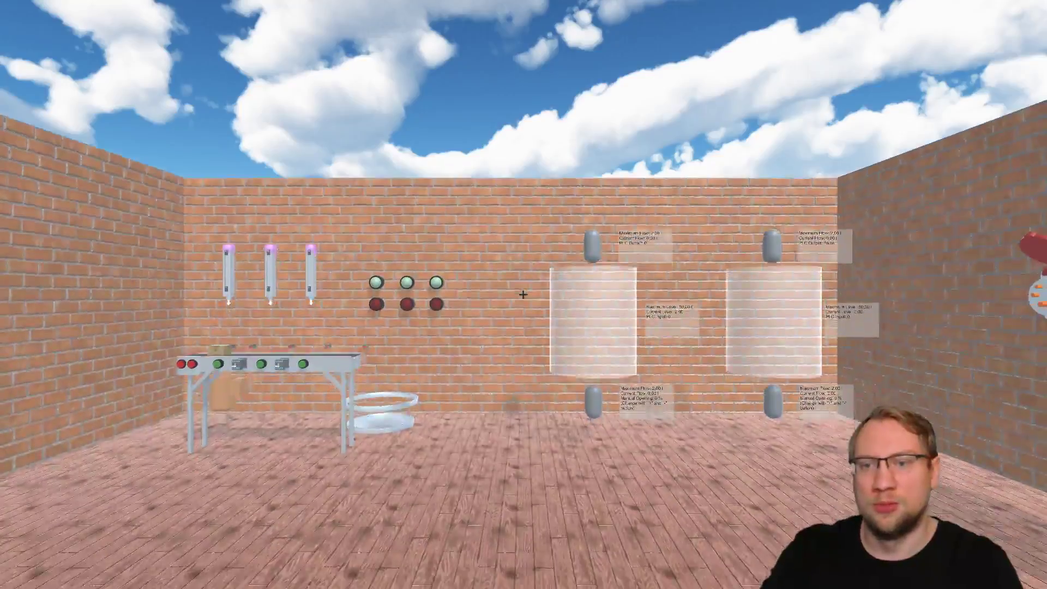
{"action": "key", "text": "w"}
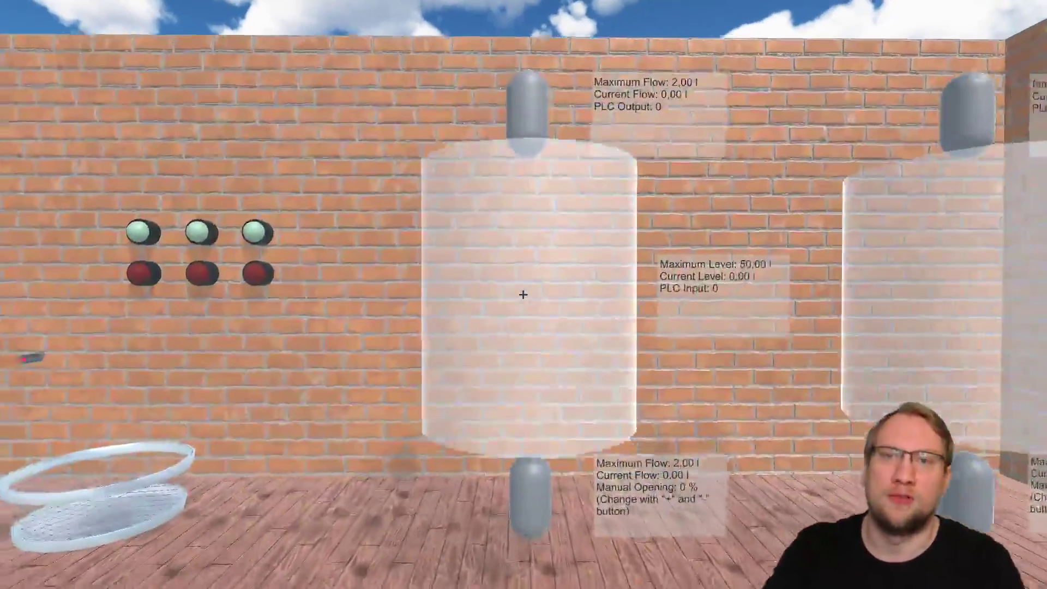
{"action": "key", "text": "w"}
Switch to TIA Portal and start the online measurement and the PID_Compact controller in the commissioning of Tank 1 Analog.
{"action": "key", "text": "alt+Tab"}
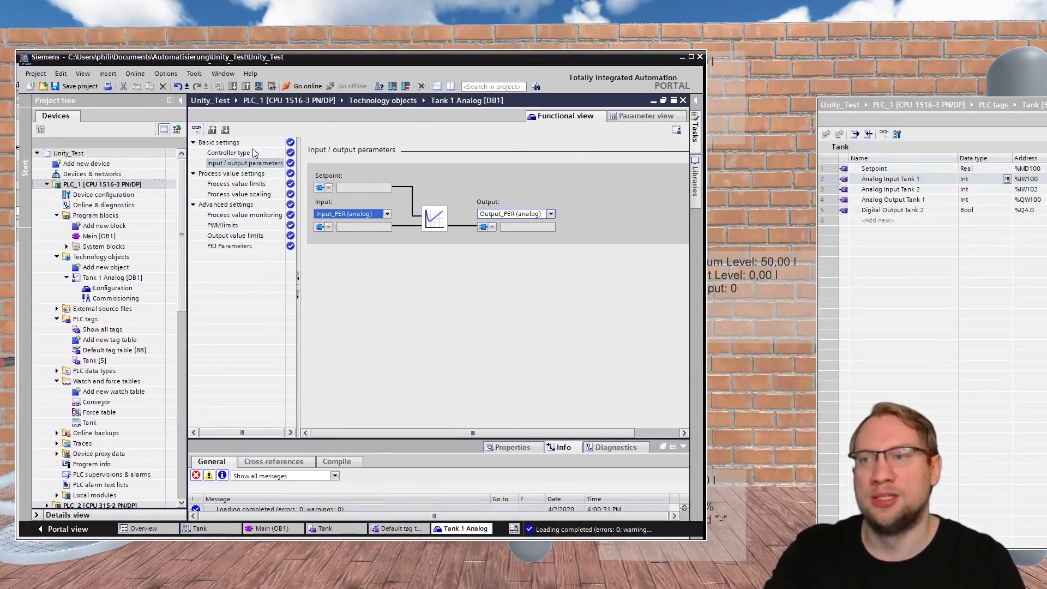
{"action": "left_click", "coordinate": [252, 152]}
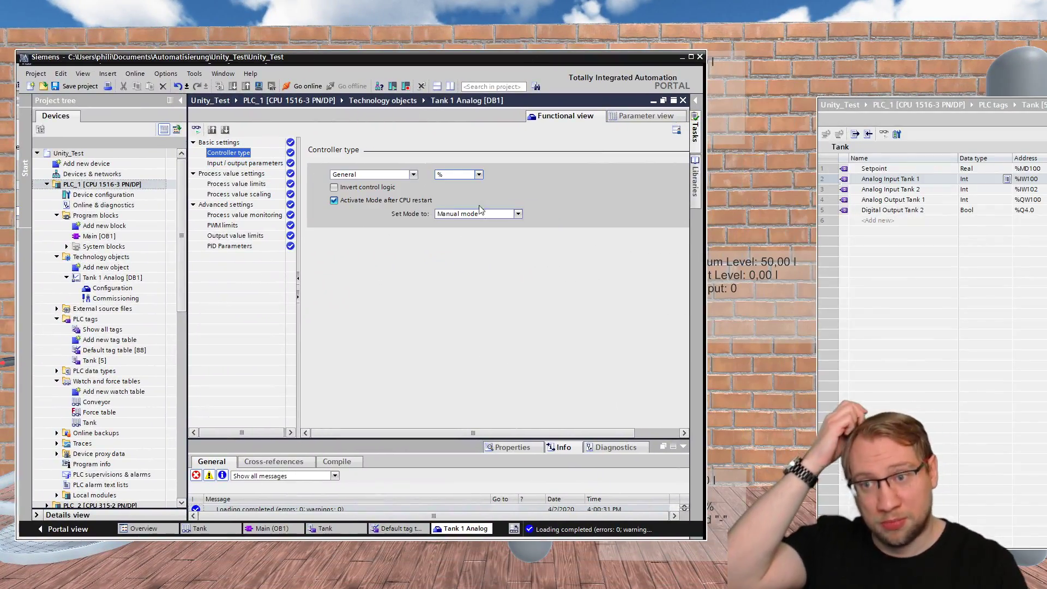
{"action": "double_click", "coordinate": [136, 296]}
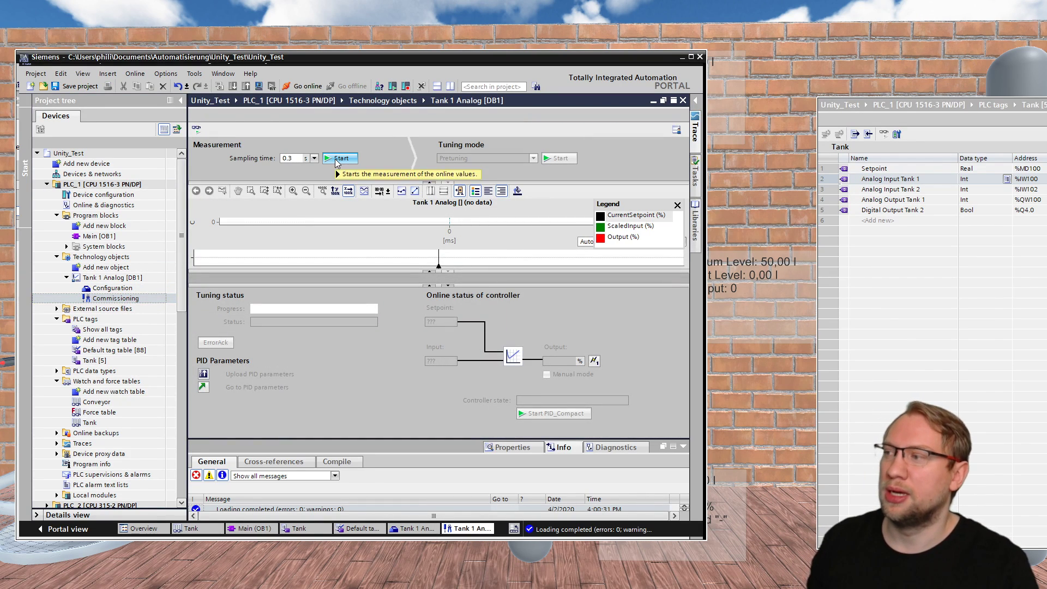
{"action": "left_click", "coordinate": [336, 159]}
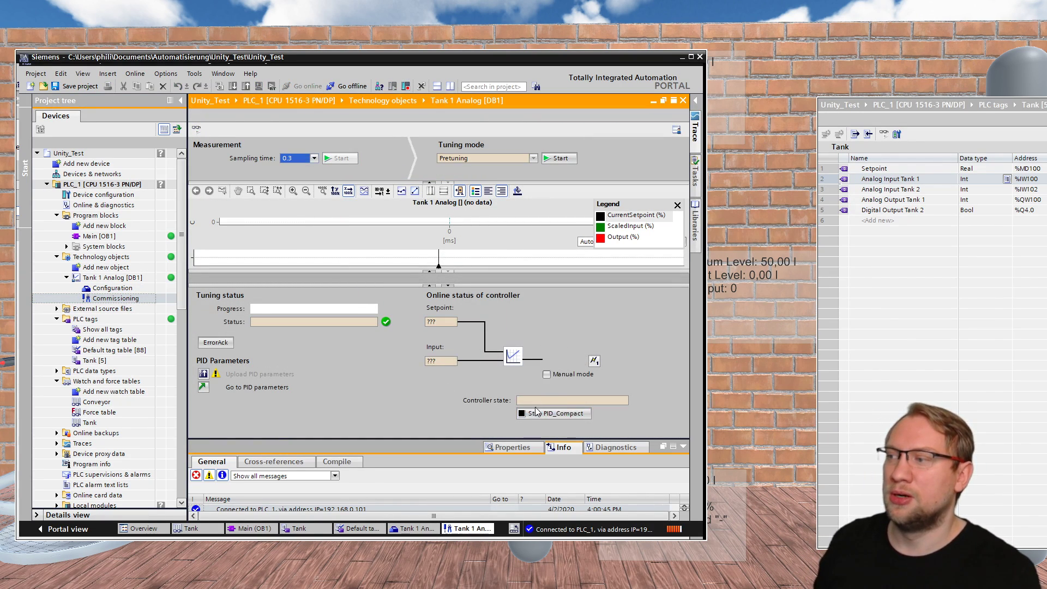
{"action": "left_click_drag", "start_coordinate": [525, 400], "coordinate": [585, 401]}
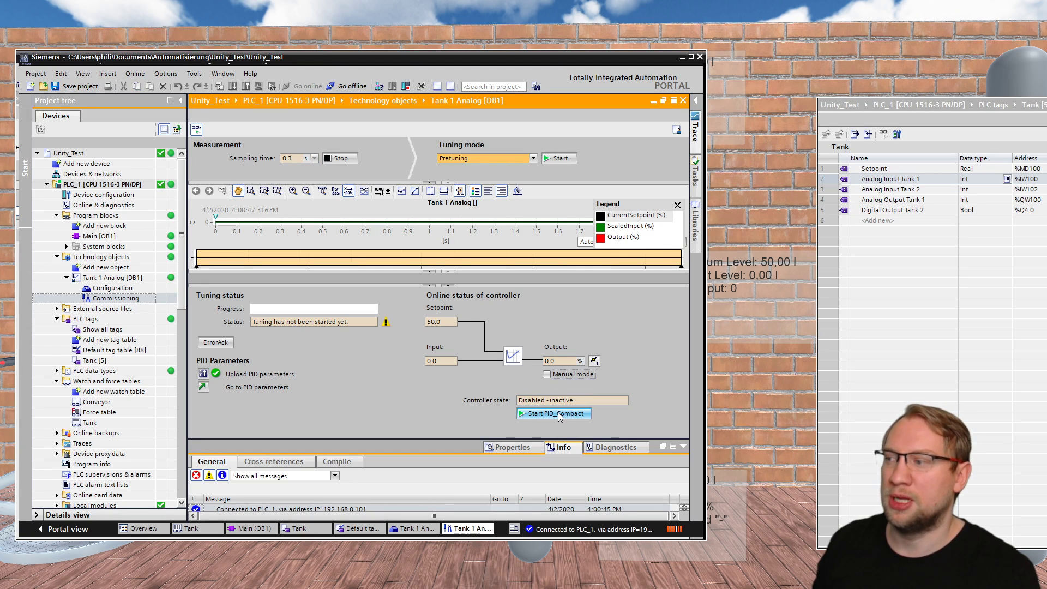
Switch to the 3D simulation and examine tank 1's inlet flow, PLC output and level while the controller fills it.
{"action": "left_click_drag", "start_coordinate": [568, 61], "coordinate": [1046, 185]}
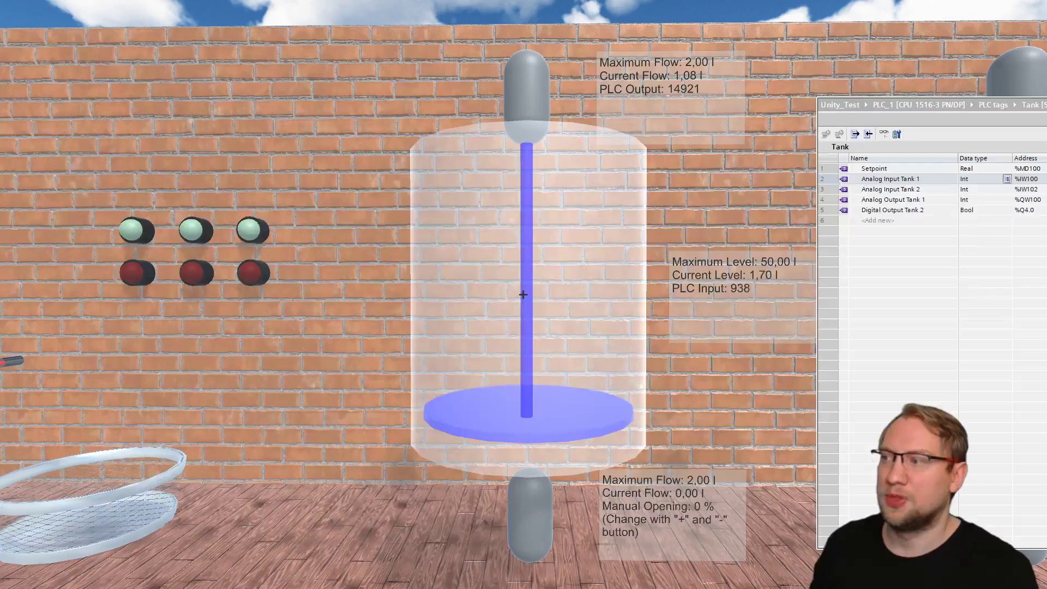
{"action": "left_click", "coordinate": [825, 220]}
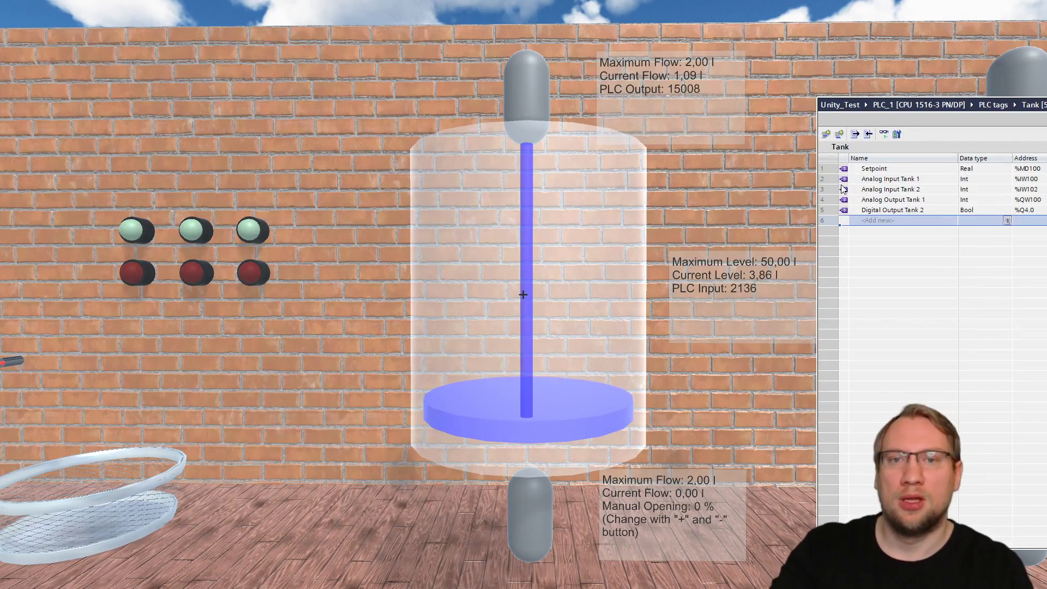
{"action": "left_click", "coordinate": [786, 223]}
{"action": "key", "text": "w"}
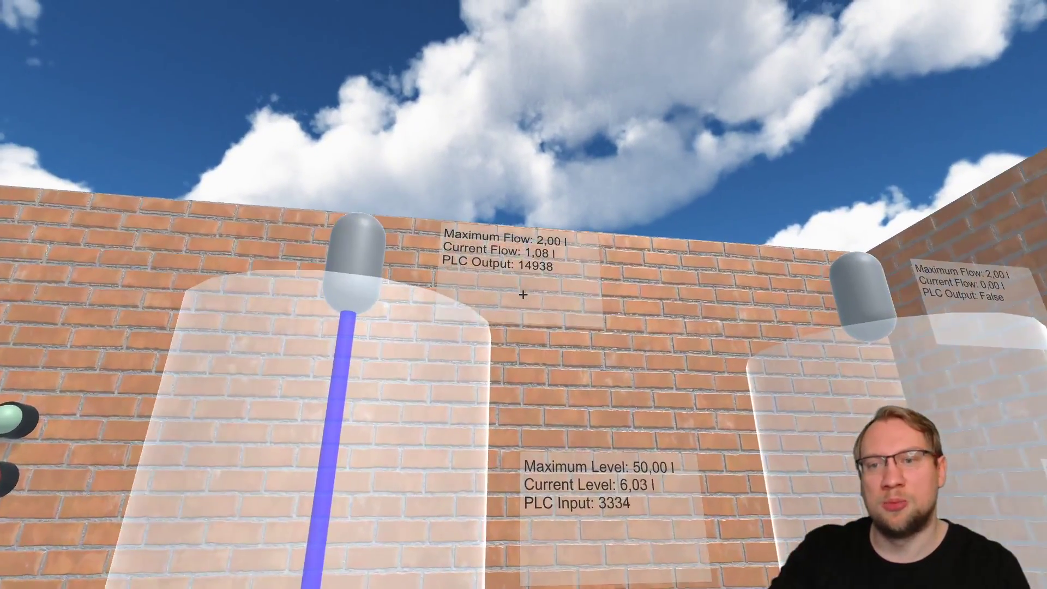
{"action": "key", "text": "w"}
{"action": "key", "text": "s"}
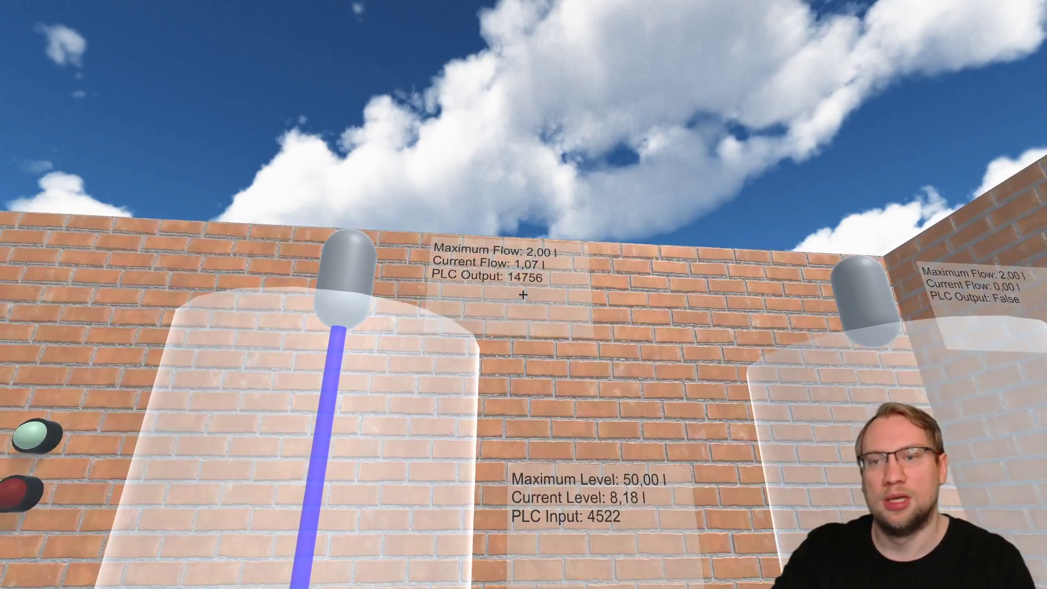
{"action": "key", "text": "w"}
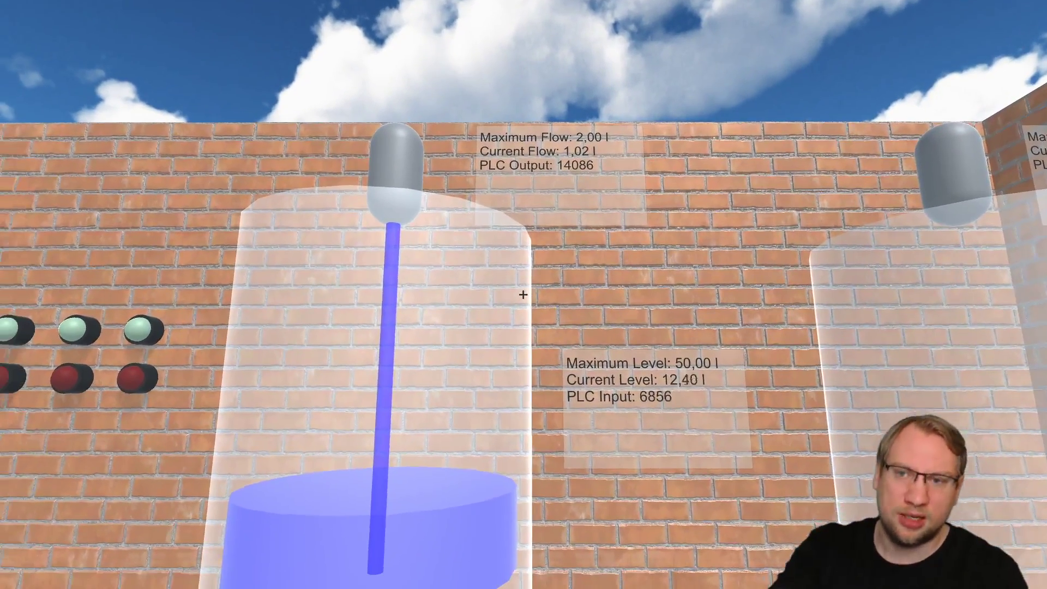
{"action": "key", "text": "s"}
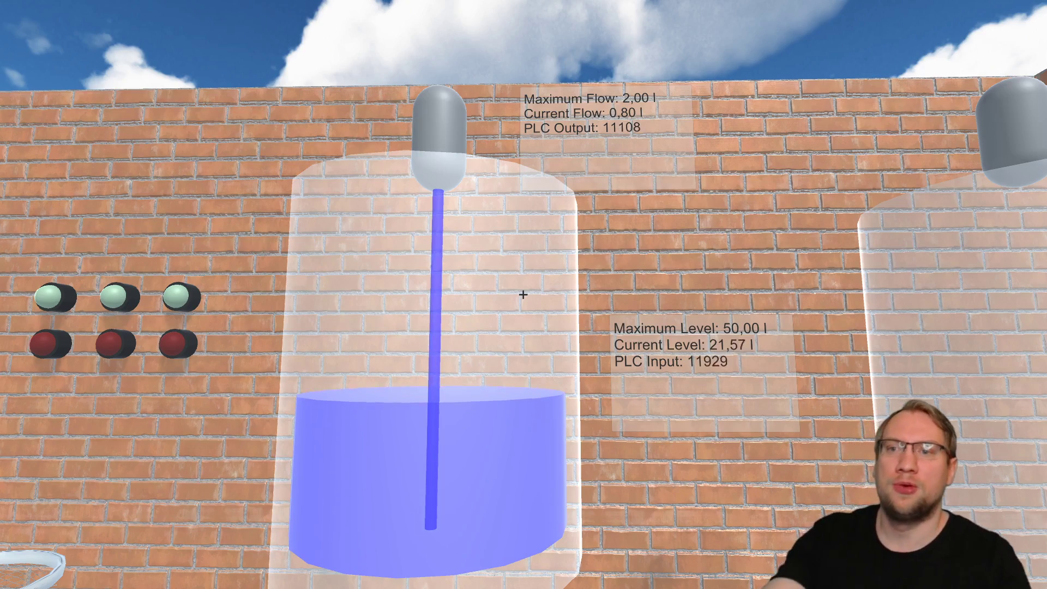
{"action": "key", "text": "w"}
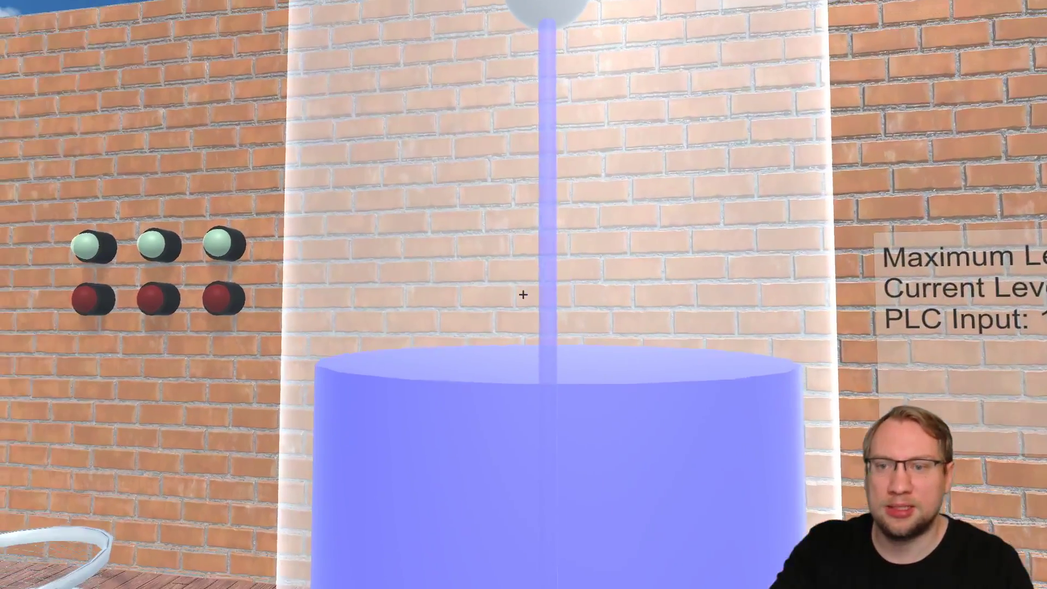
{"action": "key", "text": "a"}
{"action": "key", "text": "s"}
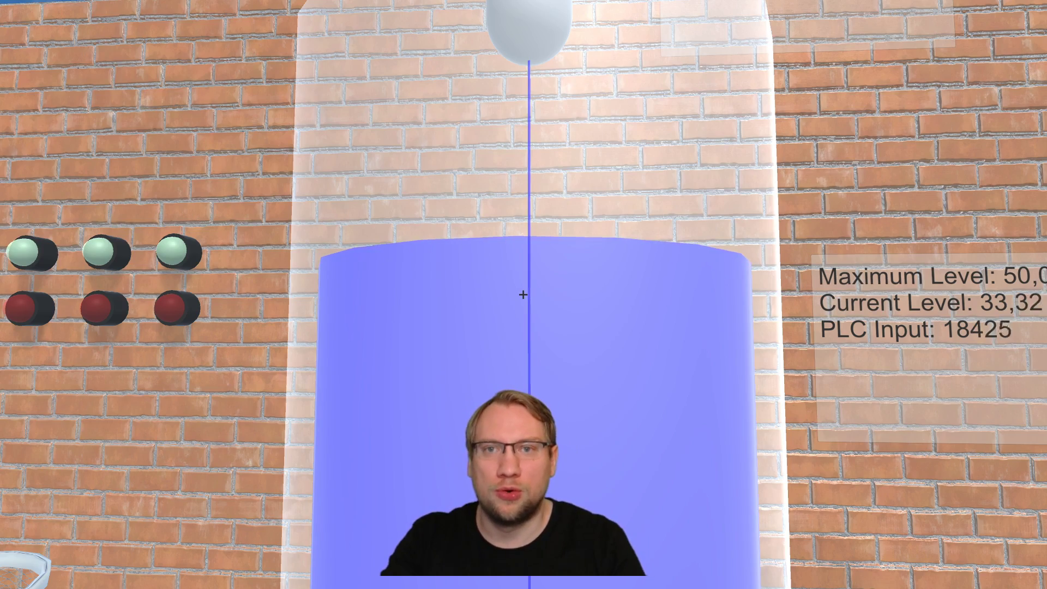
Examine tank 1's level in the 3D simulation from further back.
{"action": "key", "text": "s"}
{"action": "key", "text": "d"}
{"action": "key", "text": "d"}
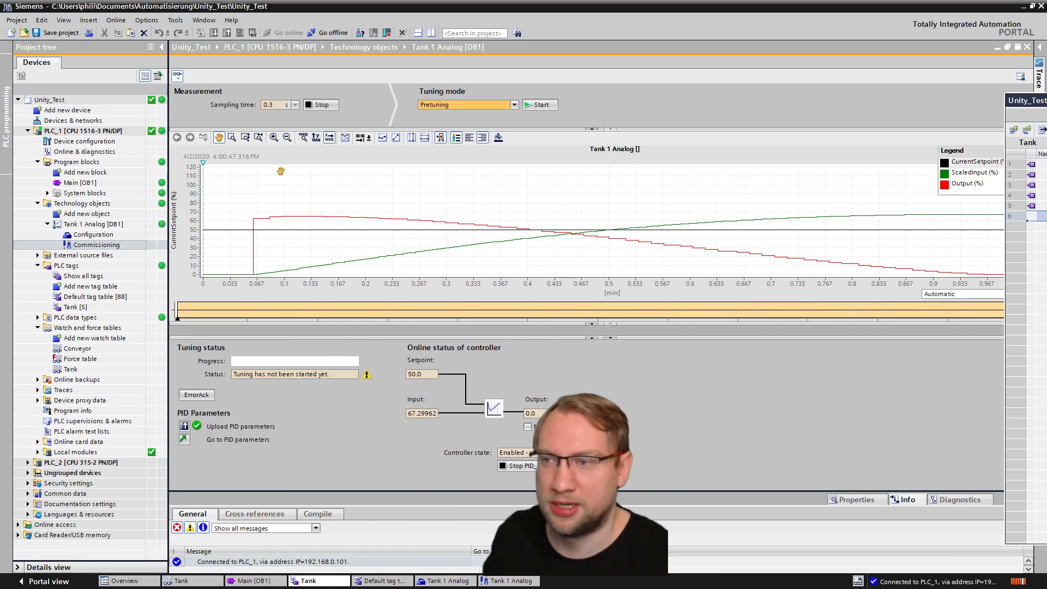
Switch to TIA Portal, take Main [OB1] offline and insert a PID_Compact in Network 2 with the instance data block Tank 2 PWM.
{"action": "double_click", "coordinate": [82, 183]}
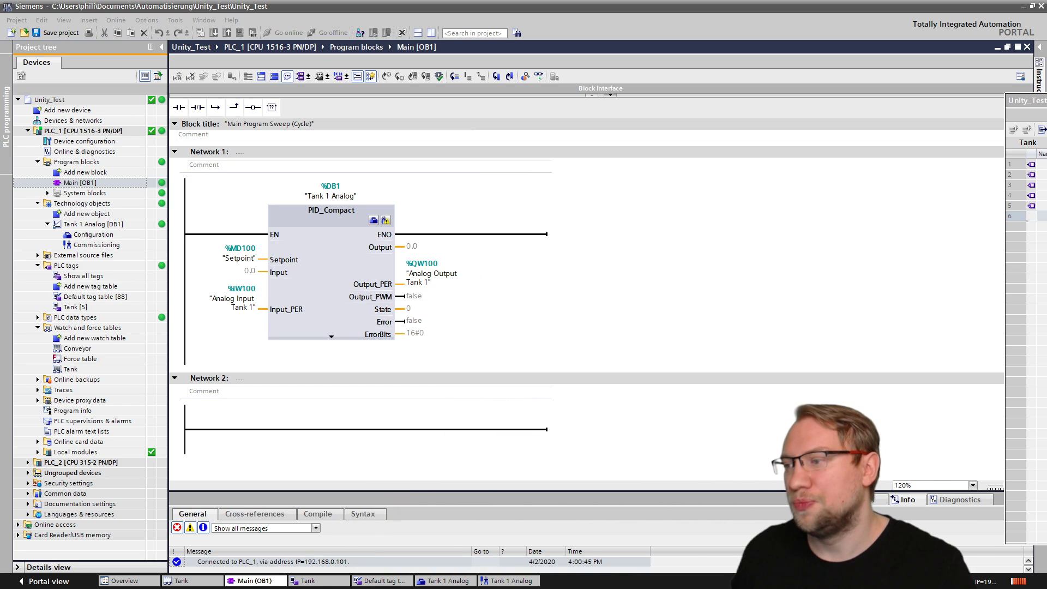
{"action": "left_click", "coordinate": [657, 311]}
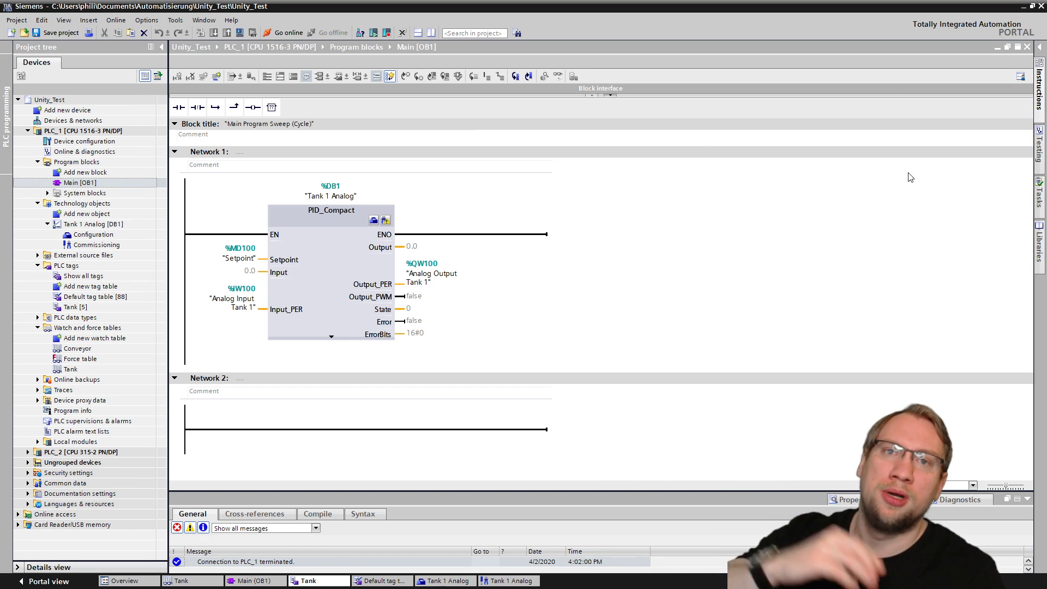
{"action": "left_click", "coordinate": [1040, 107]}
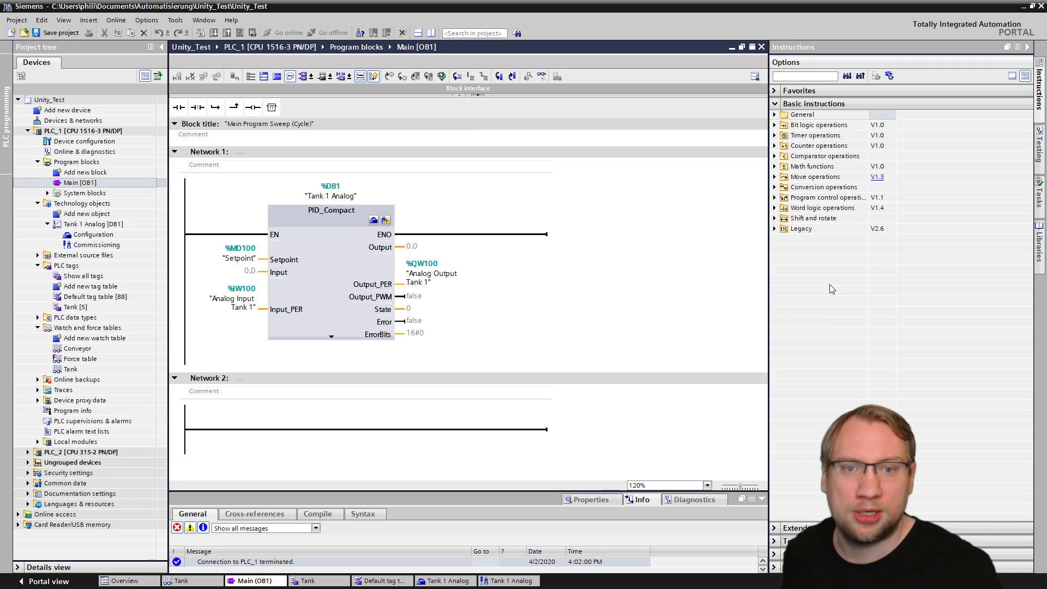
{"action": "left_click", "coordinate": [793, 541]}
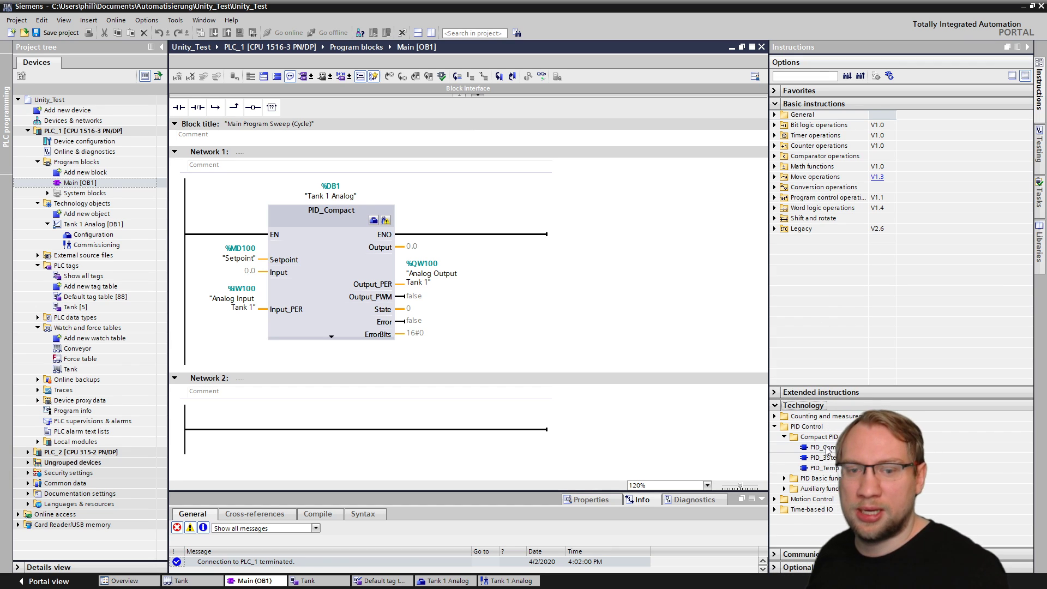
{"action": "left_click_drag", "start_coordinate": [827, 450], "coordinate": [428, 435]}
{"action": "left_click_drag", "start_coordinate": [348, 435], "coordinate": [349, 435]}
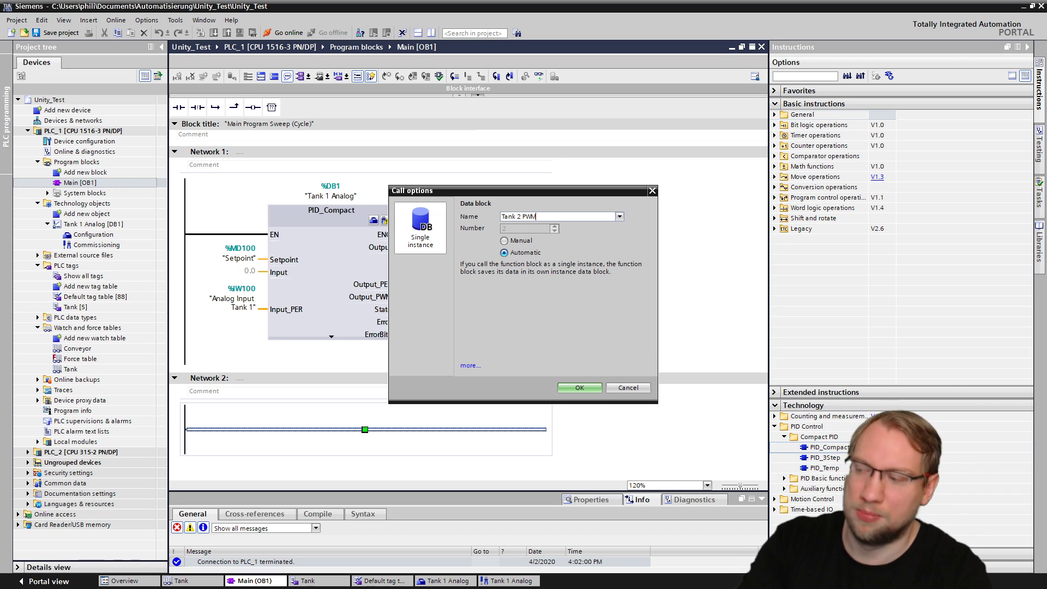
{"action": "key", "text": "Return"}
{"action": "scroll", "coordinate": [304, 303], "scroll_direction": "down", "scroll_amount": 5}
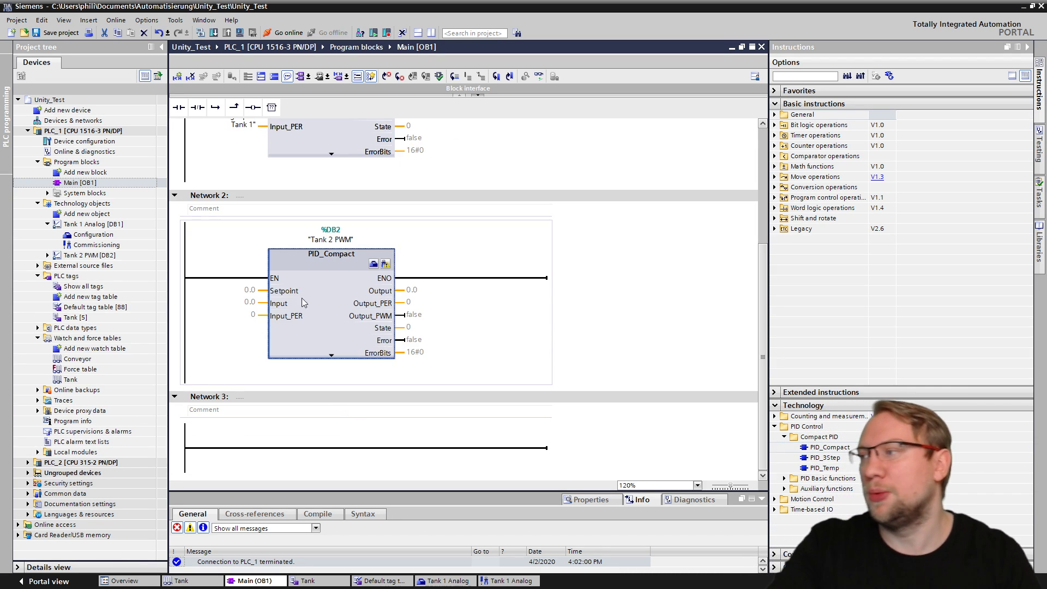
Assign the tags Setpoint to Setpoint, Analog Input Tank 2 to Input_PER and Digital Output Tank 2 to Output_PWM on the Tank 2 PWM block.
{"action": "left_click", "coordinate": [308, 580]}
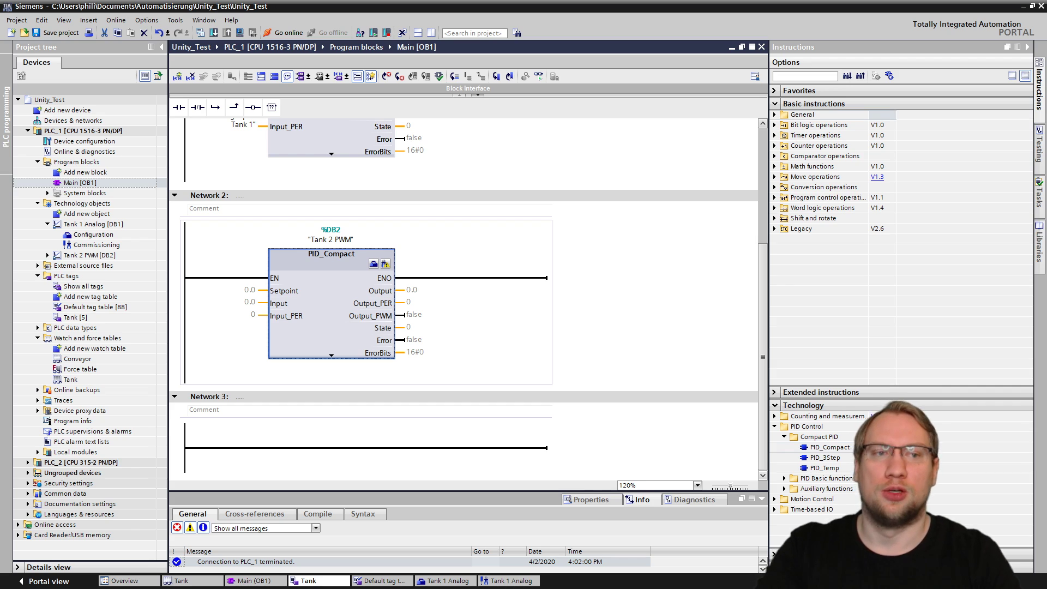
{"action": "left_click", "coordinate": [648, 194]}
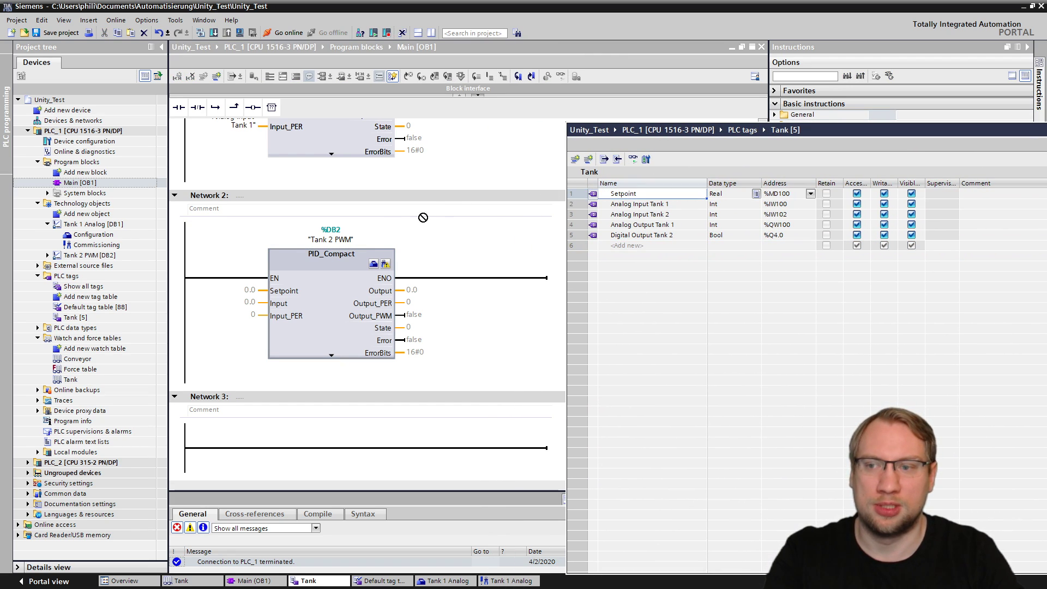
{"action": "left_click_drag", "start_coordinate": [423, 217], "coordinate": [255, 300]}
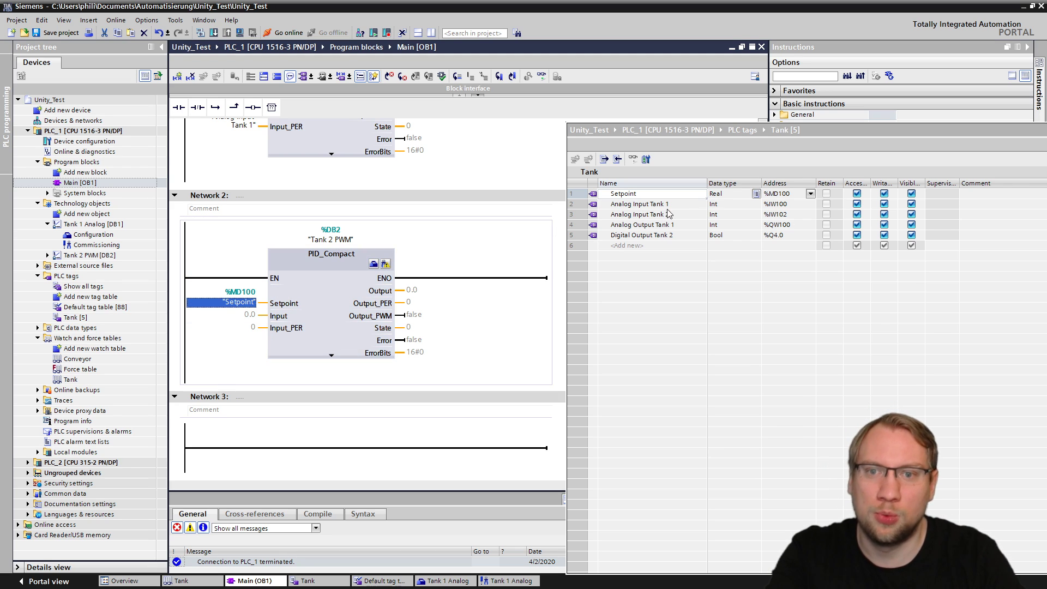
{"action": "left_click", "coordinate": [649, 215]}
{"action": "left_click_drag", "start_coordinate": [334, 270], "coordinate": [241, 328]}
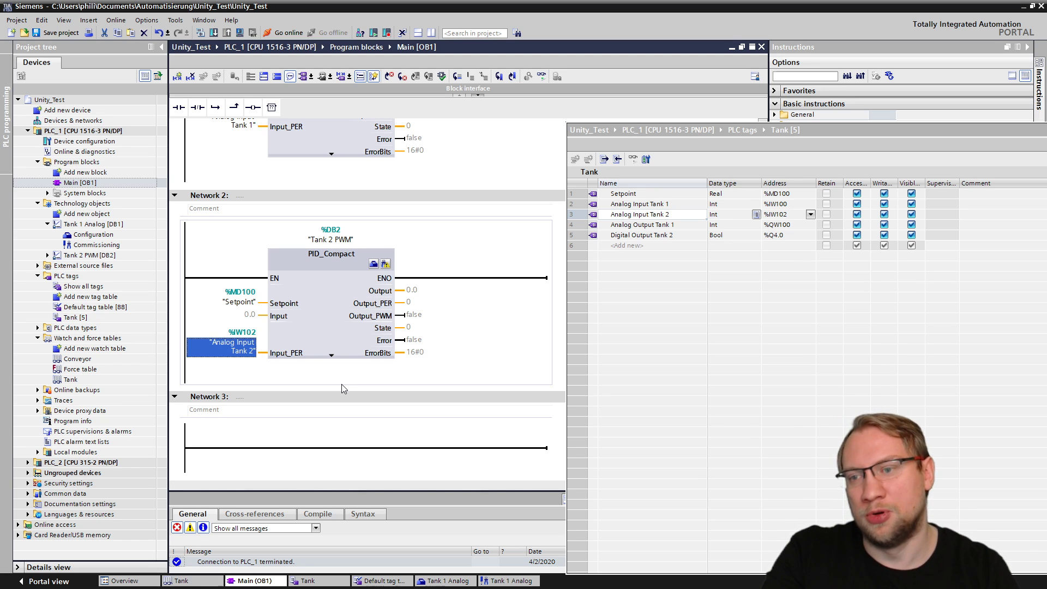
{"action": "left_click", "coordinate": [653, 238]}
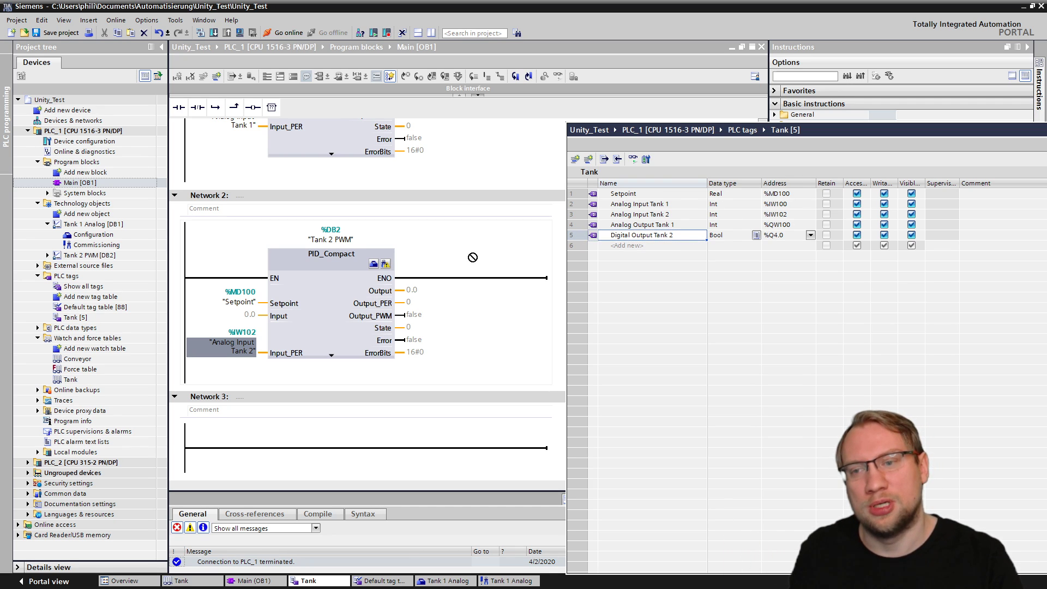
{"action": "left_click_drag", "start_coordinate": [473, 257], "coordinate": [420, 322]}
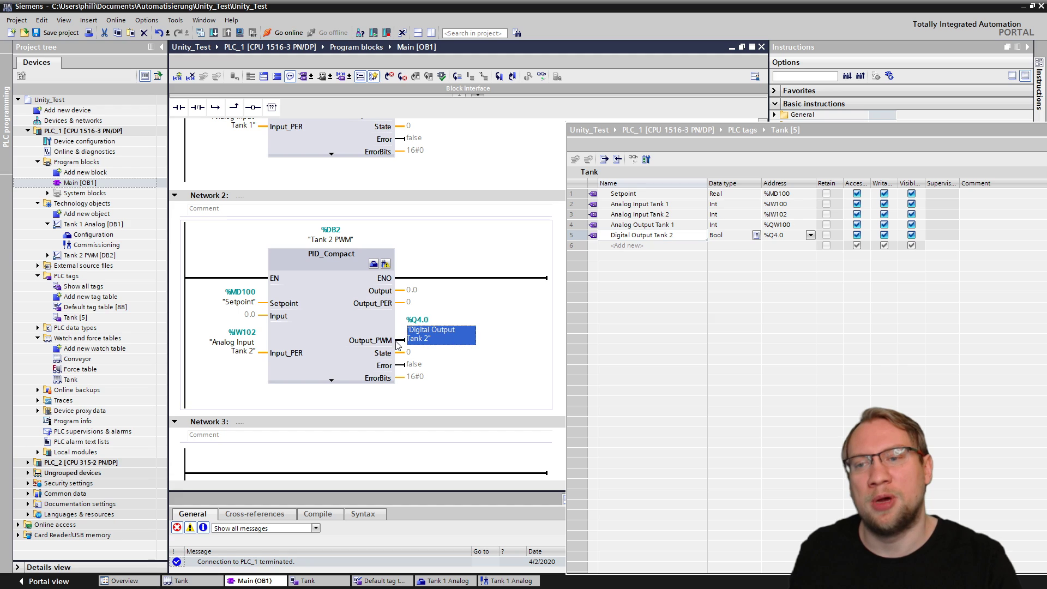
Compare the Output_PWM connection of the Tank 2 PWM block with the Output_PER connection of the Tank 1 Analog block.
{"action": "scroll", "coordinate": [410, 389], "scroll_direction": "up", "scroll_amount": 2}
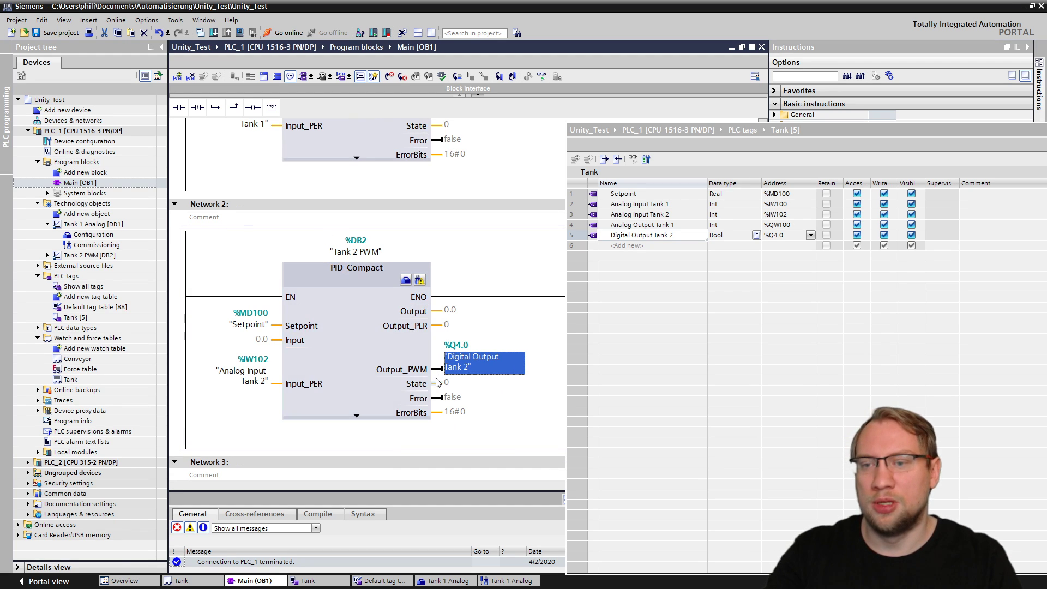
{"action": "left_click", "coordinate": [432, 369]}
{"action": "scroll", "coordinate": [432, 356], "scroll_direction": "up", "scroll_amount": 3}
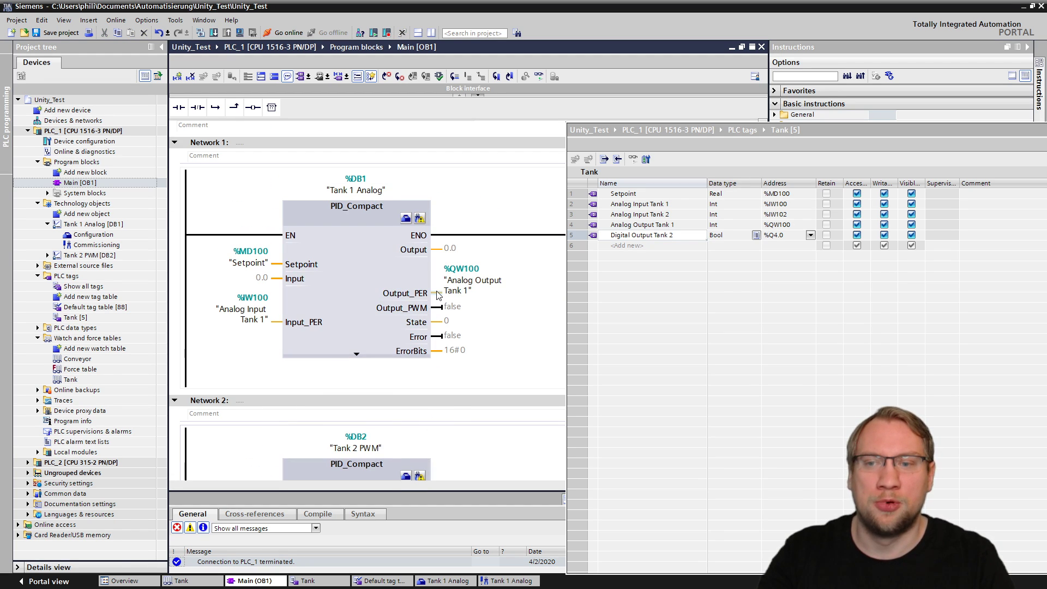
{"action": "scroll", "coordinate": [494, 321], "scroll_direction": "down", "scroll_amount": 4}
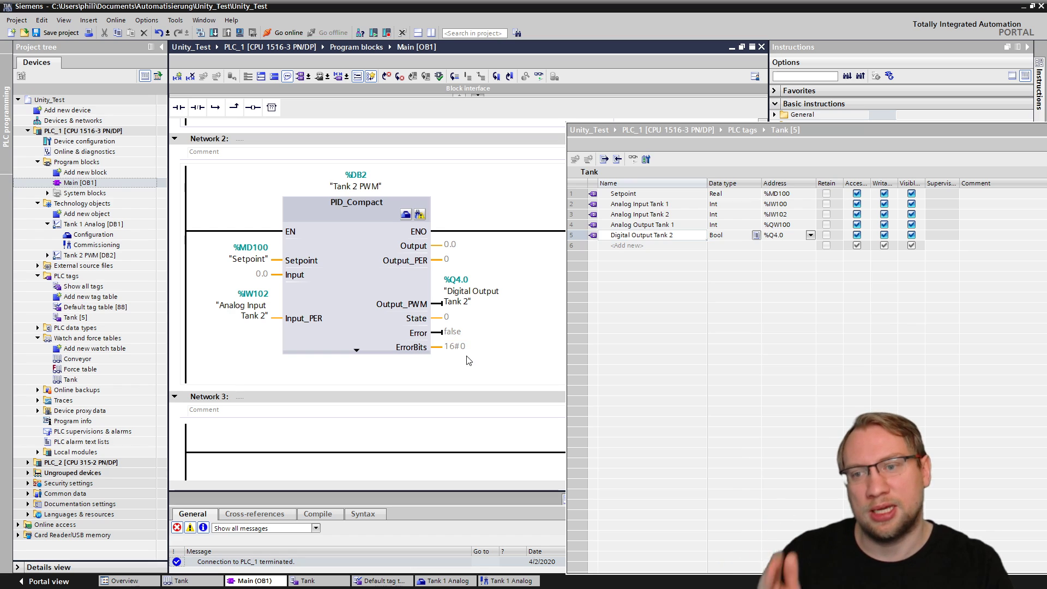
{"action": "left_click", "coordinate": [434, 302]}
{"action": "scroll", "coordinate": [467, 400], "scroll_direction": "up", "scroll_amount": 1}
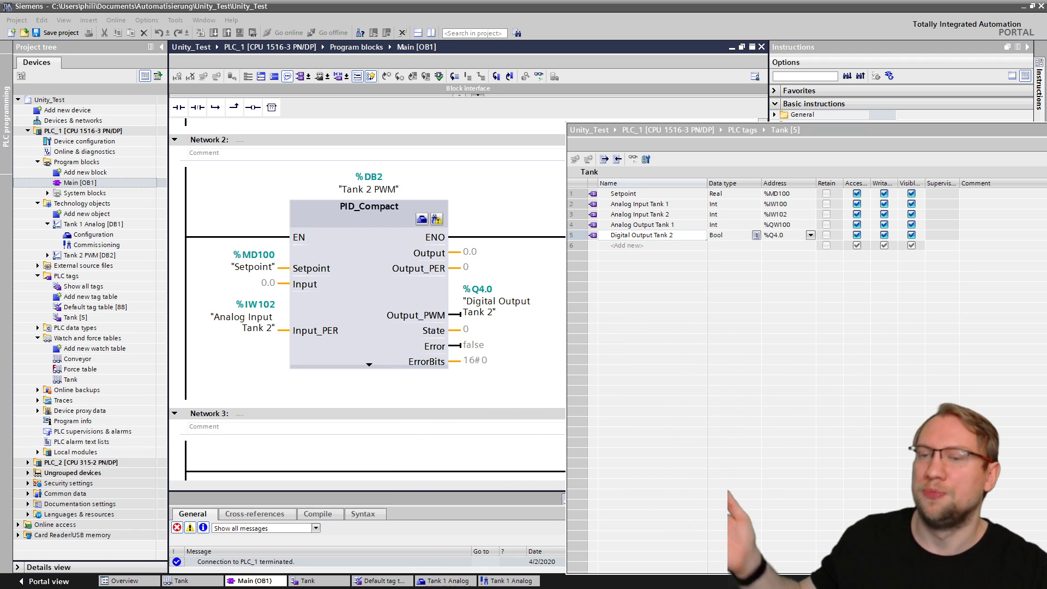
In the Tank 2 PWM configuration, set the controller input to Input_PER (analog) and the output to Output_PWM.
{"action": "left_click_drag", "start_coordinate": [671, 131], "coordinate": [1046, 64]}
{"action": "left_click", "coordinate": [373, 261]}
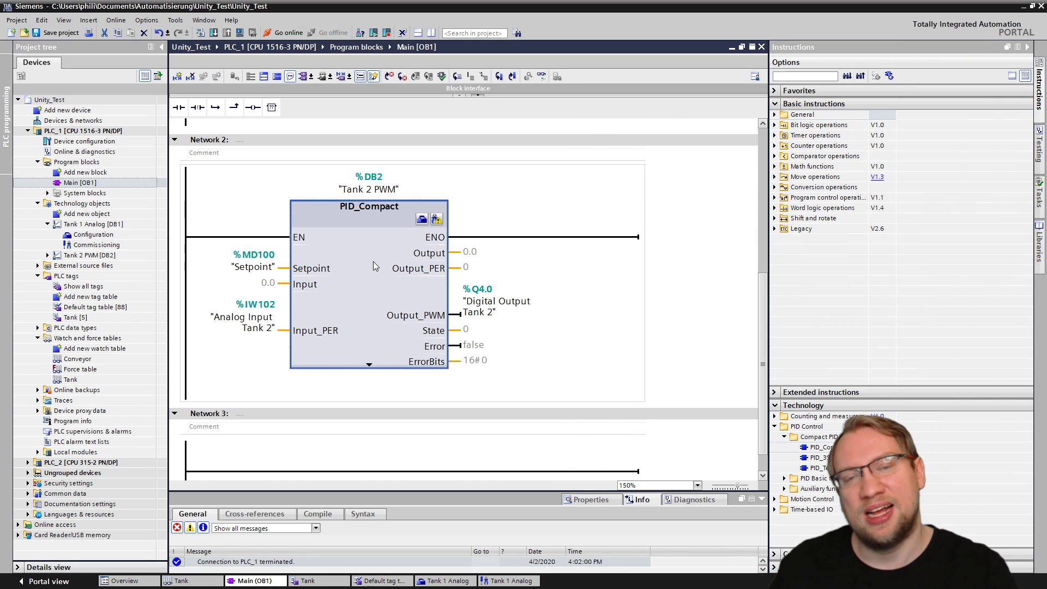
{"action": "left_click", "coordinate": [423, 219]}
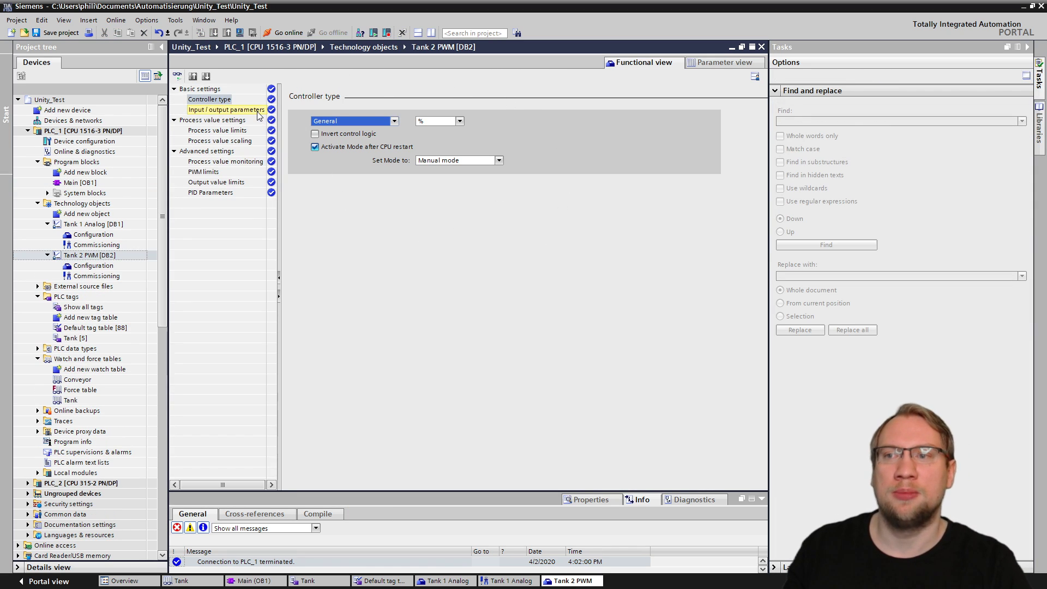
{"action": "left_click", "coordinate": [240, 110]}
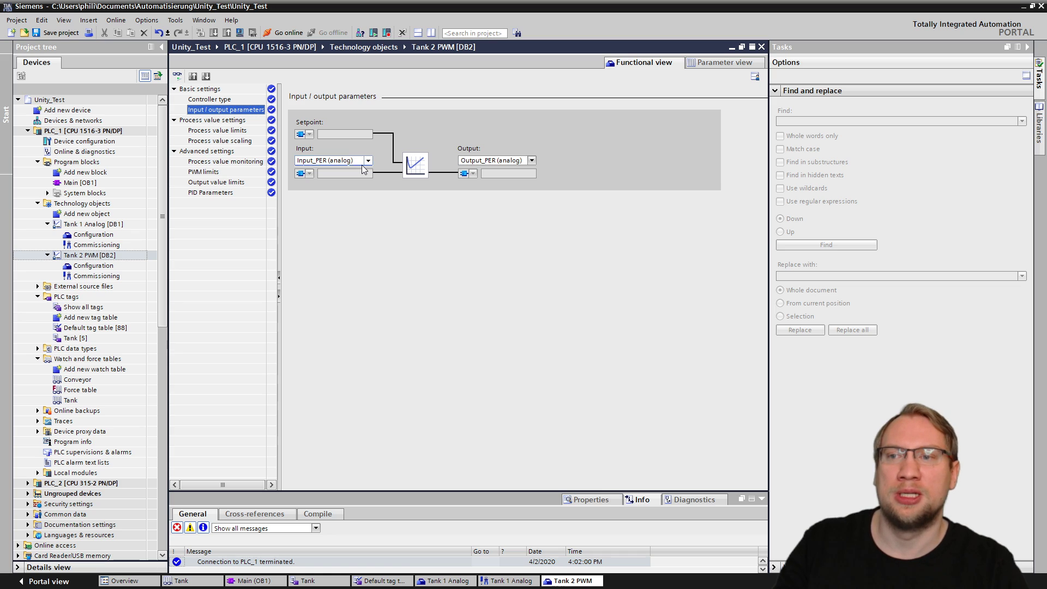
{"action": "left_click", "coordinate": [363, 164]}
{"action": "left_click", "coordinate": [329, 179]}
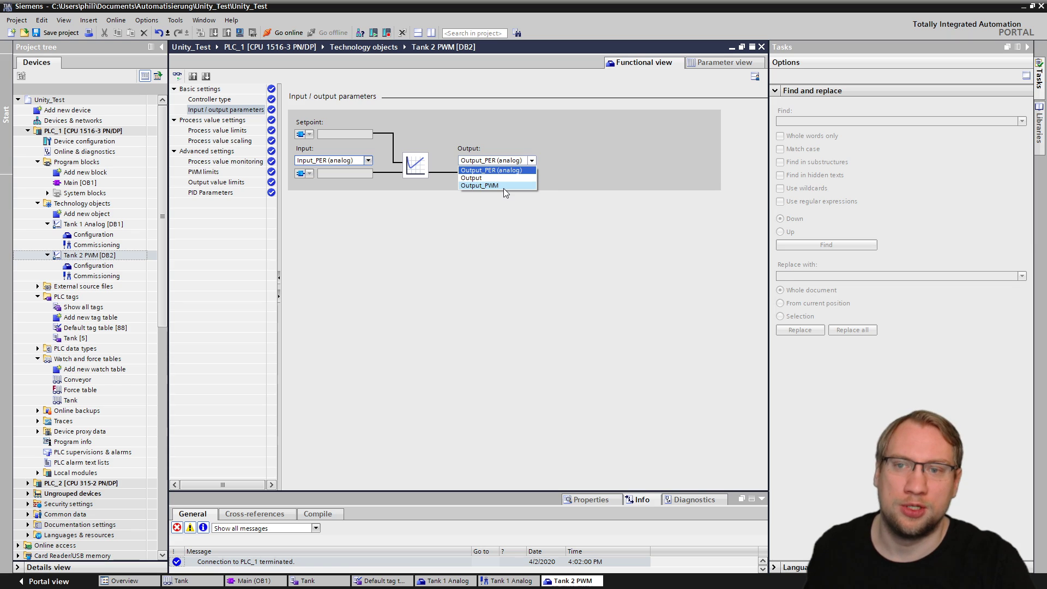
{"action": "left_click", "coordinate": [503, 188]}
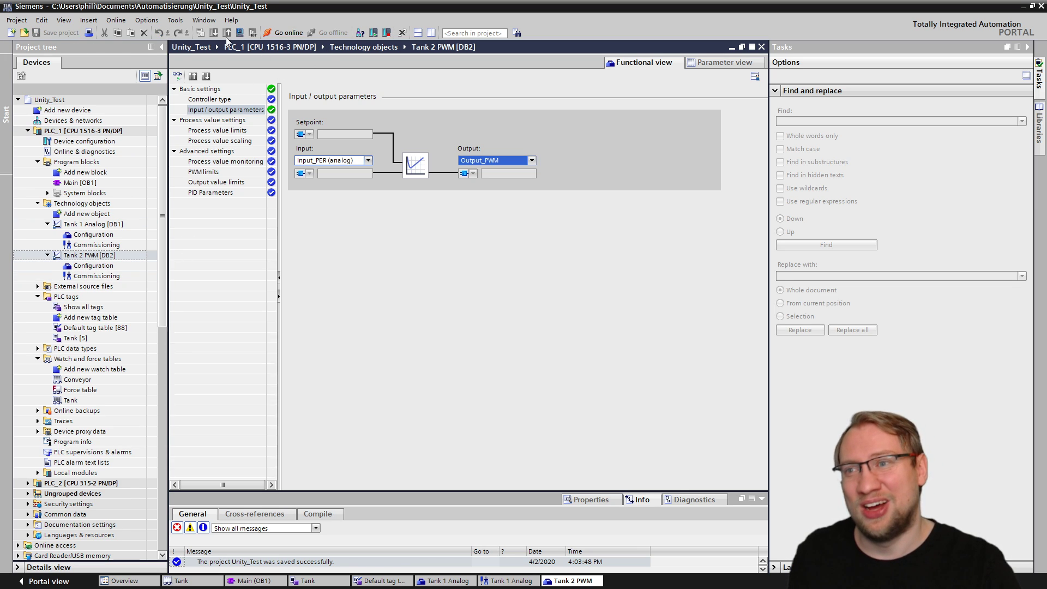
Download the PLC_1 program with the added Tank 2 PWM controller to the device and finish the loading.
{"action": "left_click", "coordinate": [87, 133]}
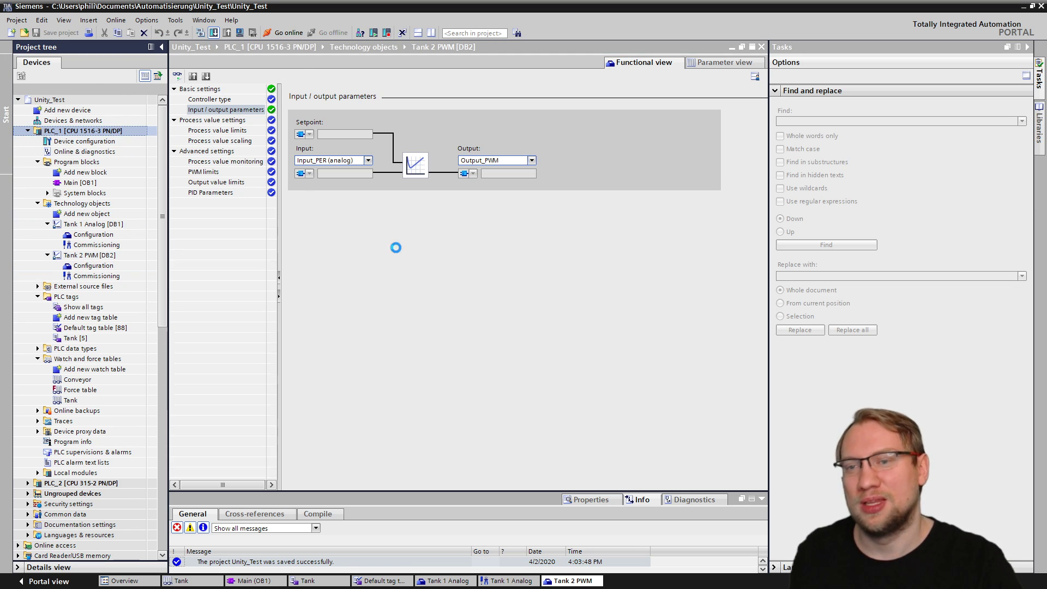
{"action": "left_click", "coordinate": [654, 406]}
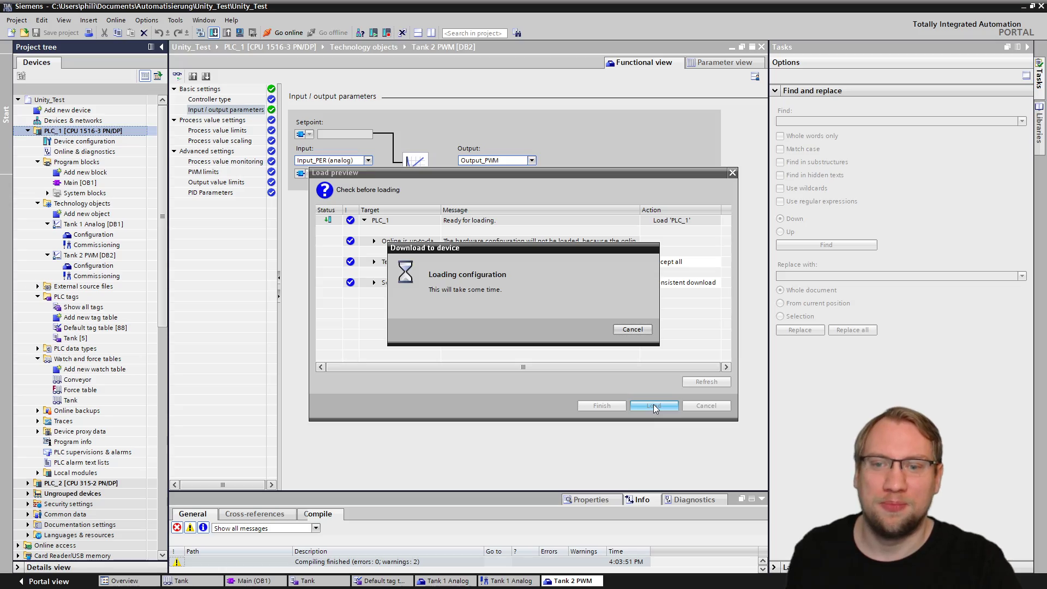
{"action": "left_click", "coordinate": [605, 406]}
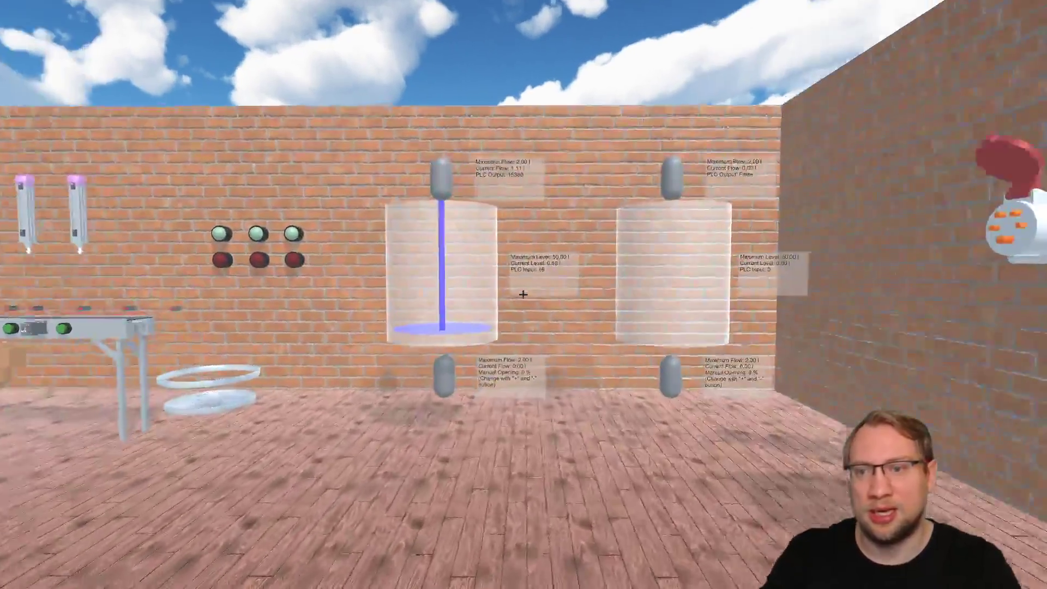
Switch to the 3D simulation and examine the flow and level of tank 1 and tank 2 up close.
{"action": "key", "text": "w"}
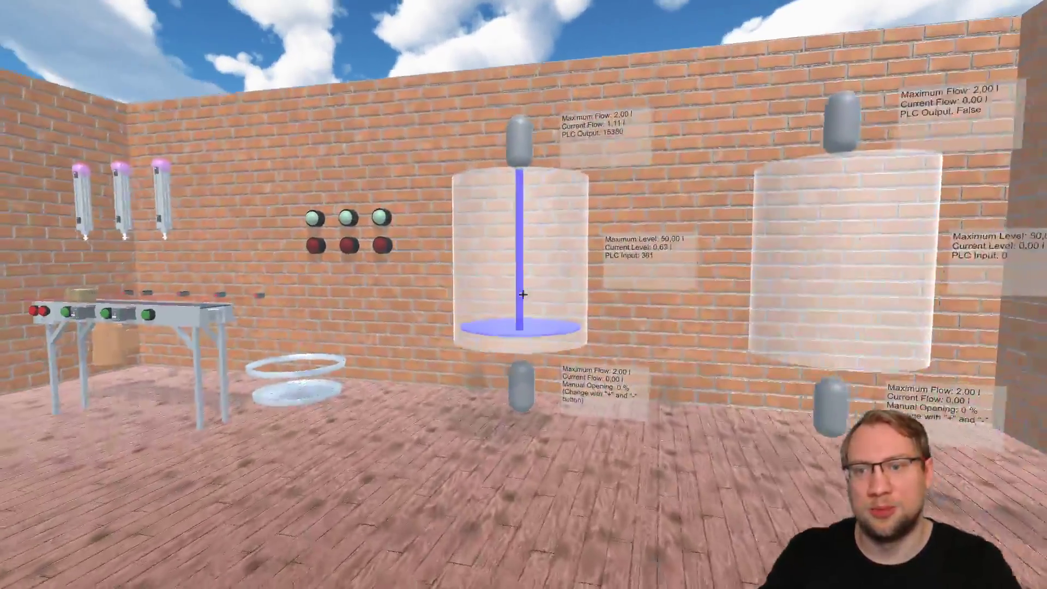
{"action": "key", "text": "w"}
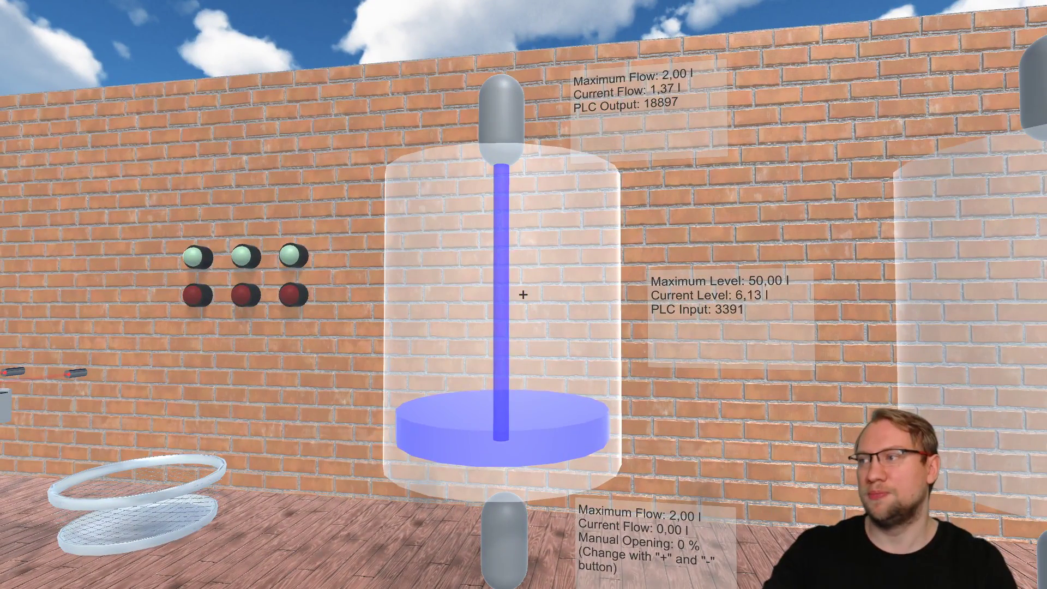
{"action": "key", "text": "d"}
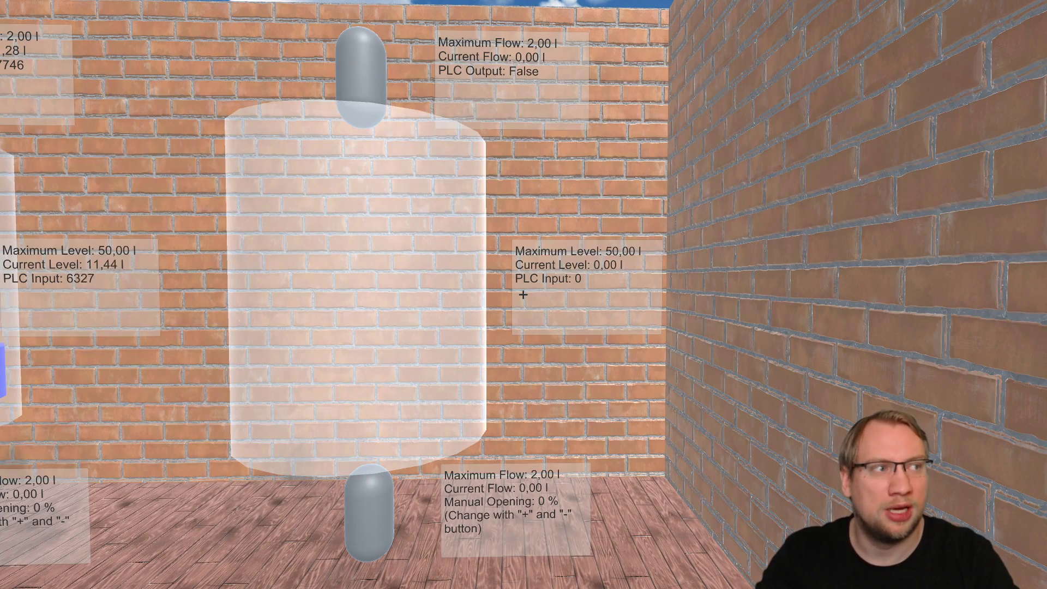
Switch to TIA Portal, start the measurement and restart PID_Compact in the Tank 2 PWM commissioning, then move the window clear of tank 2.
{"action": "key", "text": "alt+Tab"}
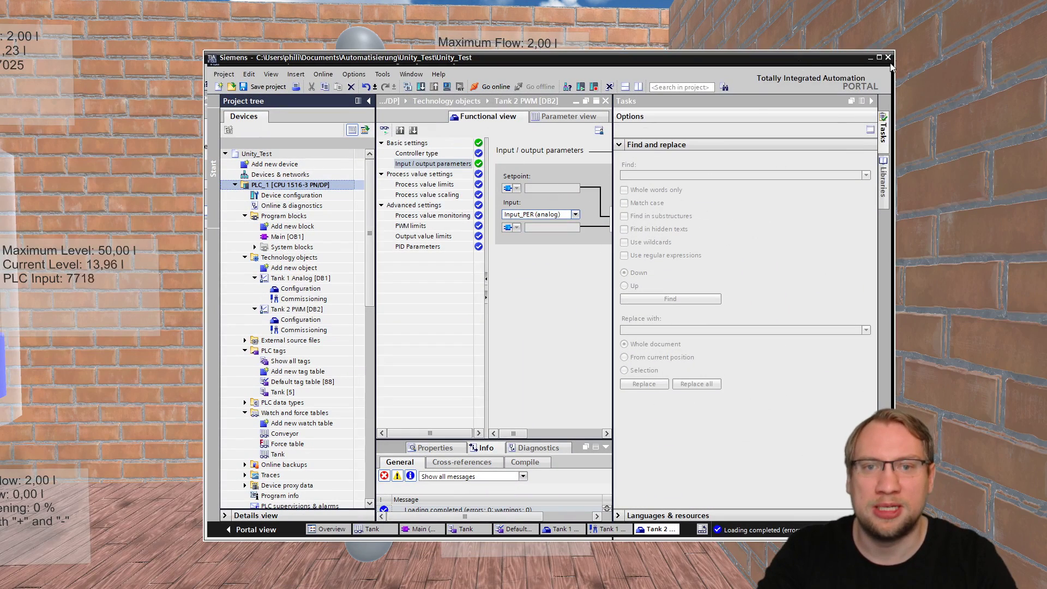
{"action": "left_click", "coordinate": [863, 102]}
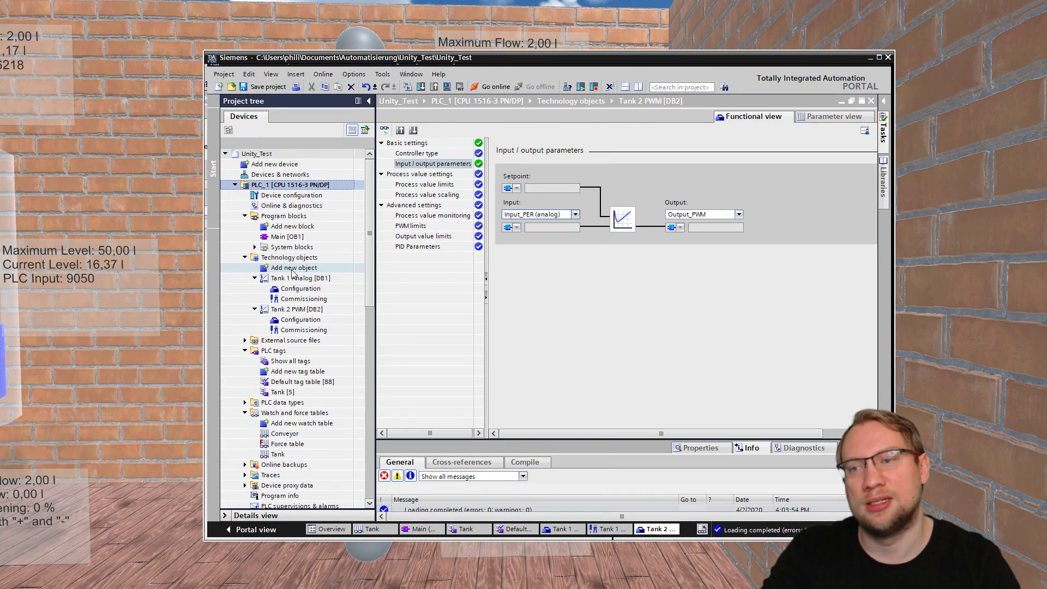
{"action": "left_click", "coordinate": [295, 310]}
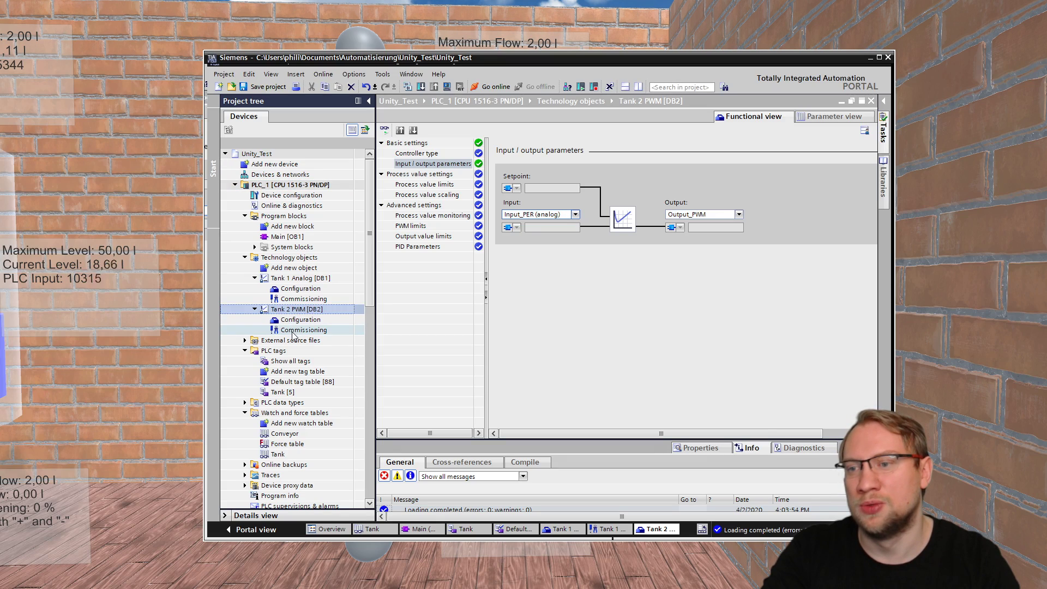
{"action": "double_click", "coordinate": [298, 330]}
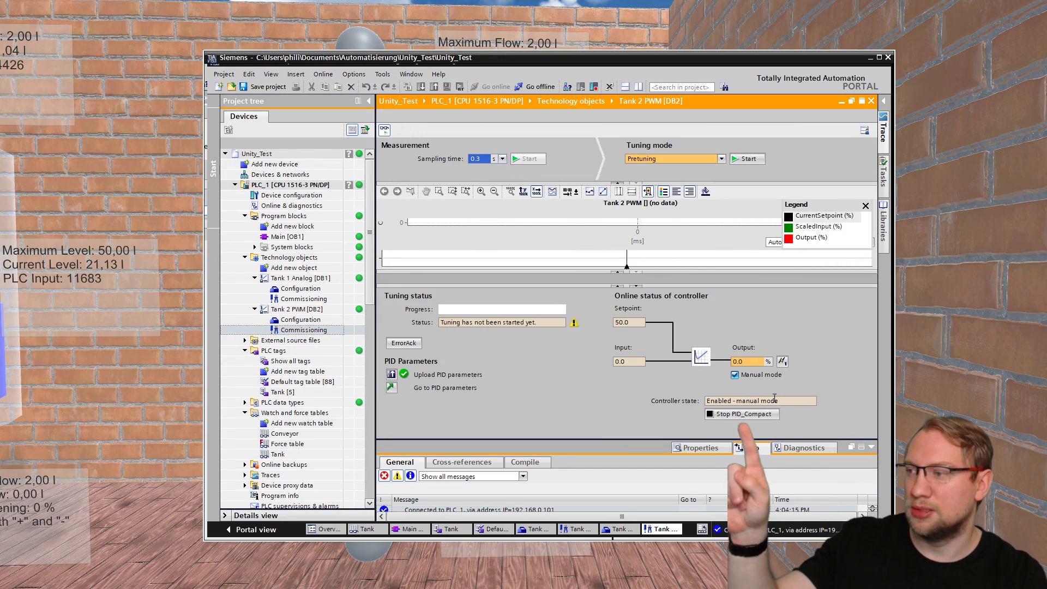
{"action": "left_click", "coordinate": [743, 414]}
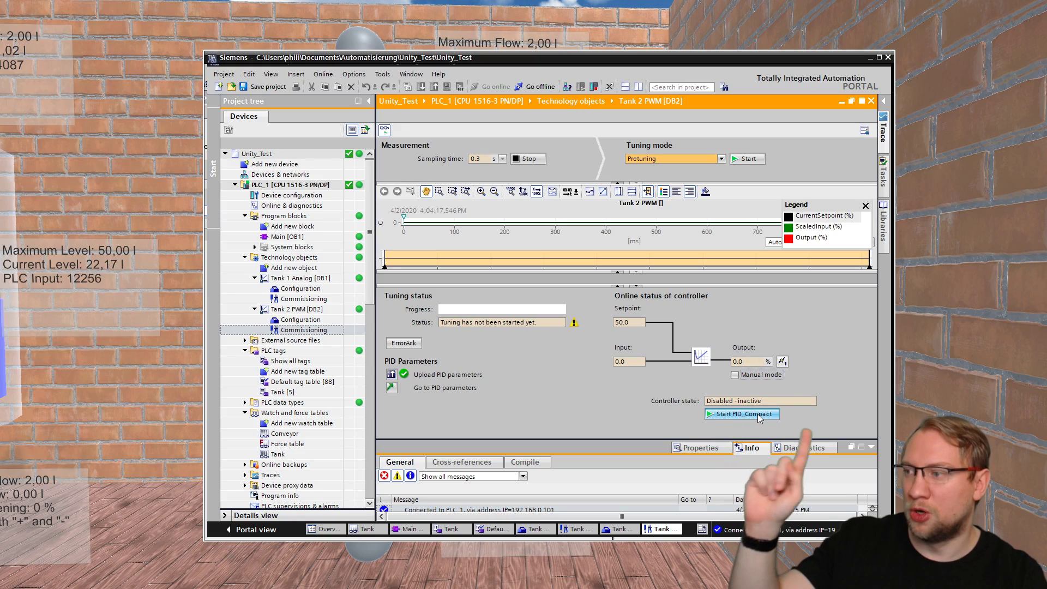
{"action": "left_click", "coordinate": [758, 415]}
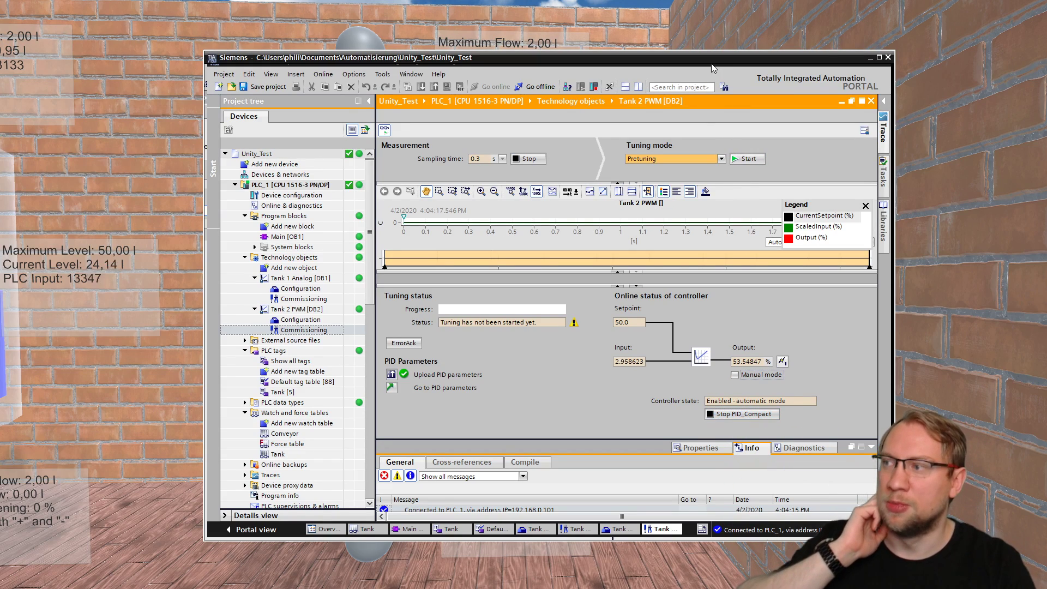
{"action": "left_click_drag", "start_coordinate": [713, 61], "coordinate": [1046, 109]}
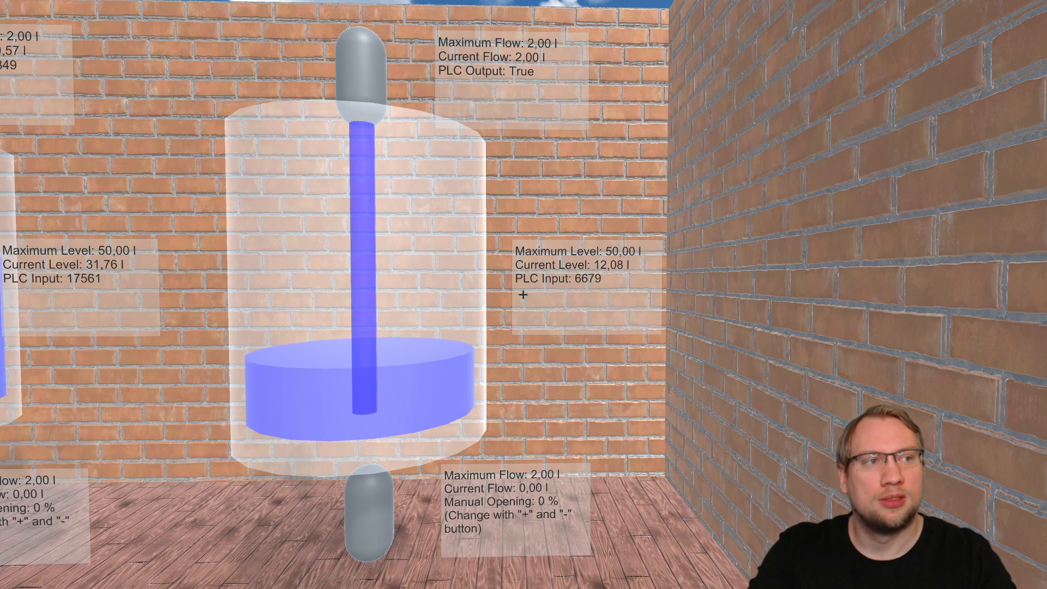
Switch to the 3D simulation and compare the flow, PLC output and level of tanks 1 and 2 side by side.
{"action": "left_click_drag", "start_coordinate": [710, 119], "coordinate": [858, 54]}
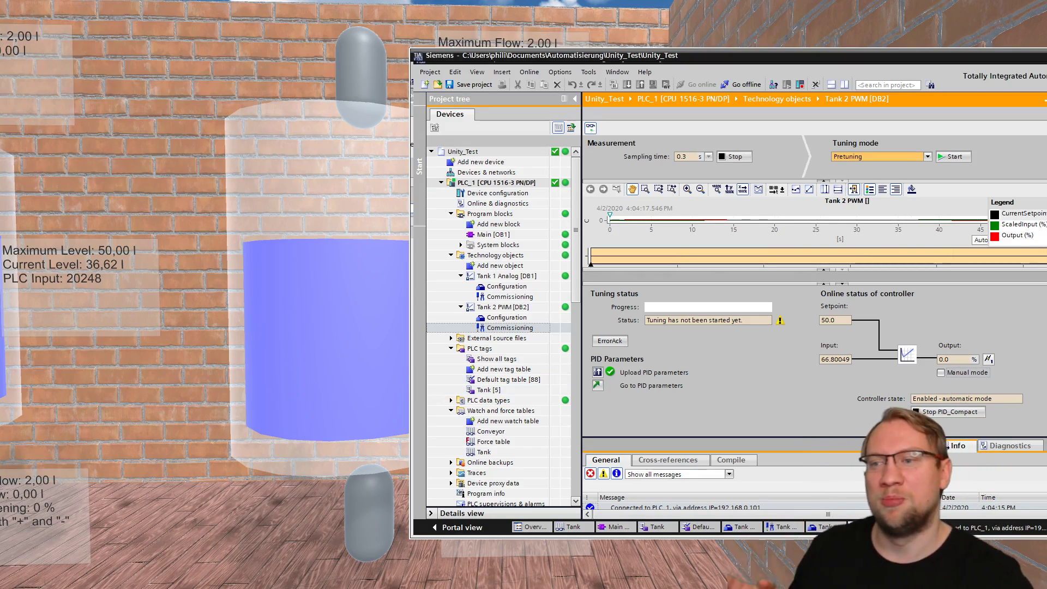
{"action": "key", "text": "alt+Tab"}
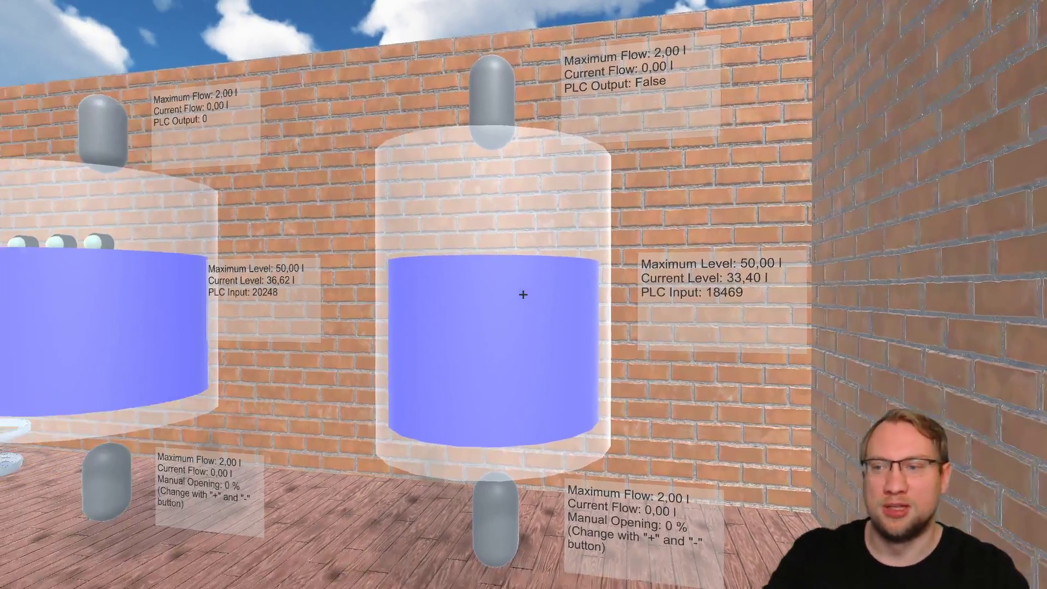
{"action": "key", "text": "a"}
{"action": "key", "text": "s"}
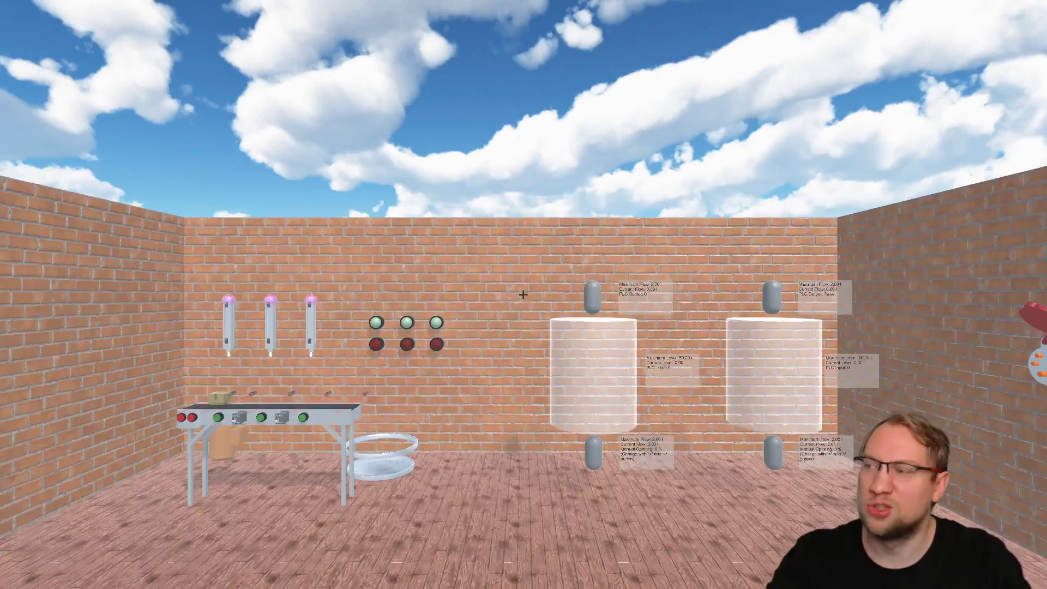
{"action": "key", "text": "w"}
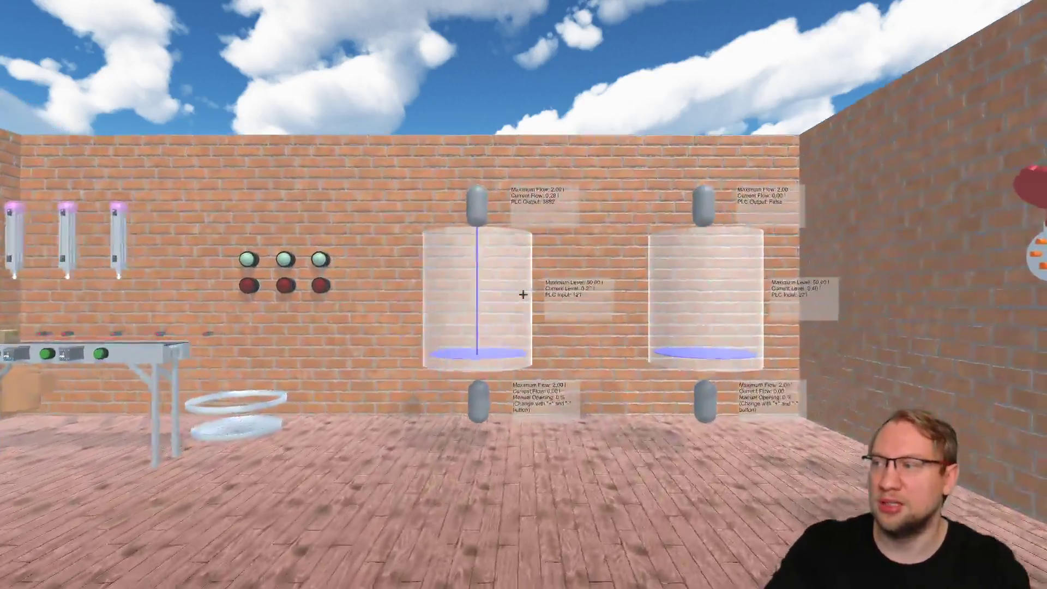
{"action": "key", "text": "w"}
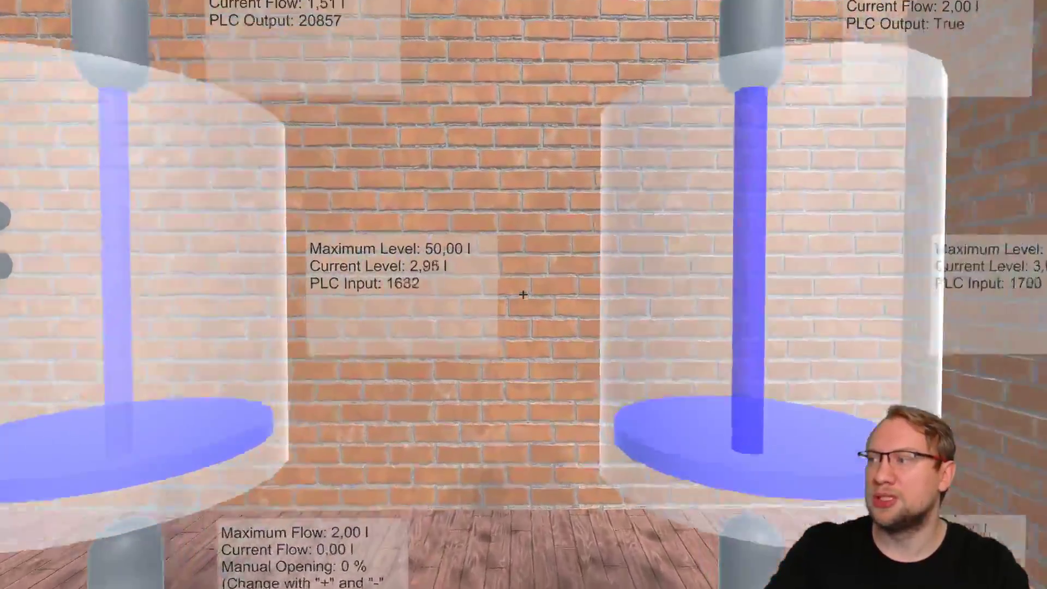
{"action": "key", "text": "s"}
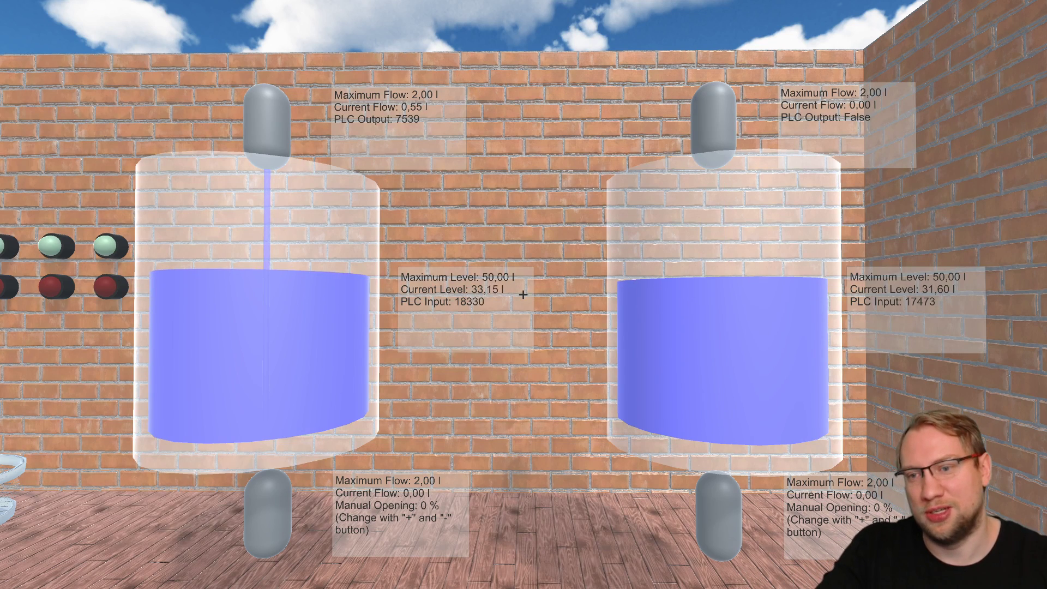
{"action": "key", "text": "a"}
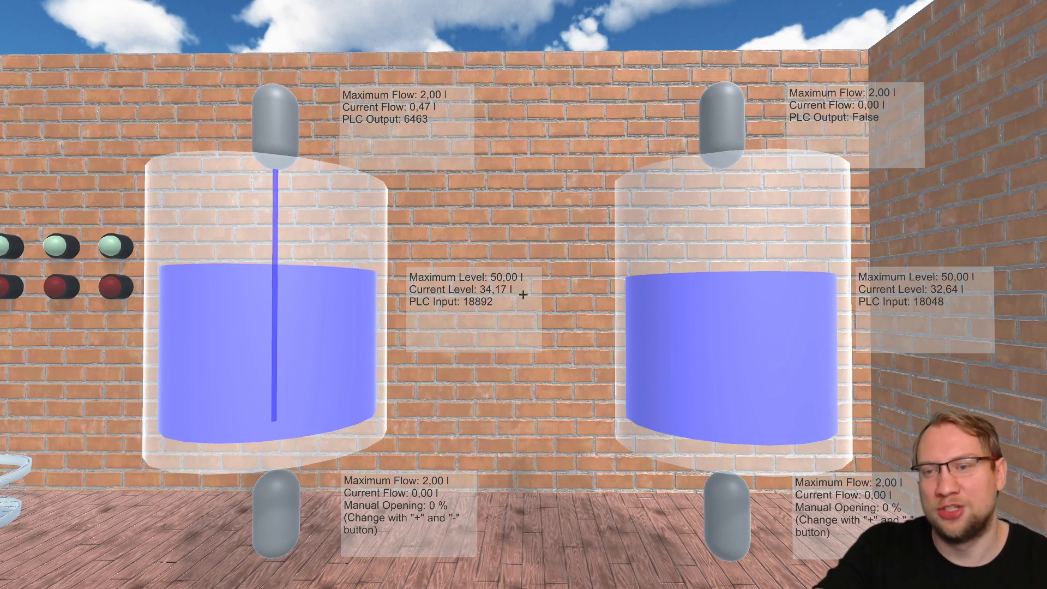
{"action": "key", "text": "w"}
{"action": "key", "text": "s"}
{"action": "key", "text": "a"}
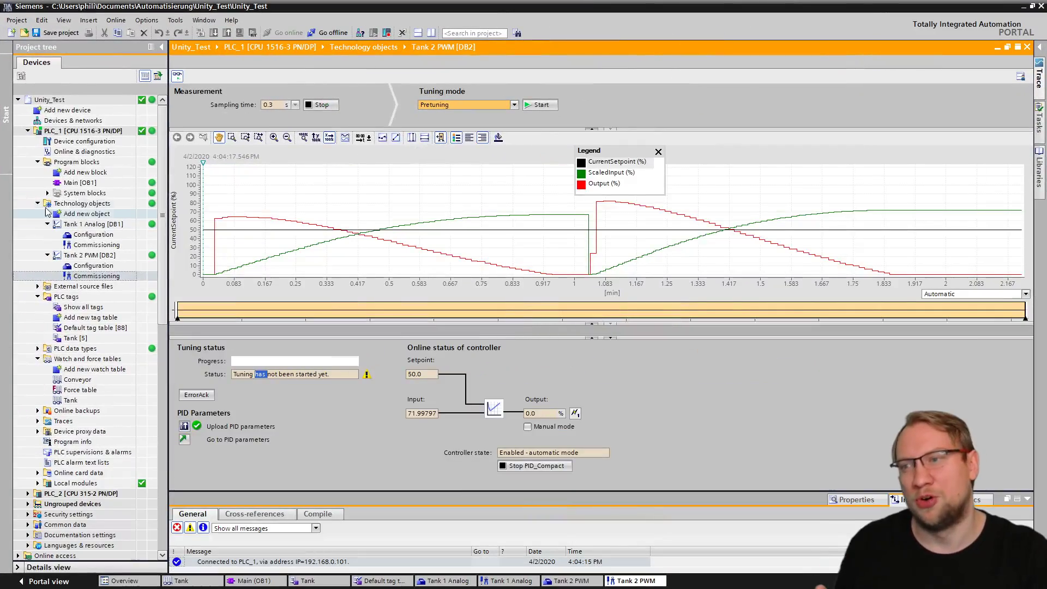
Open the configuration of the Tank 2 PWM technology object and show its PWM limits.
{"action": "left_click", "coordinate": [76, 183]}
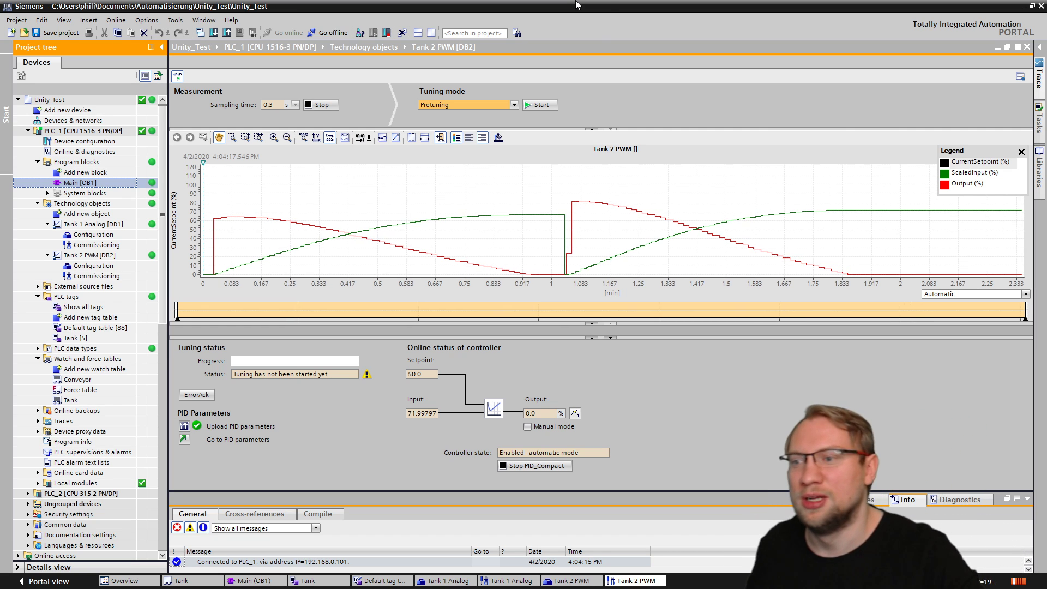
{"action": "left_click_drag", "start_coordinate": [576, 4], "coordinate": [575, 73]}
{"action": "double_click", "coordinate": [575, 75]}
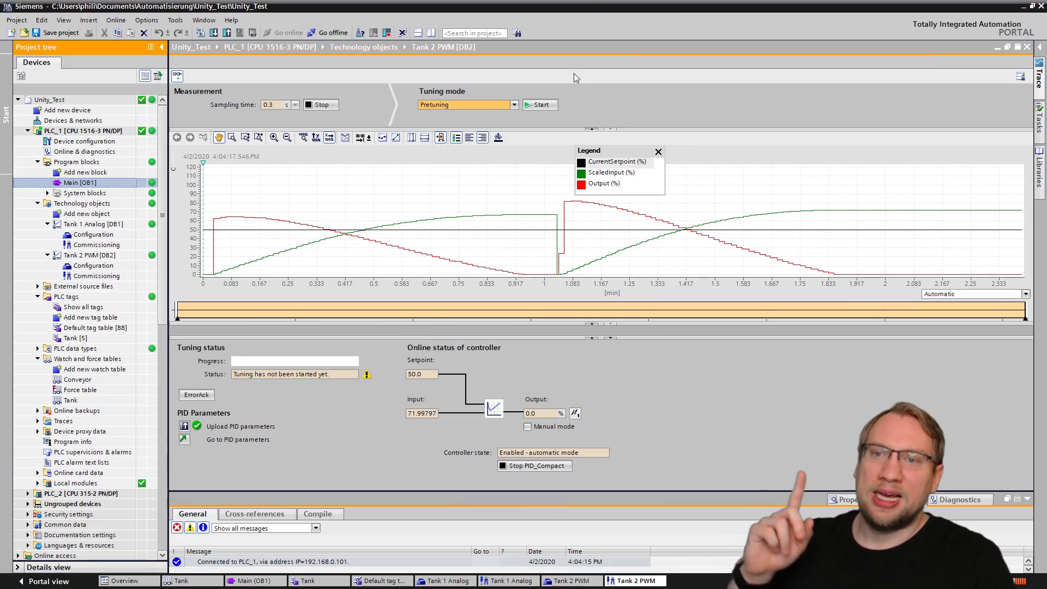
{"action": "left_click", "coordinate": [113, 276]}
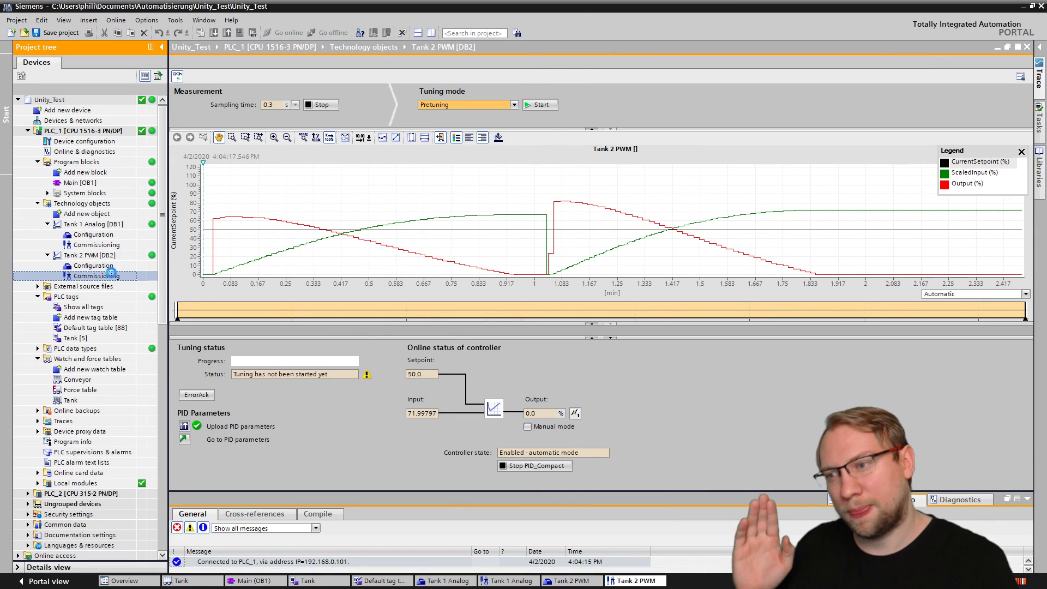
{"action": "left_click", "coordinate": [113, 267]}
{"action": "double_click", "coordinate": [113, 270]}
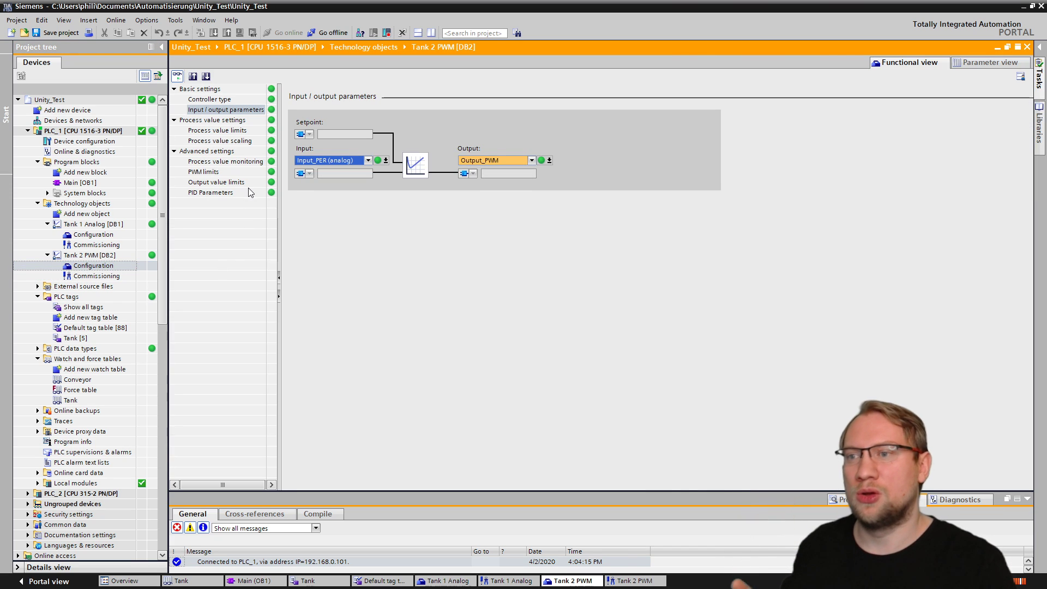
{"action": "left_click", "coordinate": [203, 172]}
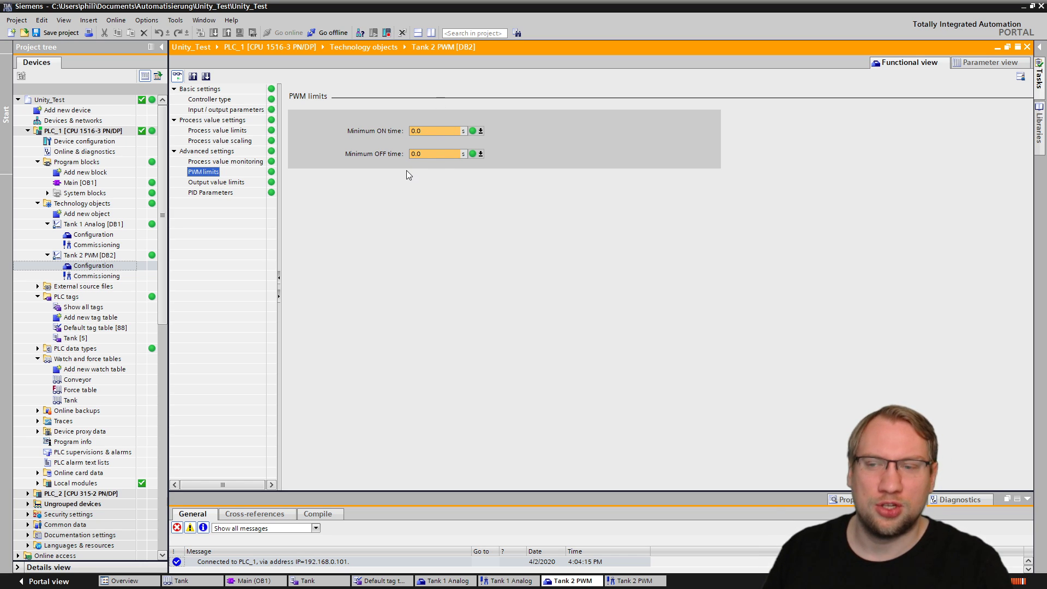
Switch to the 3D simulation and examine the switching of tank 2's inlet valve up close.
{"action": "mouse_move", "coordinate": [493, 3]}
{"action": "left_mouse_down"}
{"action": "mouse_move", "coordinate": [497, 20]}
{"action": "mouse_move", "coordinate": [498, 0]}
{"action": "left_mouse_up"}
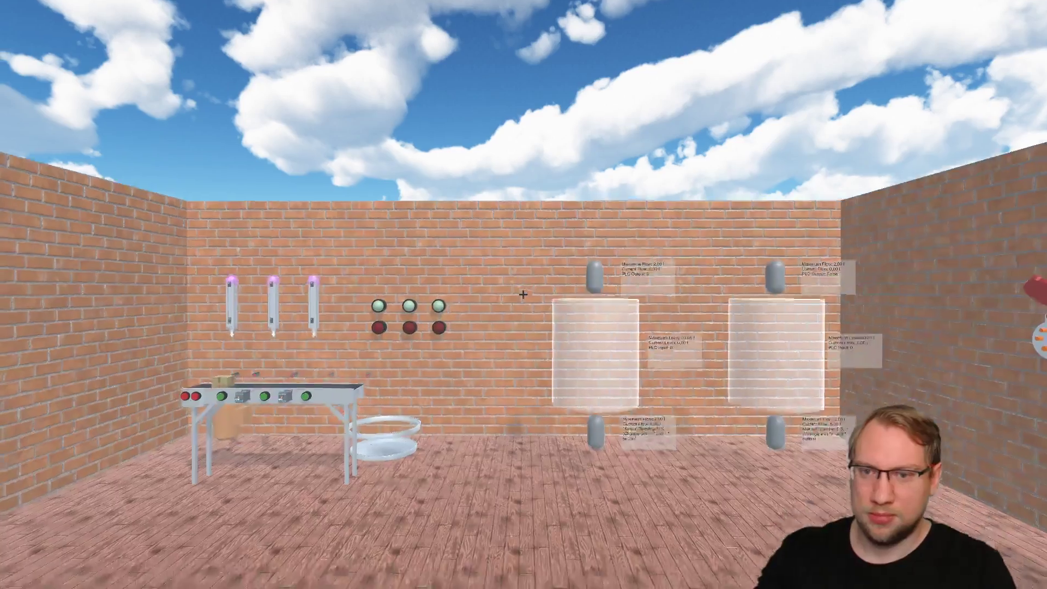
{"action": "key", "text": "w"}
{"action": "key", "text": "w"}
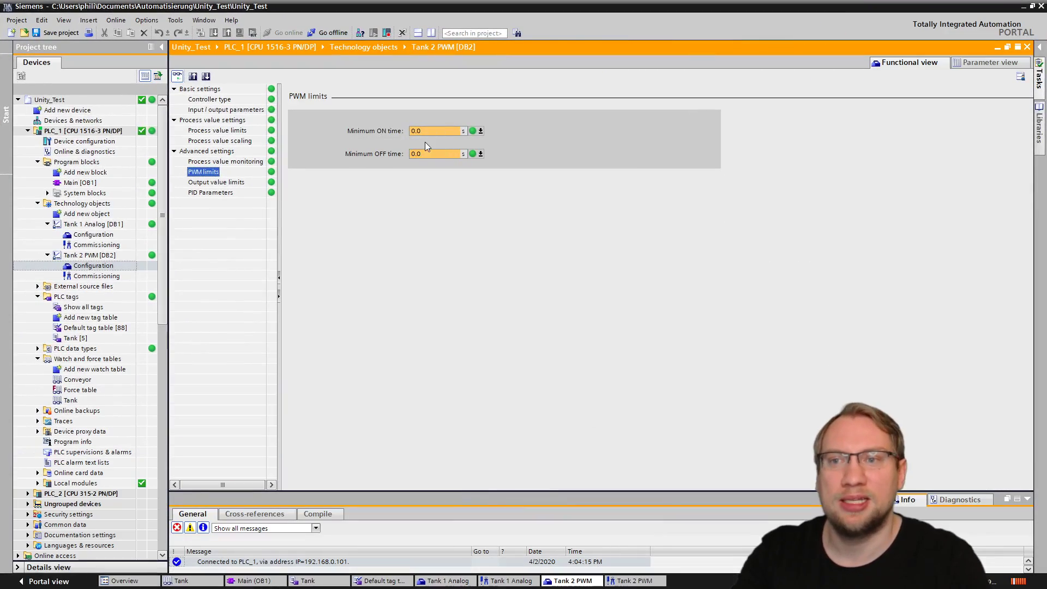
Set the minimum ON time and minimum OFF time in the Tank 2 PWM limits to 5.0 s.
{"action": "left_click", "coordinate": [428, 131]}
{"action": "type", "text": "1"}
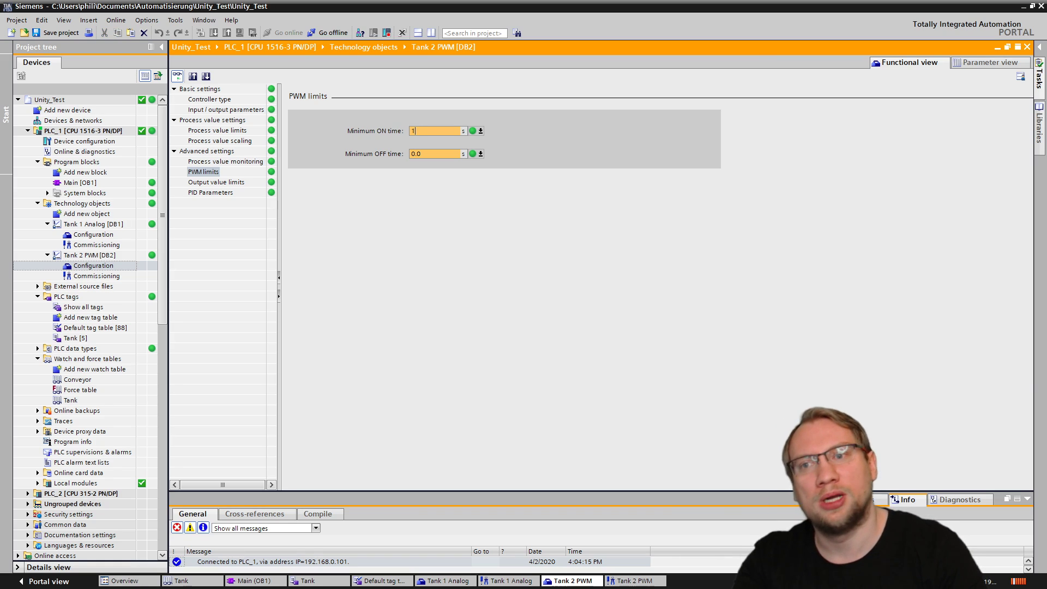
{"action": "key", "text": "Return"}
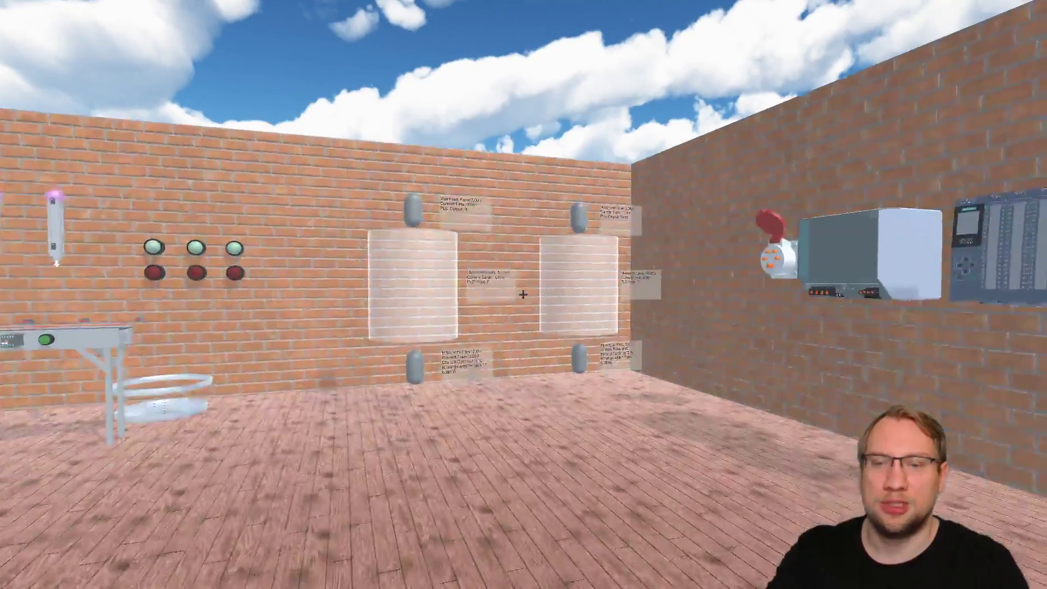
Examine in the 3D simulation how tank 2 fills with the 5-second PWM limits compared with tank 1.
{"action": "key", "text": "w"}
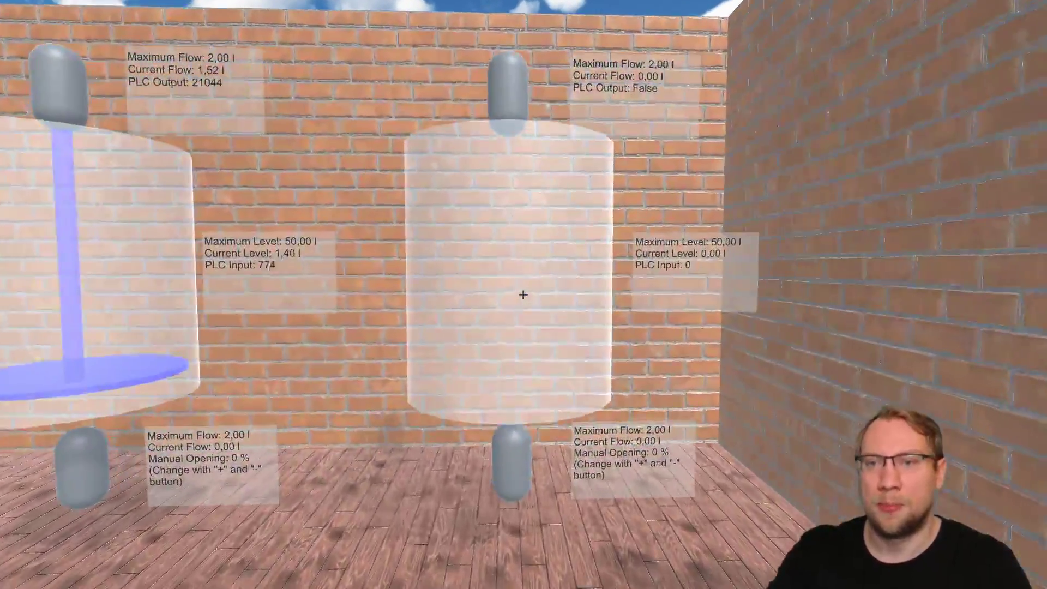
{"action": "key", "text": "s"}
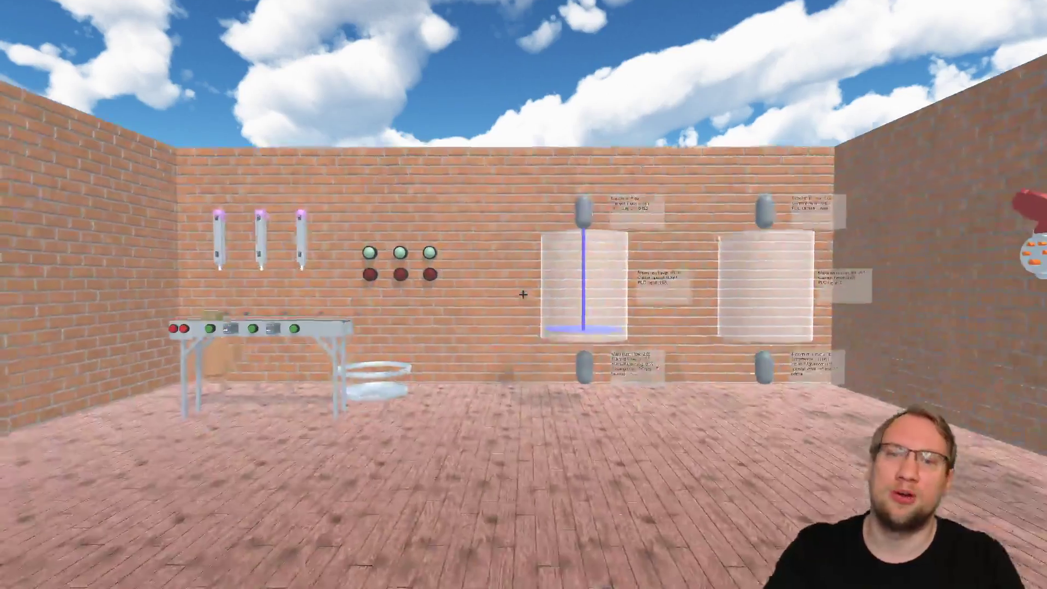
{"action": "key", "text": "w"}
{"action": "key", "text": "w"}
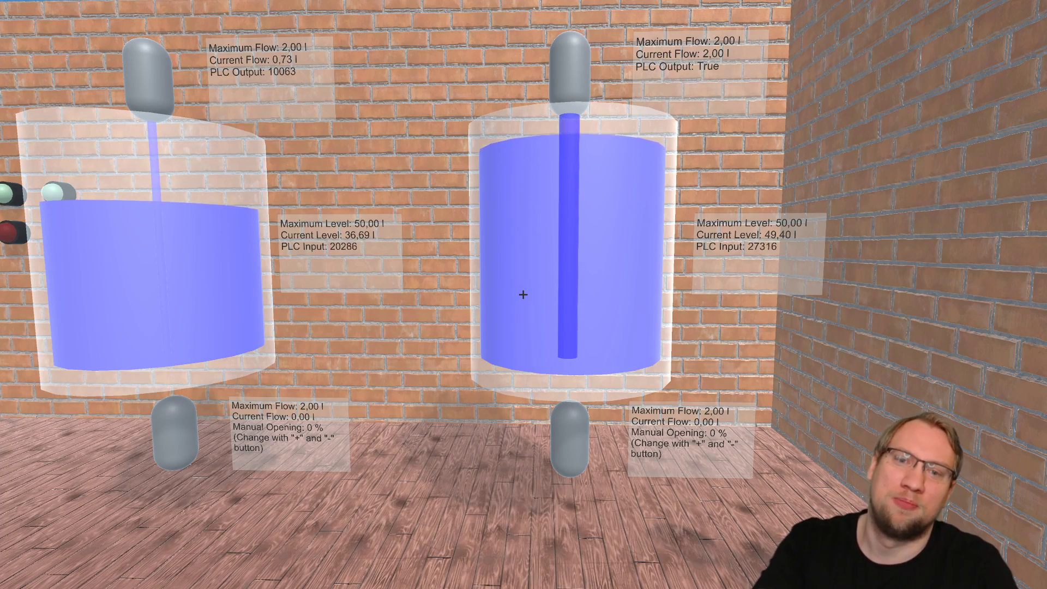
{"action": "key", "text": "a"}
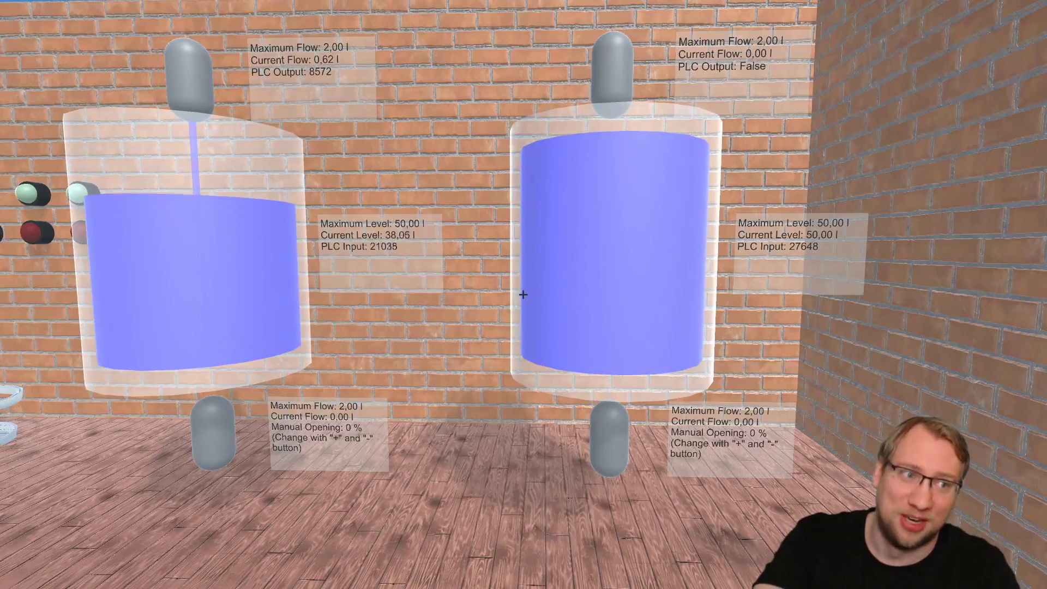
Switch to TIA Portal, set Tank 2 PWM's minimum ON and OFF times to 1.0 s, and save the project.
{"action": "key", "text": "alt+Tab"}
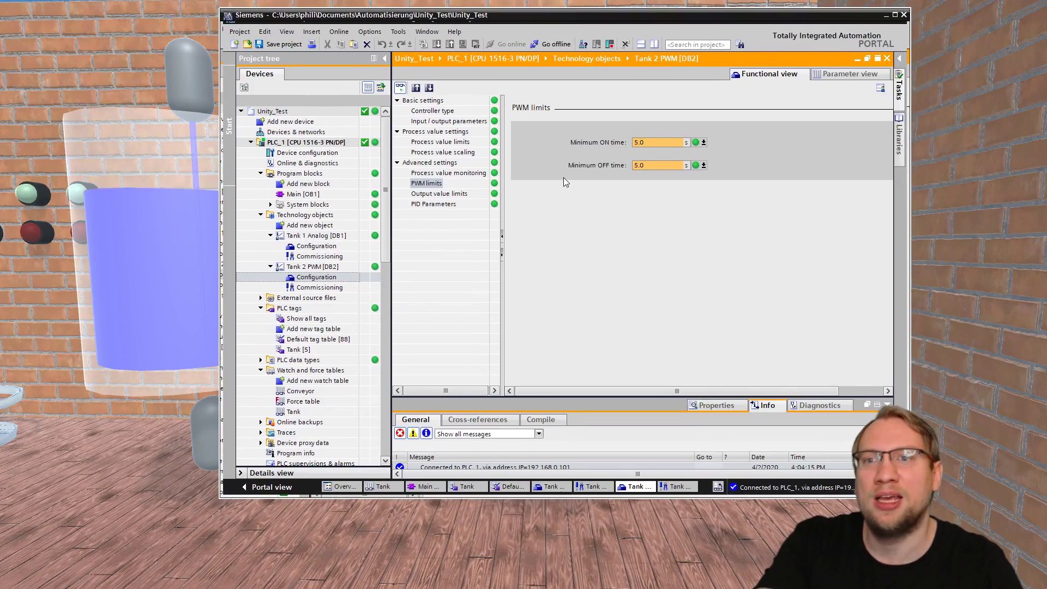
{"action": "double_click", "coordinate": [564, 16]}
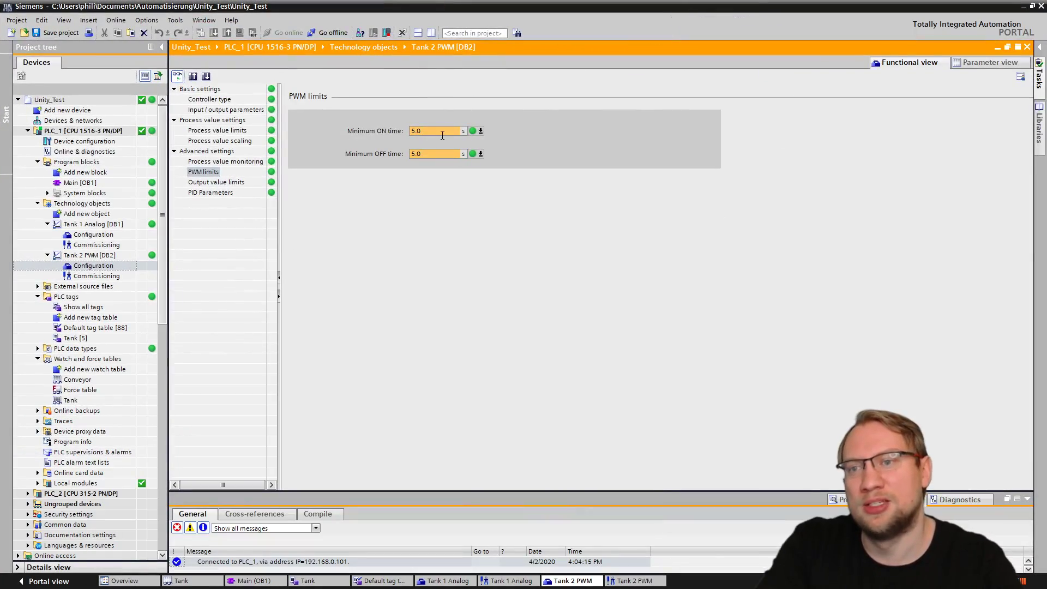
{"action": "left_click_drag", "start_coordinate": [443, 135], "coordinate": [381, 132]}
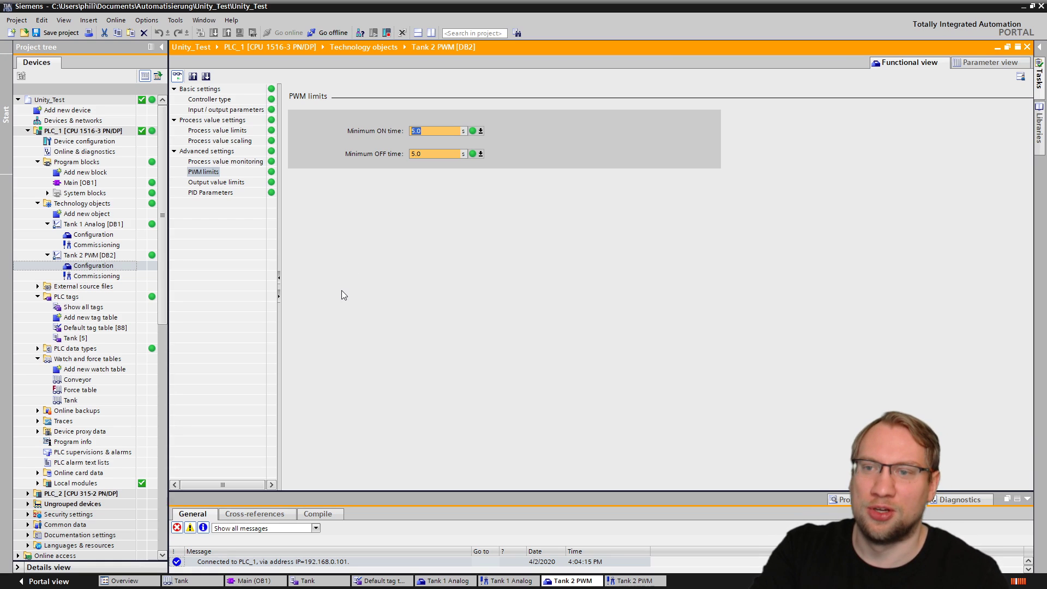
{"action": "type", "text": "1.0"}
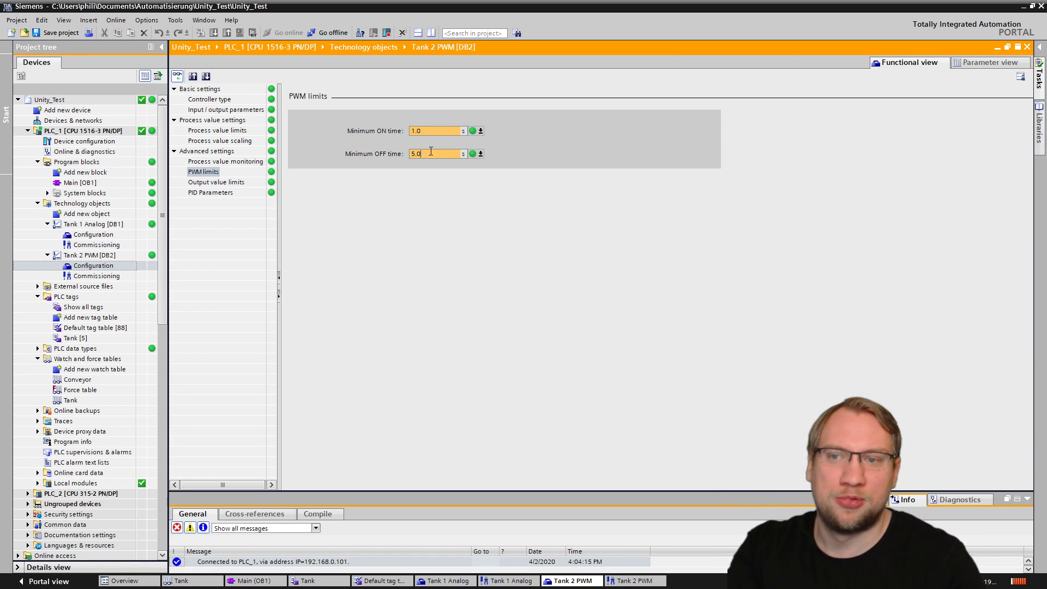
{"action": "key", "text": "Home"}
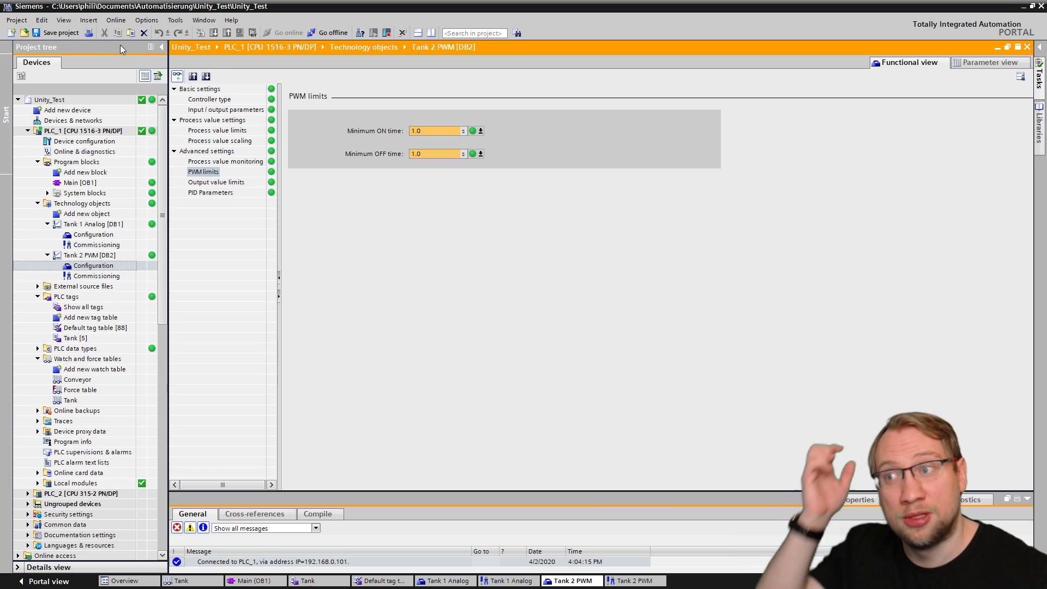
{"action": "left_click", "coordinate": [54, 34]}
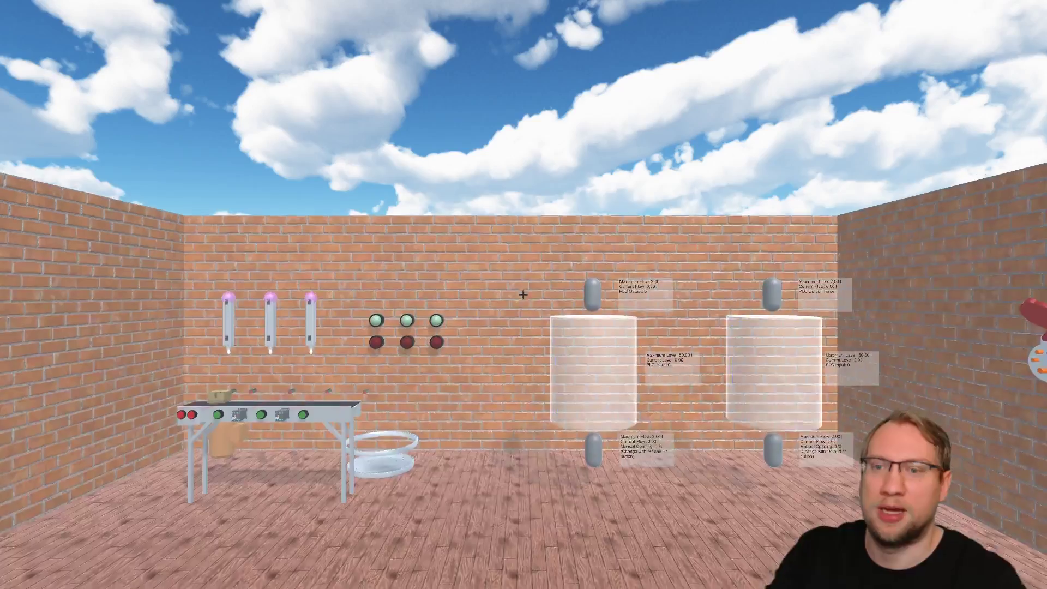
Examine both tanks filling in the 3D simulation, comparing tank 2's 1-second PWM limits with tank 1's analog control.
{"action": "key", "text": "w"}
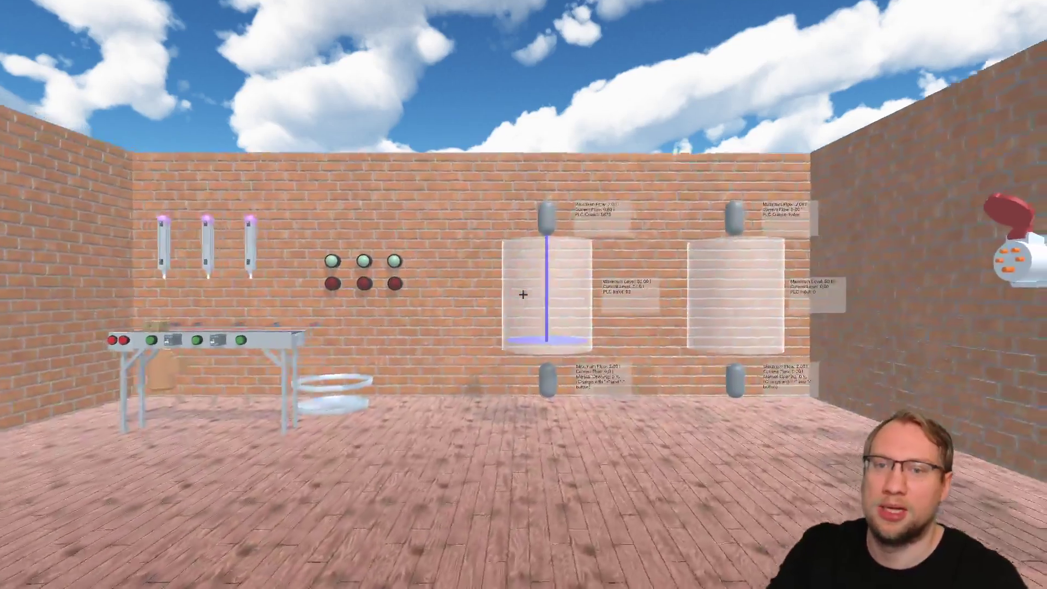
{"action": "key", "text": "w"}
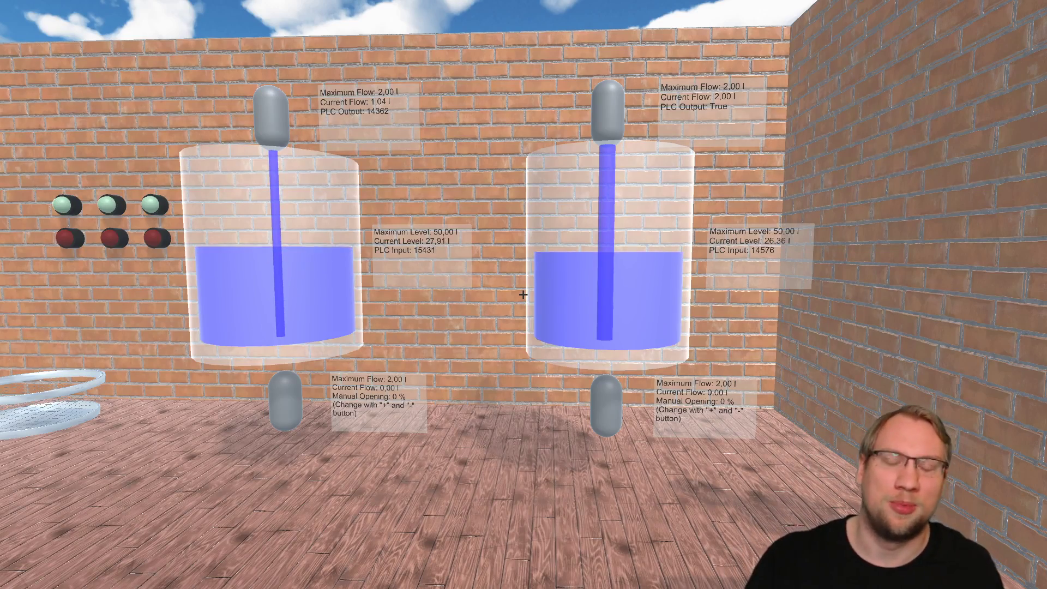
{"action": "key", "text": "w"}
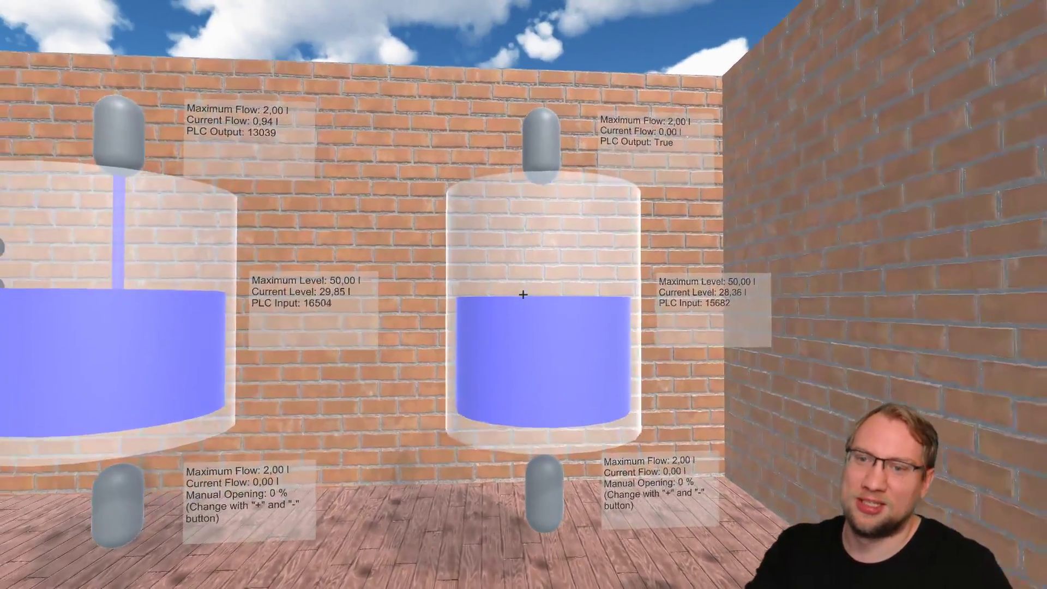
{"action": "key", "text": "s"}
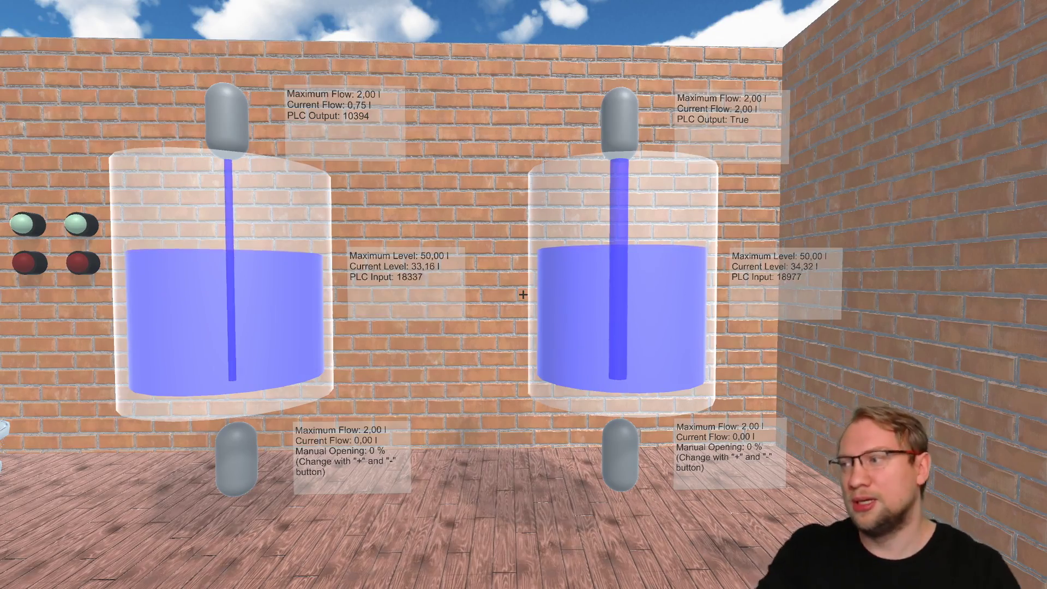
{"action": "key", "text": "a"}
{"action": "key", "text": "w"}
{"action": "key", "text": "s"}
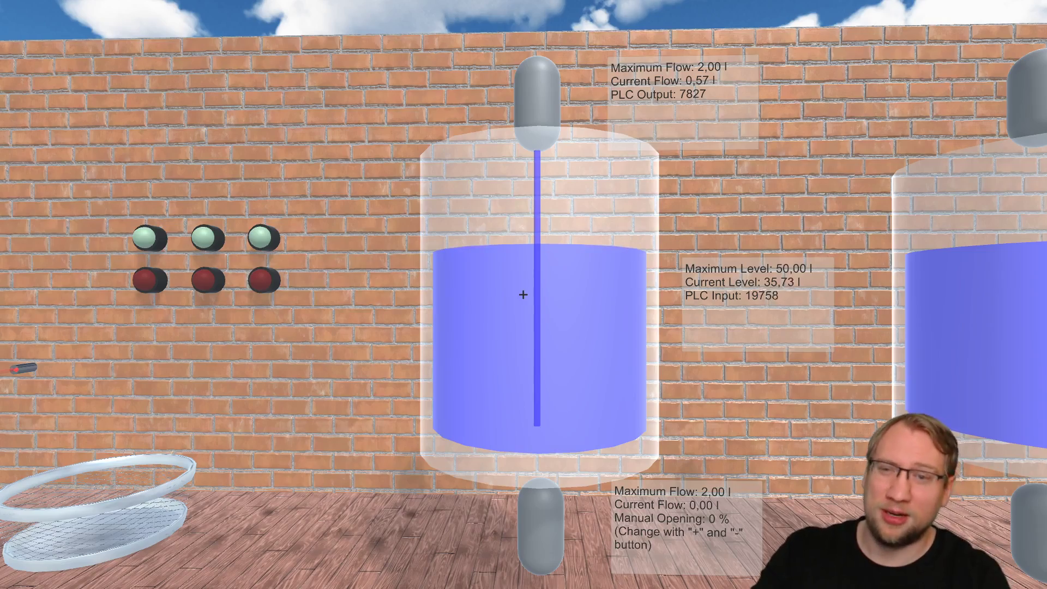
{"action": "key", "text": "w"}
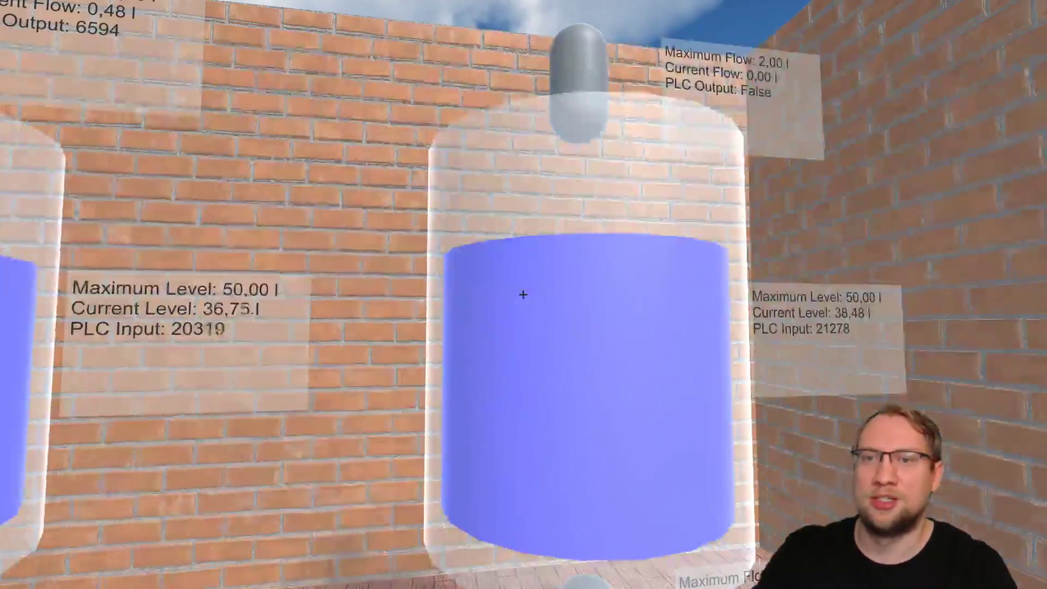
{"action": "key", "text": "d"}
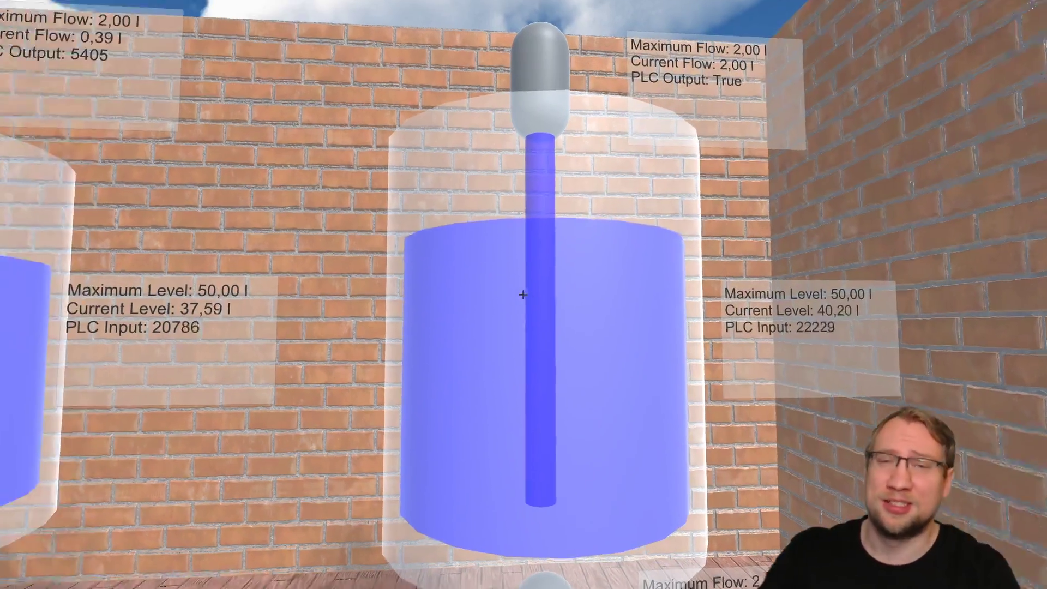
{"action": "key", "text": "s"}
{"action": "key", "text": "a"}
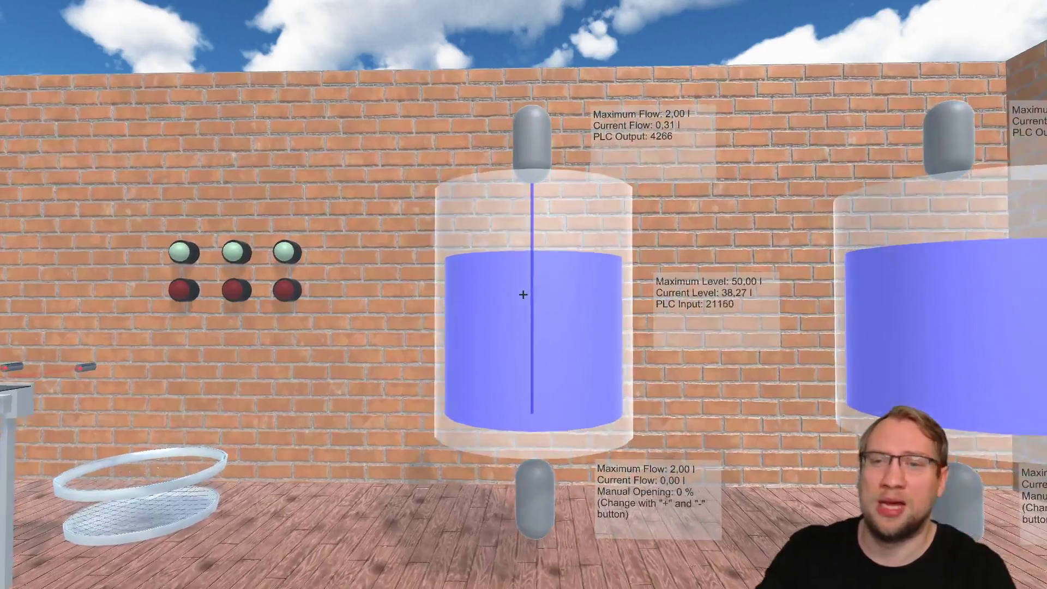
{"action": "key", "text": "w"}
{"action": "key", "text": "s"}
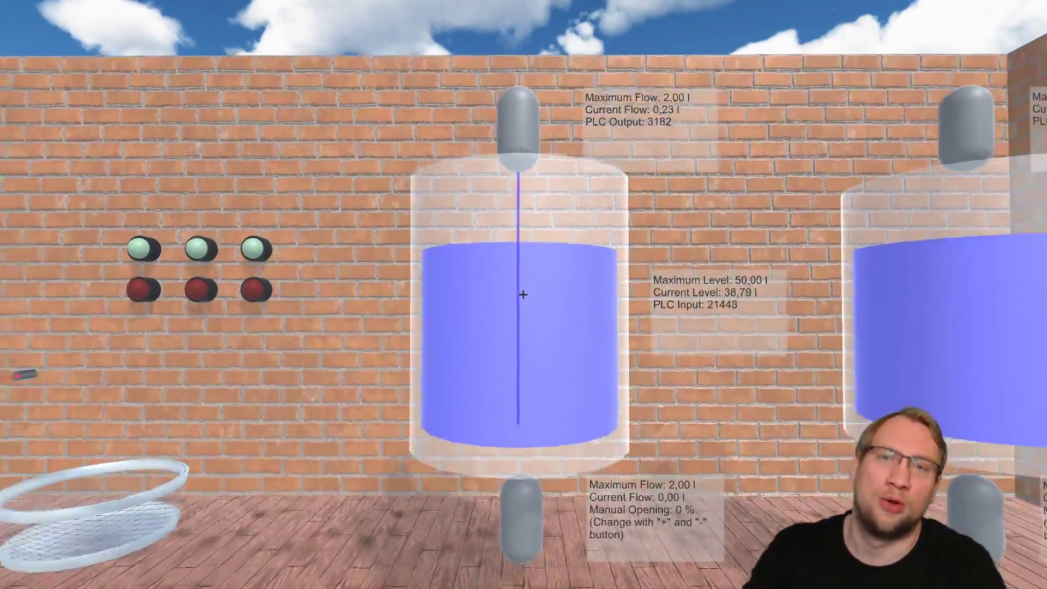
{"action": "key", "text": "s"}
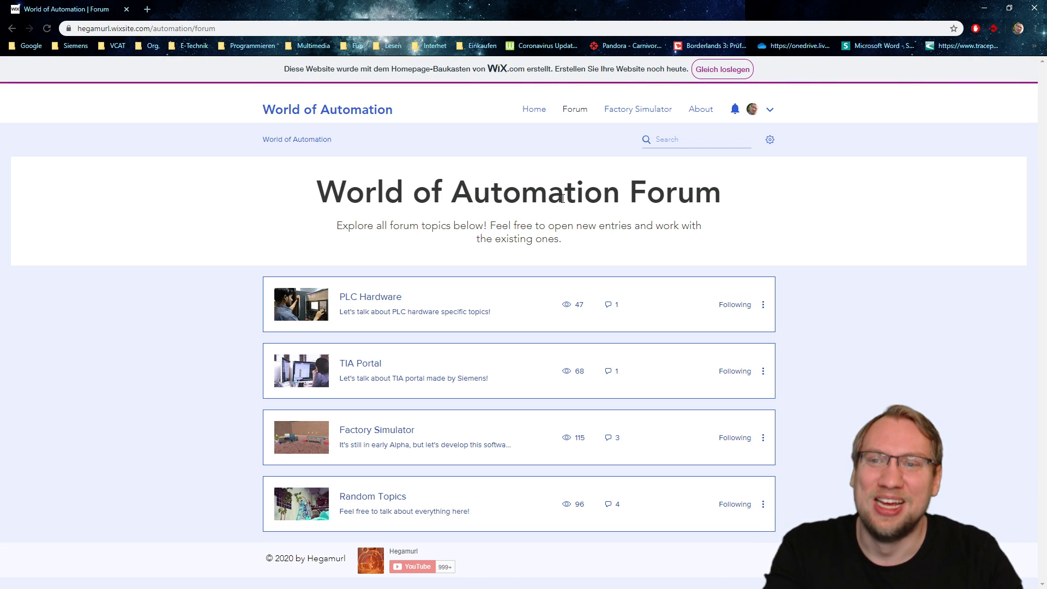
Switch to the browser, view the World of Automation site's Factory Simulator page, and examine the most recent donor entry on the GoFundMe campaign page.
{"action": "left_click", "coordinate": [615, 118]}
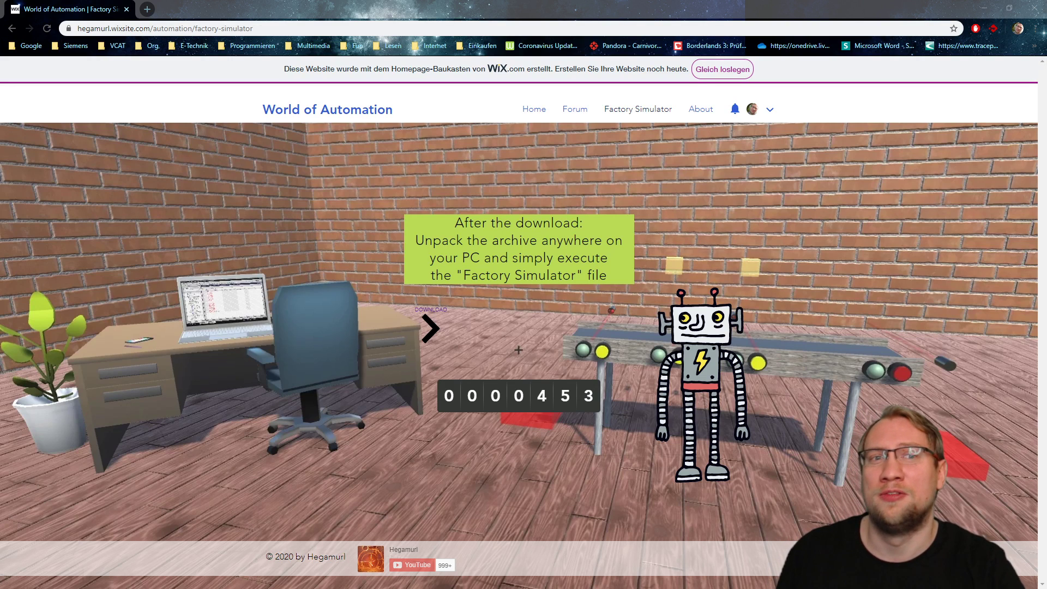
{"action": "left_click_drag", "start_coordinate": [1046, 82], "coordinate": [413, 5]}
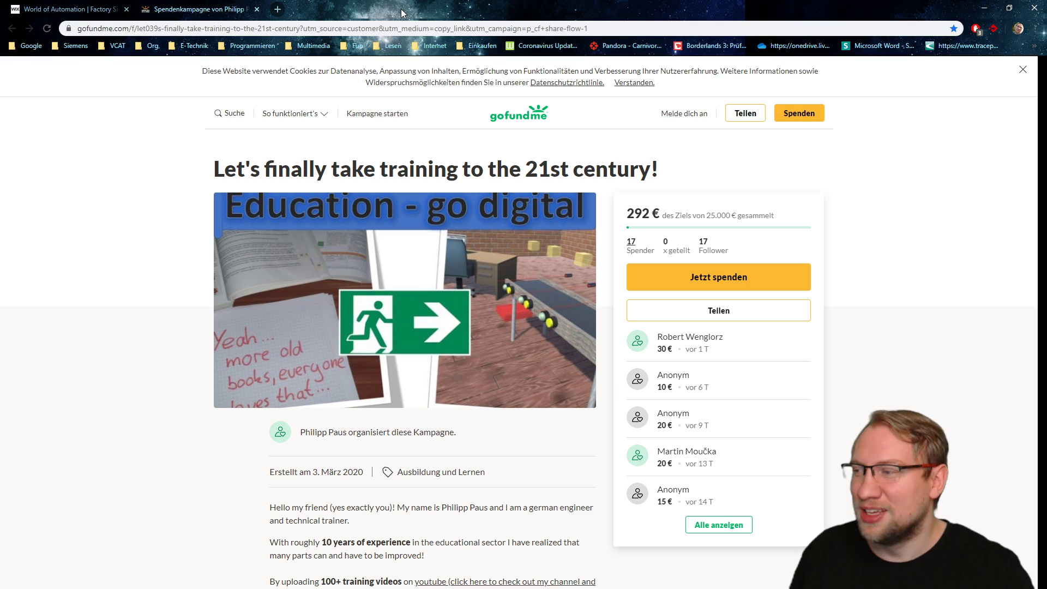
{"action": "left_click_drag", "start_coordinate": [659, 339], "coordinate": [726, 339]}
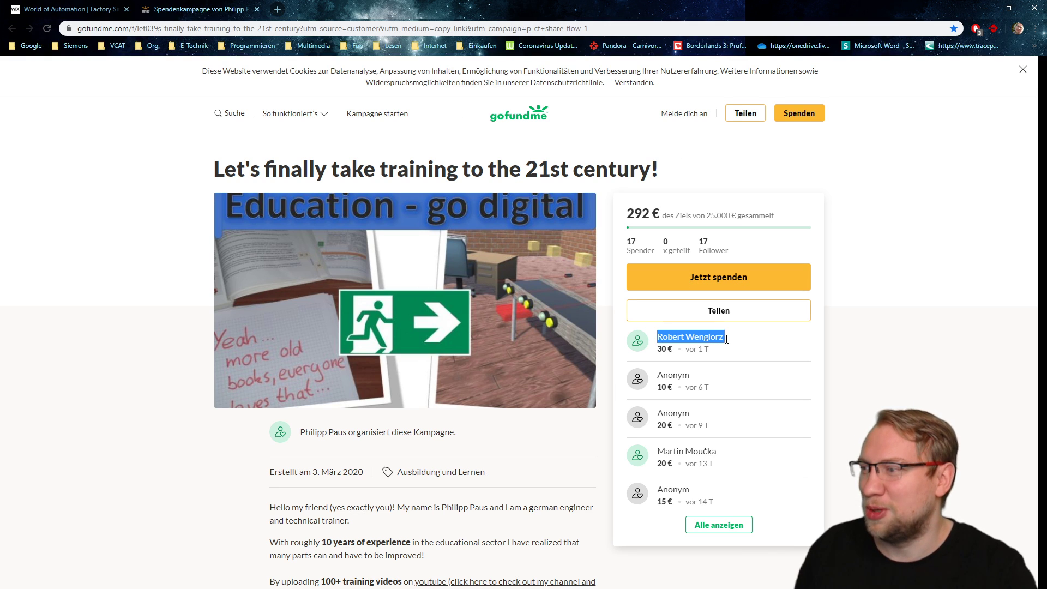
{"action": "left_click", "coordinate": [731, 342]}
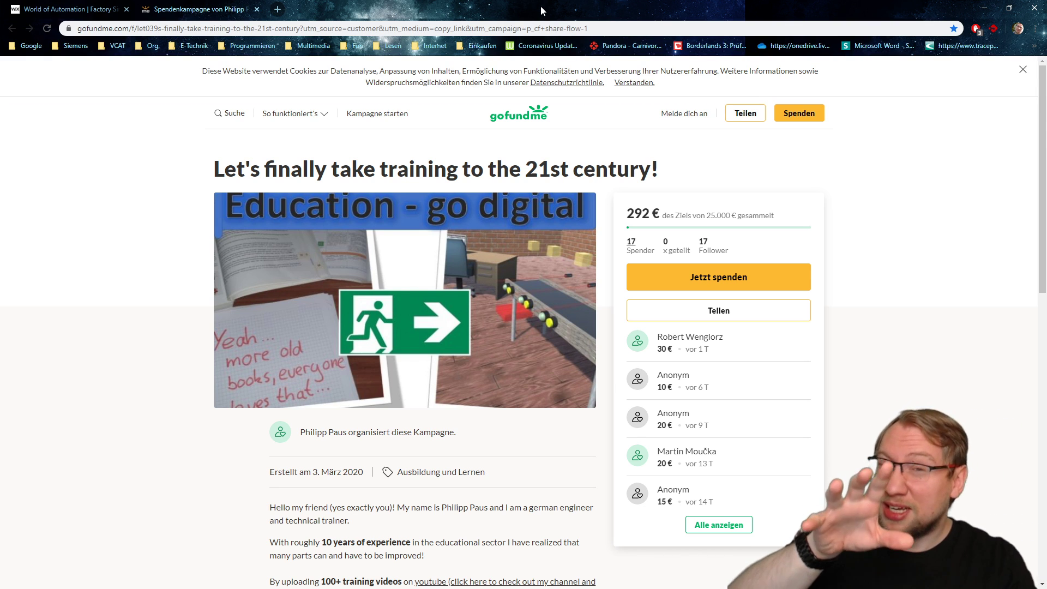
{"action": "left_click_drag", "start_coordinate": [541, 7], "coordinate": [1, 33]}
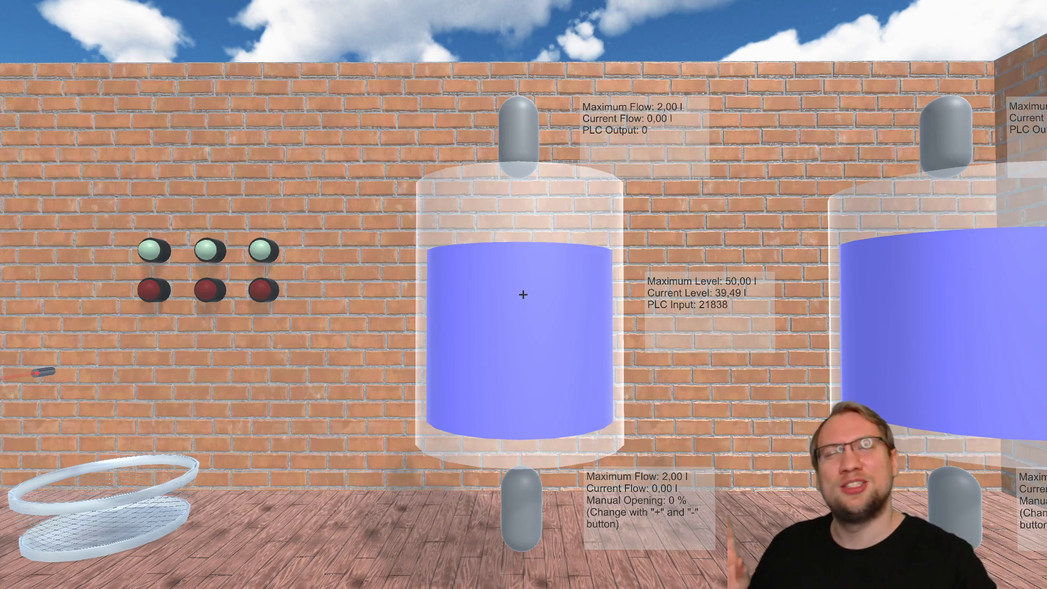